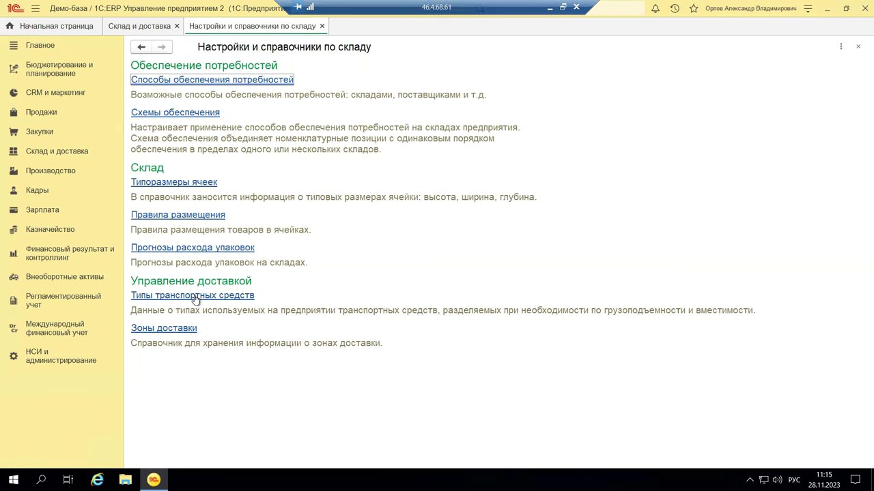
- Review the vehicle types directory and the capacity fields of the "Грузовые перевозки (более 10 тонн)" record, then close both
click(140, 299)
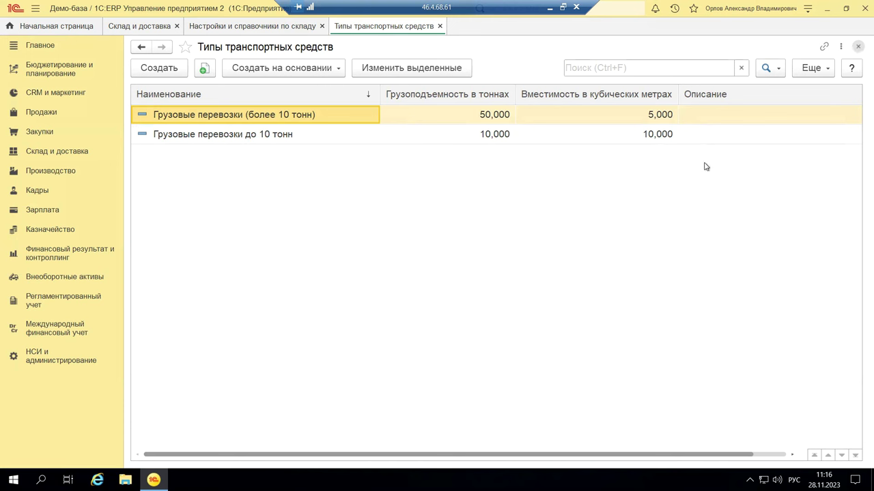
double_click(245, 114)
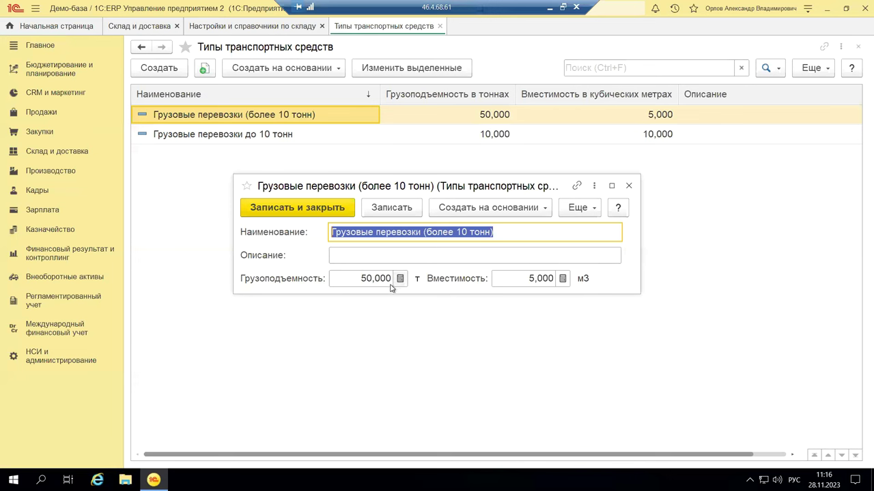
click(343, 279)
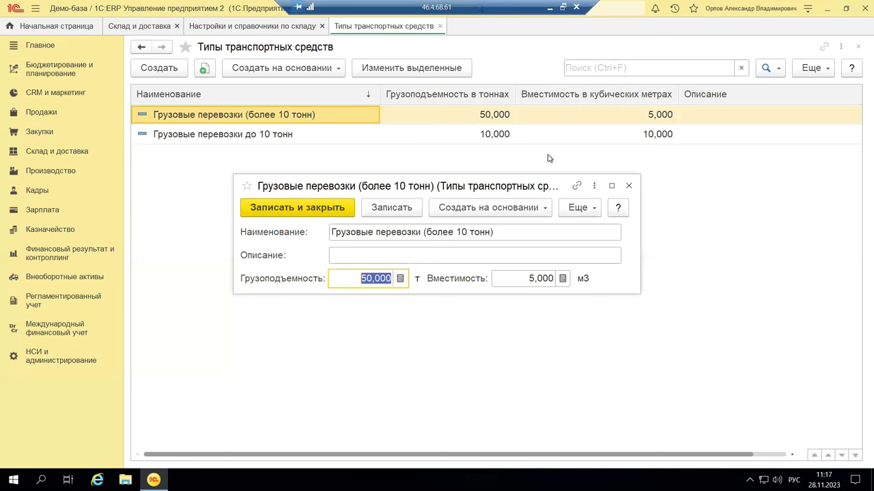
click(630, 187)
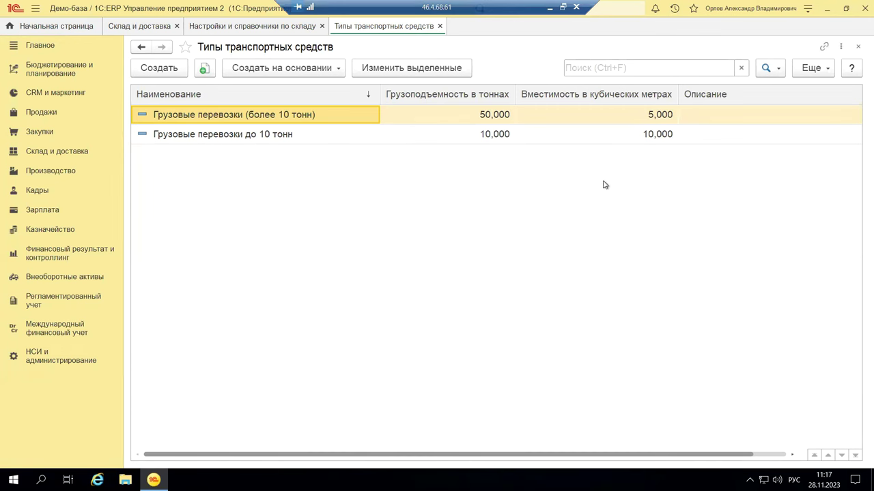
click(858, 46)
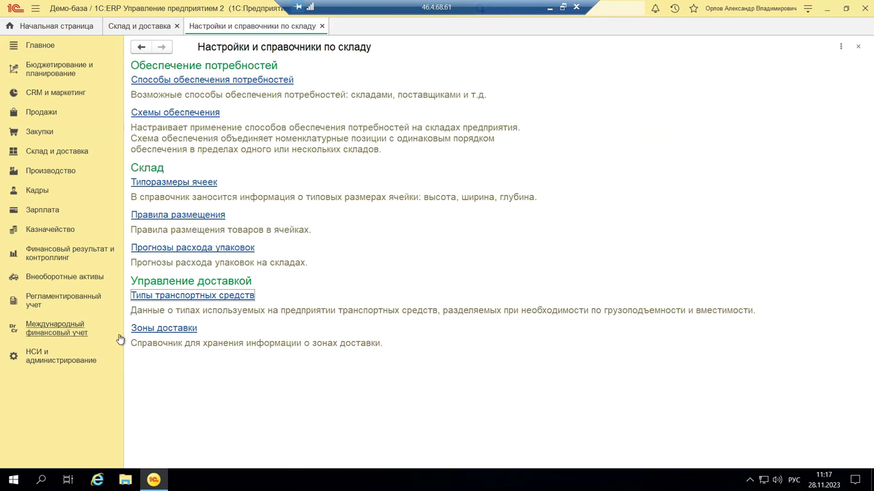
- Open the delivery zones directory and examine the Межгород group, including the card of the Санкт-Петербург zone
click(158, 331)
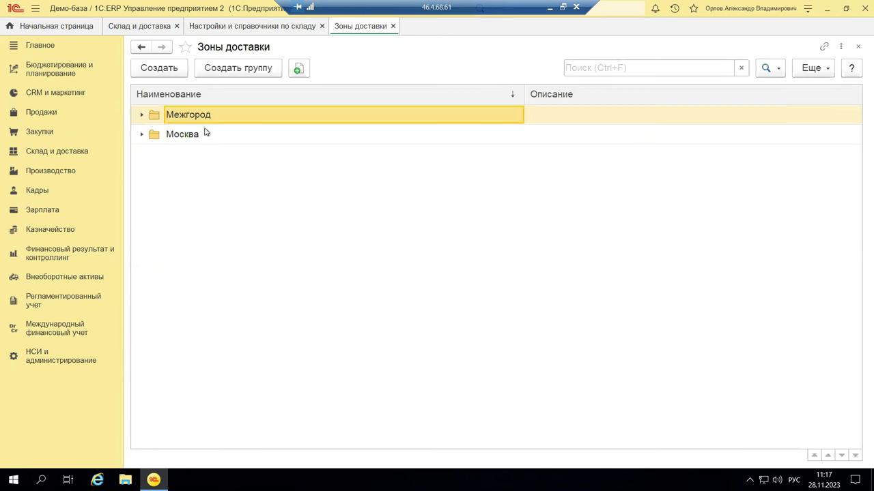
click(142, 116)
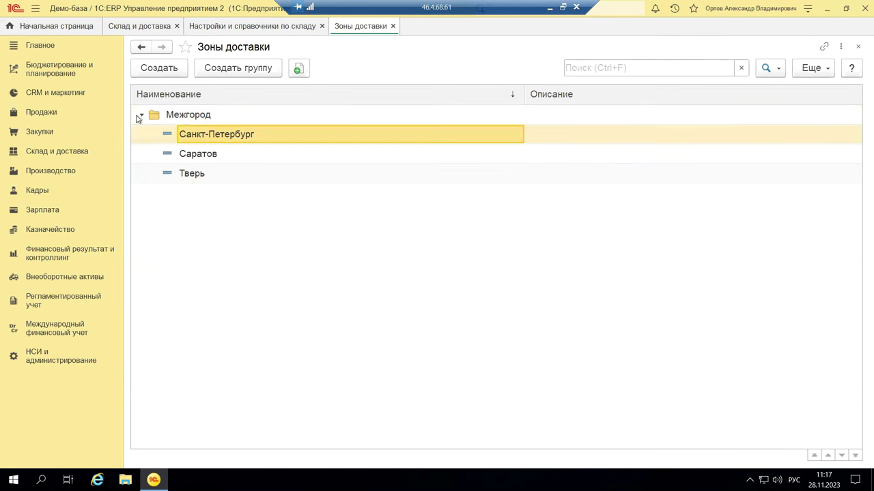
double_click(225, 136)
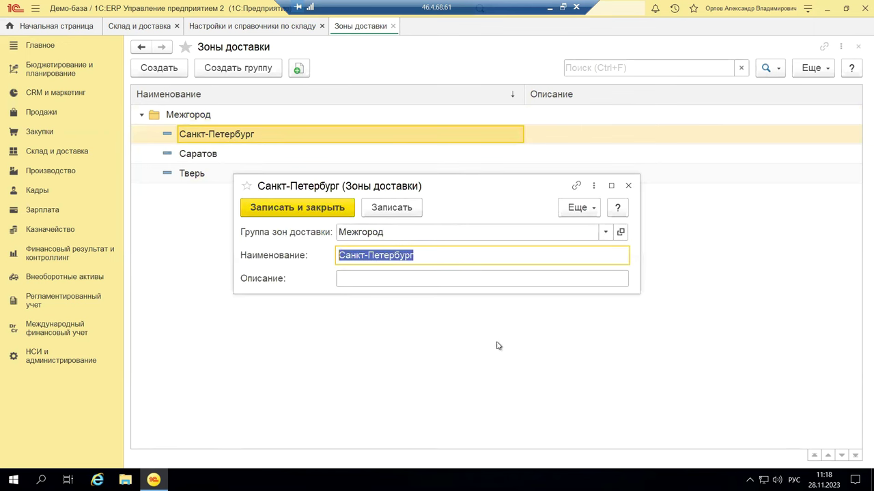
click(627, 186)
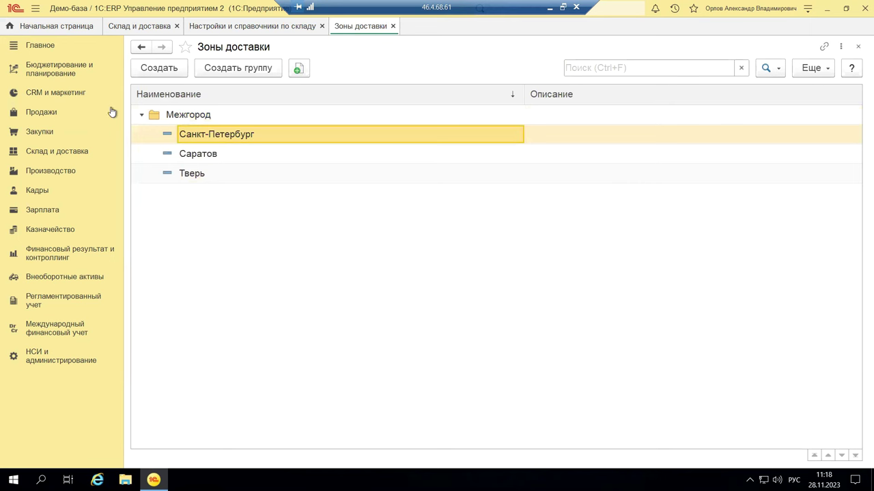
click(142, 116)
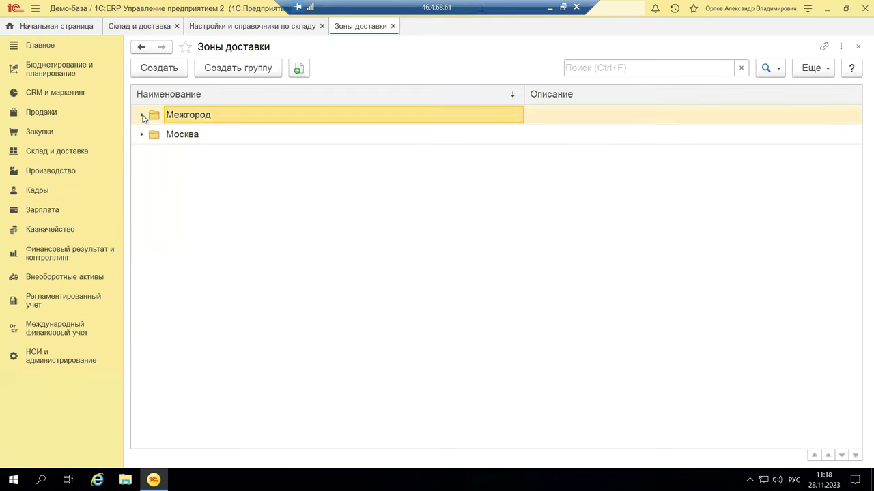
- Examine the zones inside the Москва group and close the delivery zones directory
click(185, 136)
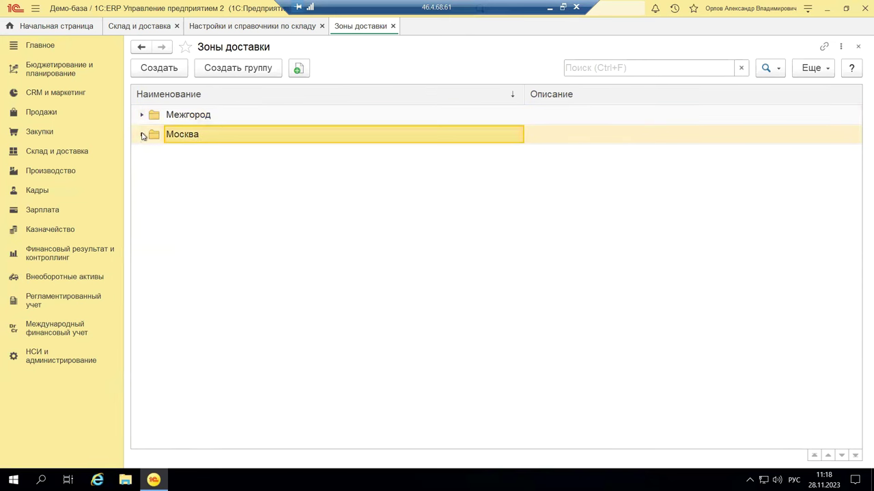
click(144, 135)
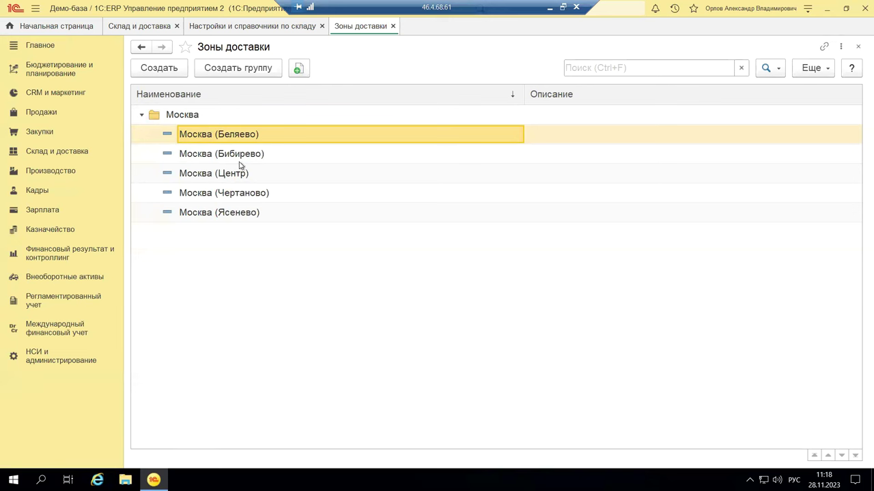
click(142, 115)
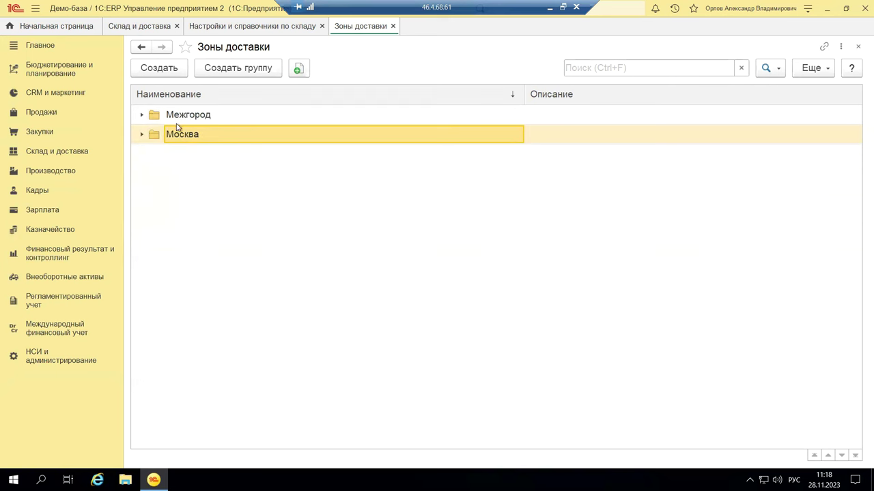
click(858, 47)
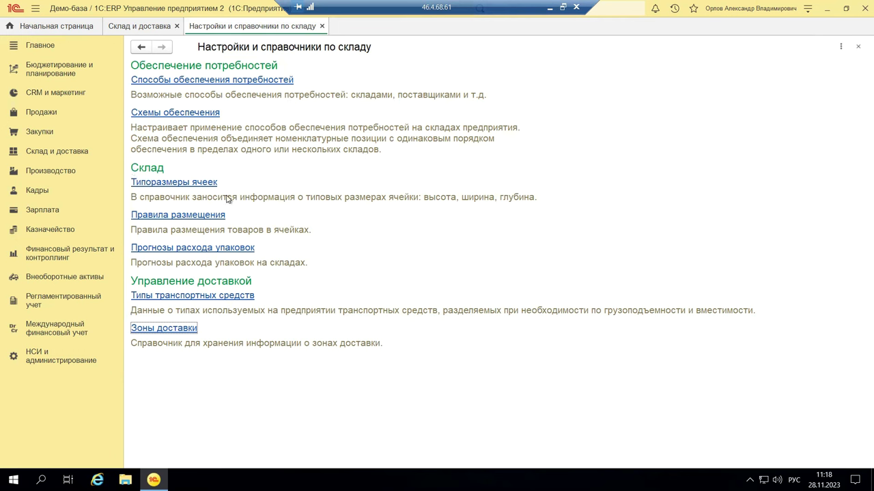
- Review the planning parameters of the supply method "МС Покупка - Срок: 3 дн.", then close the directory and the warehouse settings pages
click(183, 81)
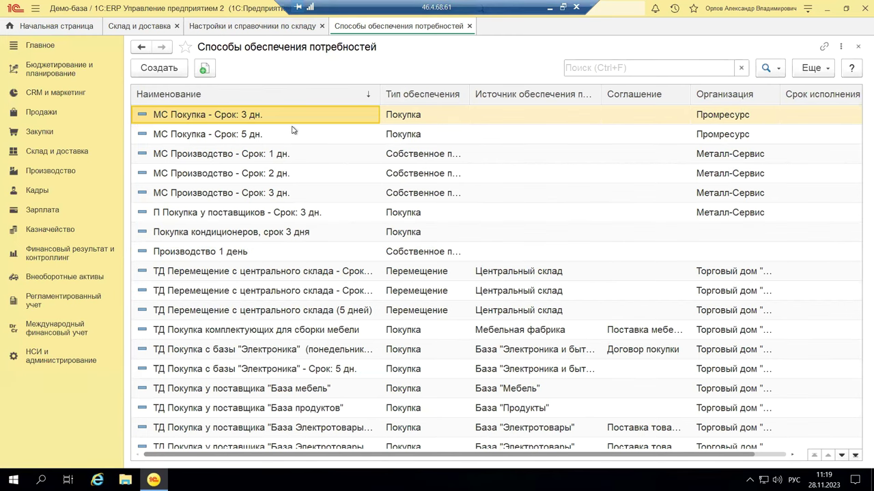
double_click(236, 116)
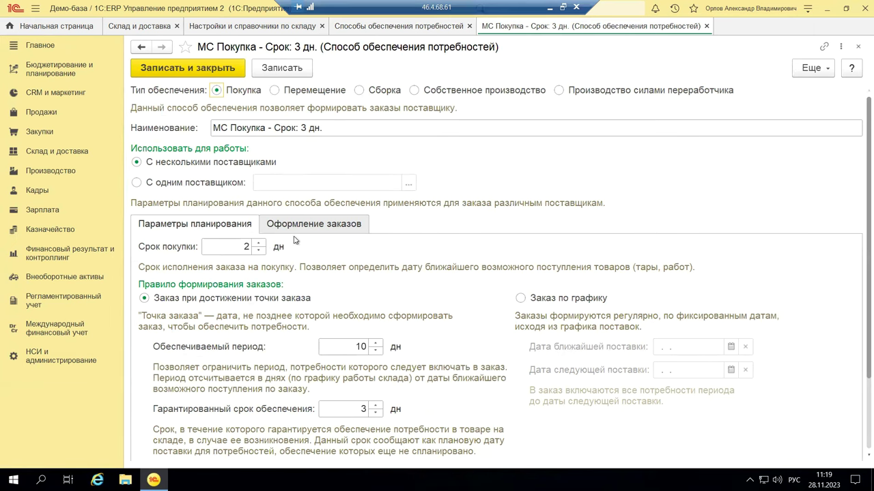
scroll(275, 338, down, 2)
scroll(275, 337, up, 2)
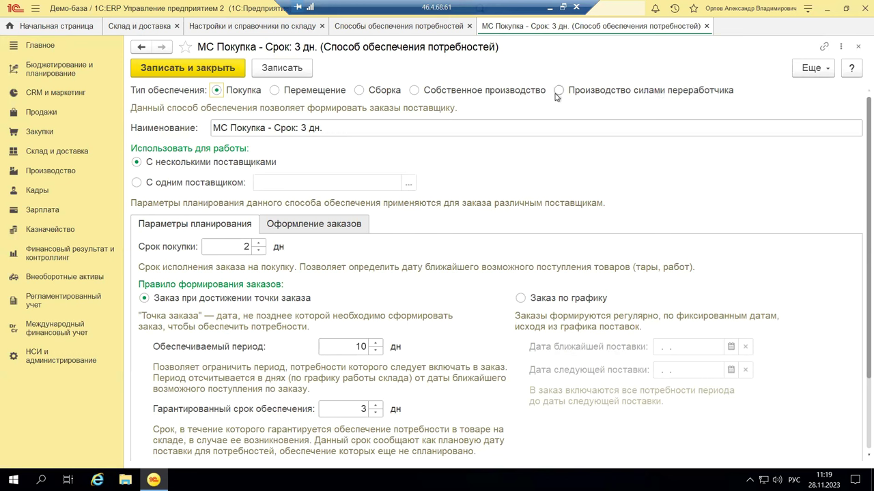
click(858, 46)
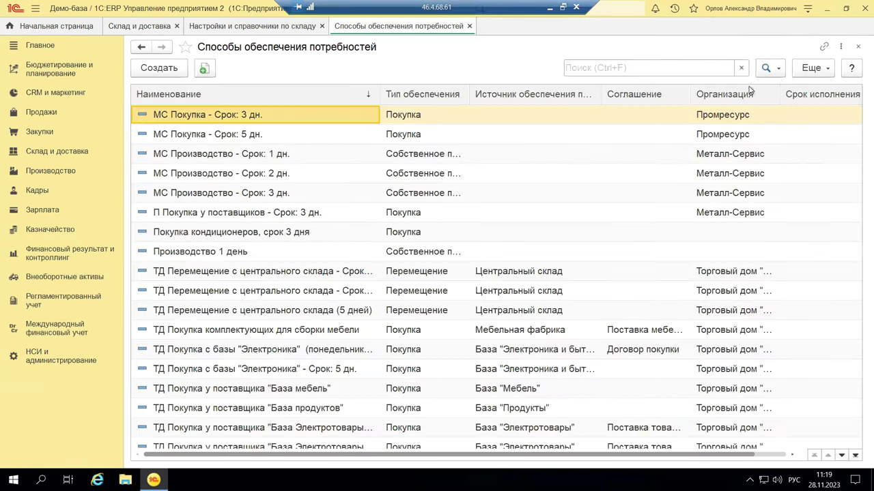
click(858, 47)
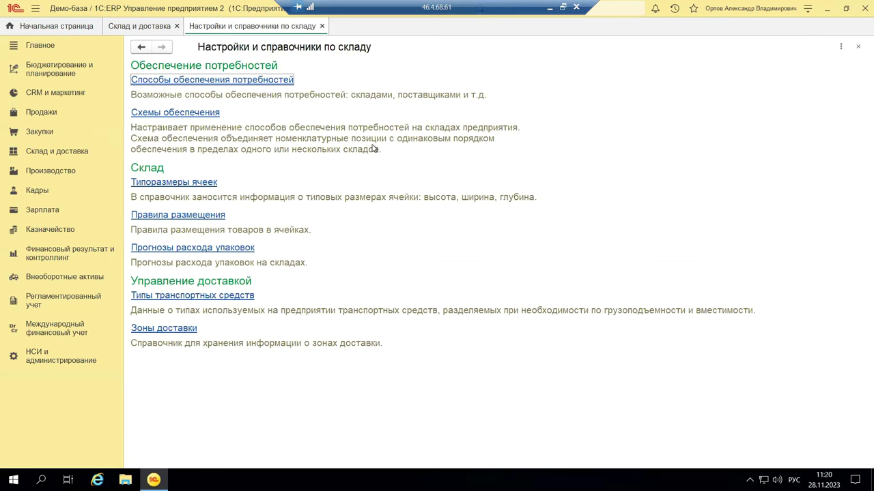
click(858, 46)
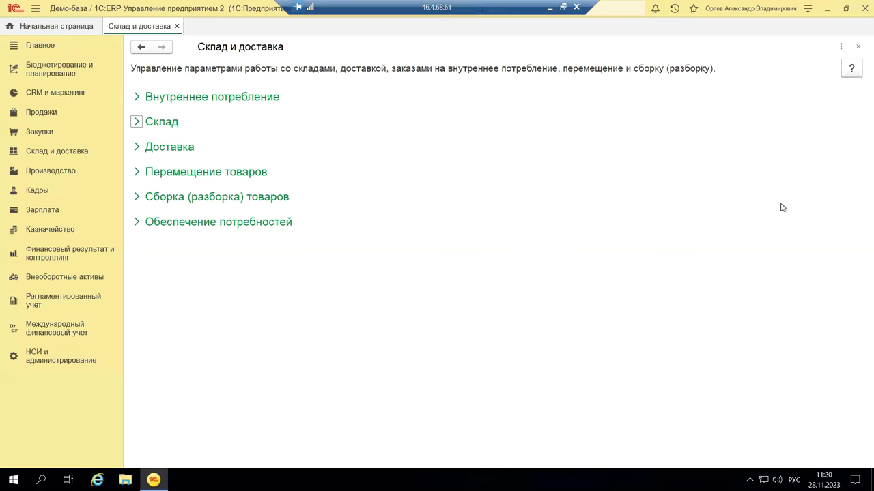
click(858, 47)
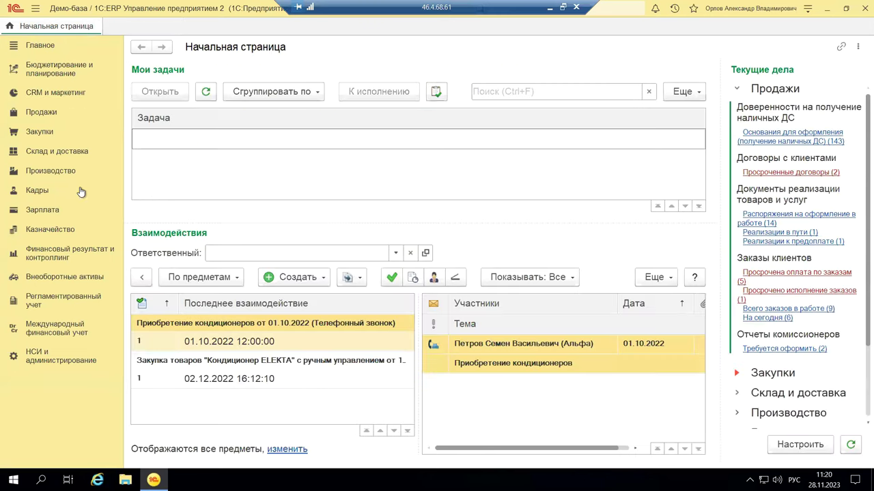
- Open the list Отборы (размещения) товаров, view the task types it can create, and bring up the warehouse choice for its filter
click(51, 151)
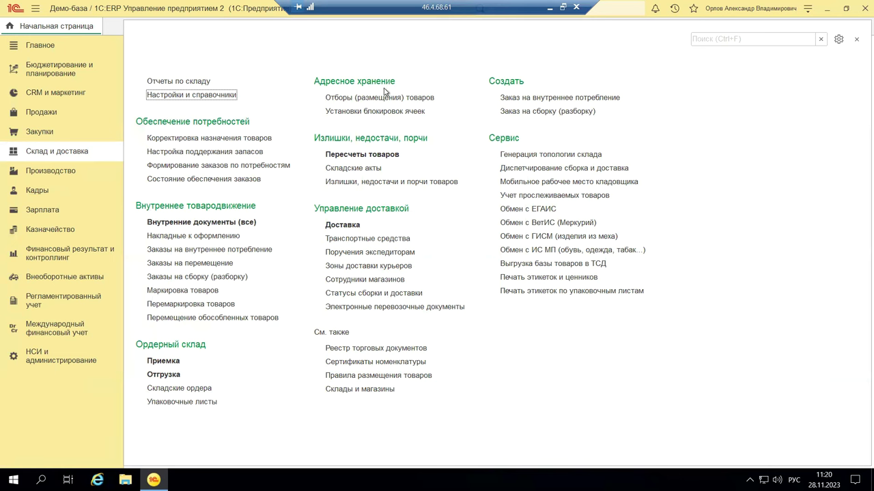
mouse_move(381, 102)
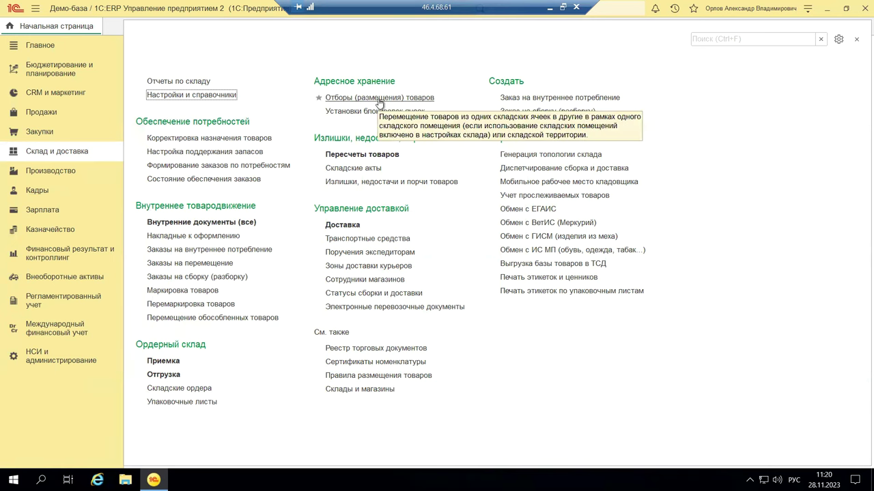
click(326, 101)
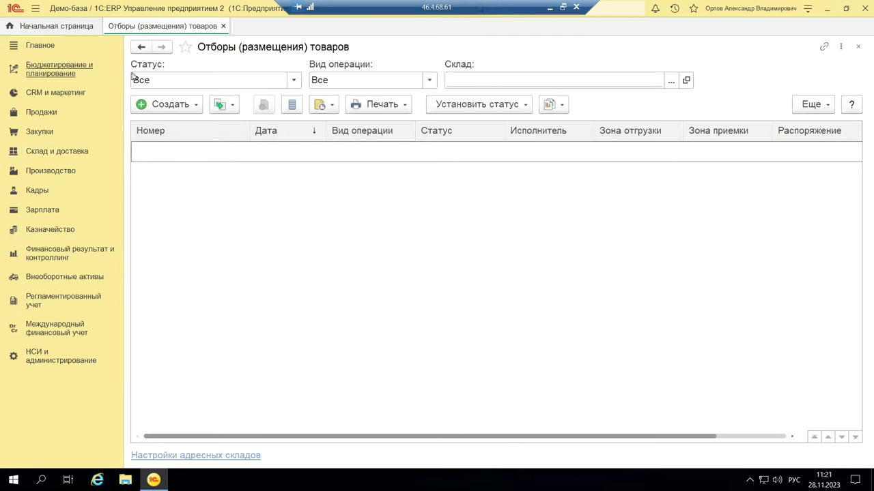
click(195, 106)
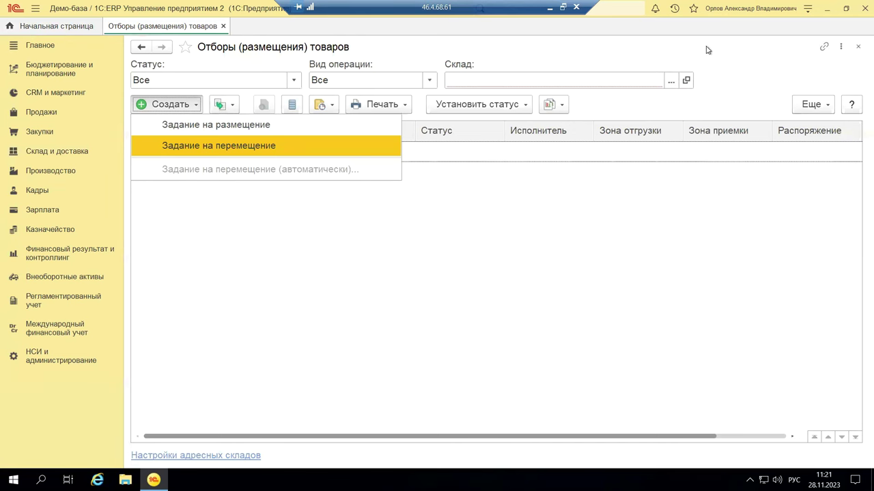
click(642, 87)
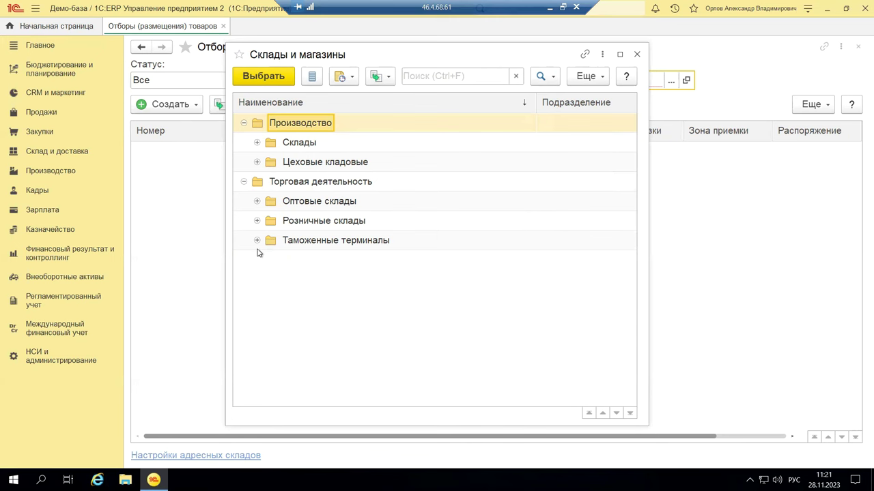
- Open Установки блокировок ячеек, view a blank cell-blocking document, and close it and the list without saving
click(39, 365)
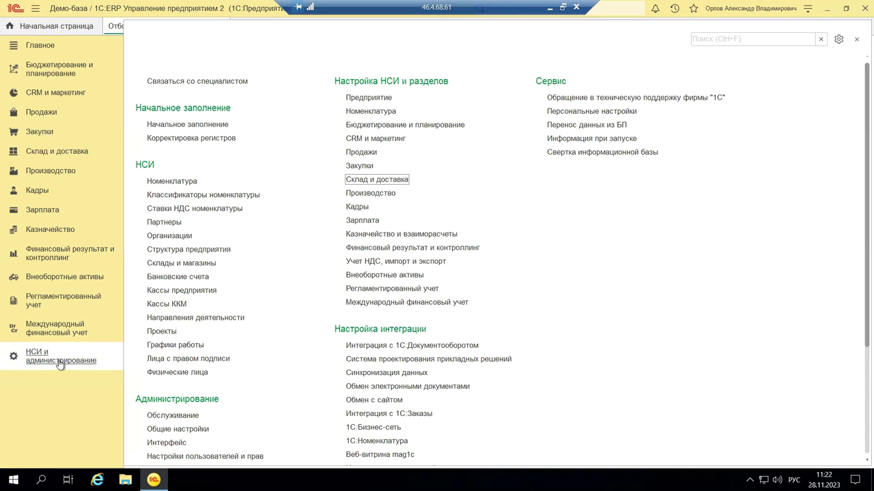
click(45, 151)
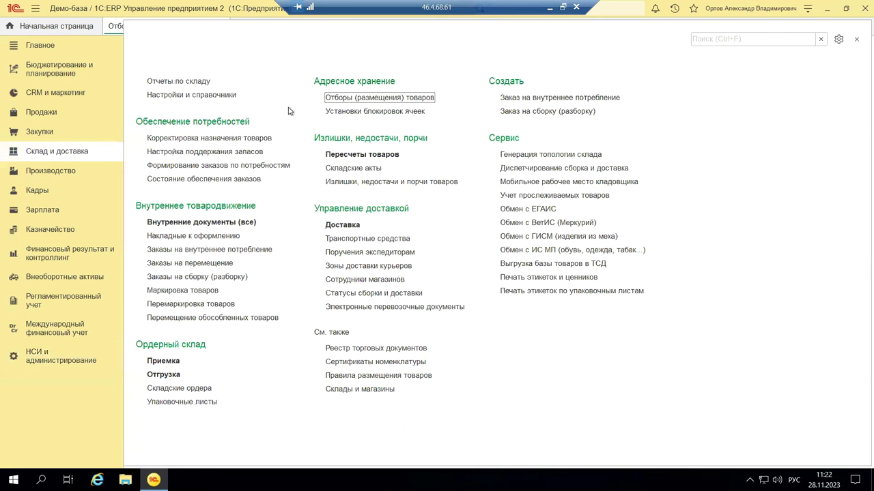
click(365, 116)
click(159, 68)
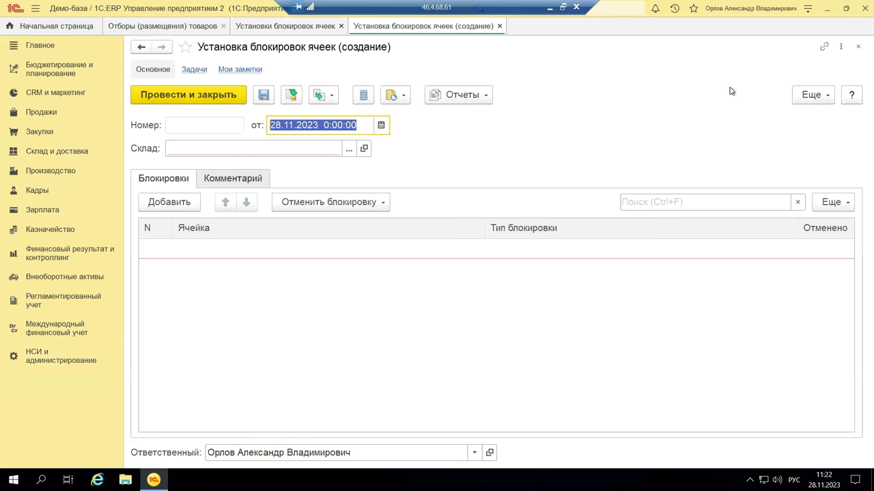
click(857, 48)
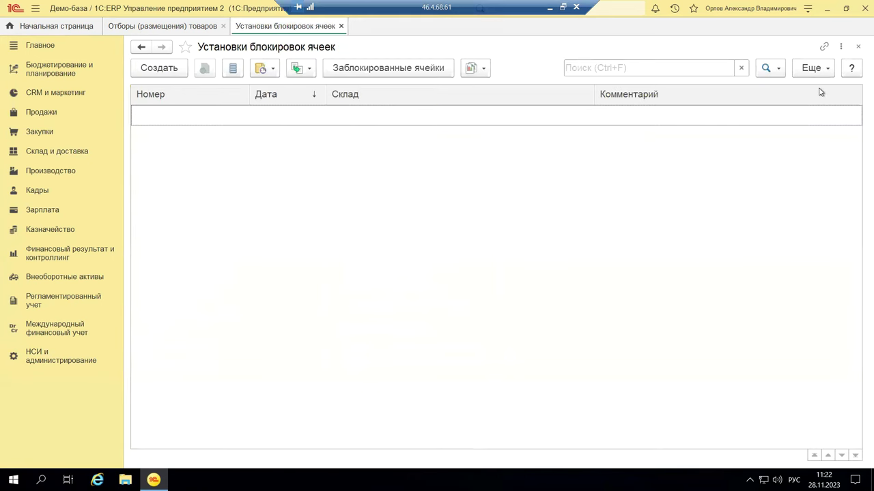
click(857, 47)
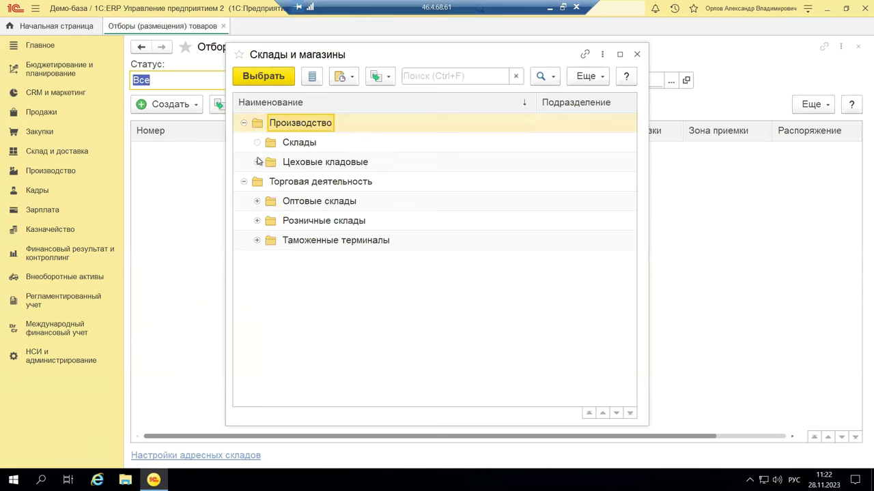
- Examine the Производство and Торговая деятельность warehouse groups and close the warehouse selection without choosing one
click(300, 164)
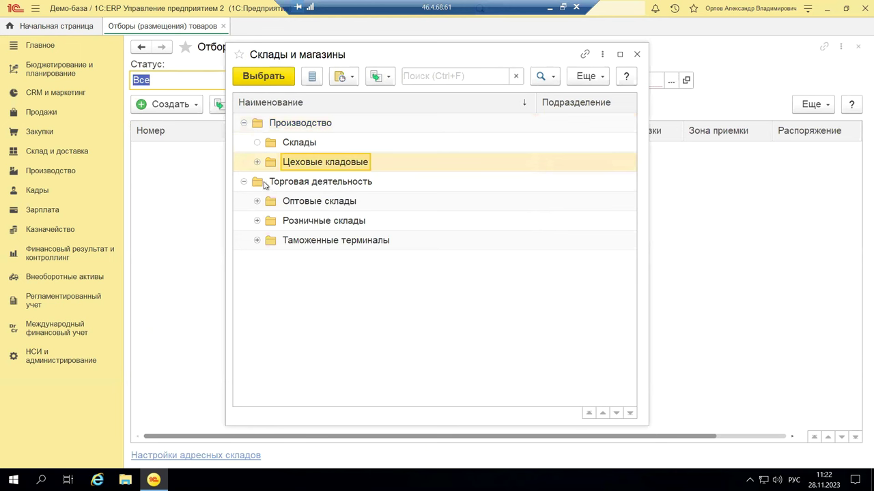
click(264, 130)
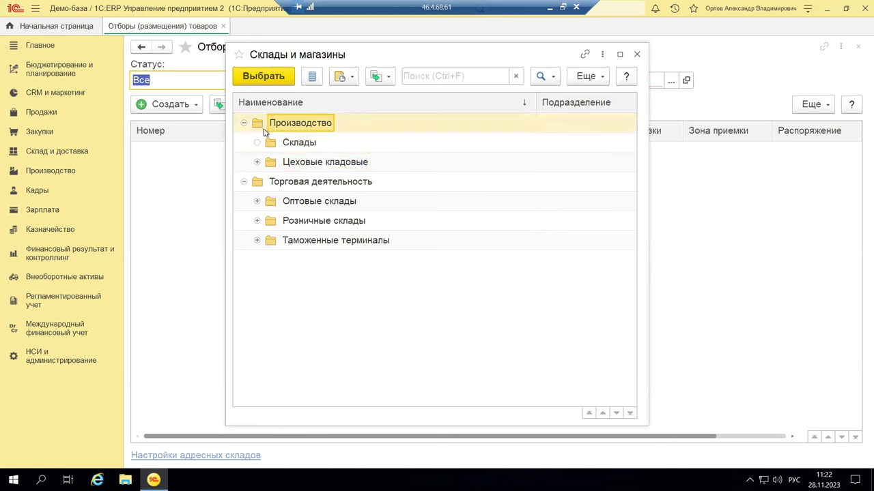
click(279, 183)
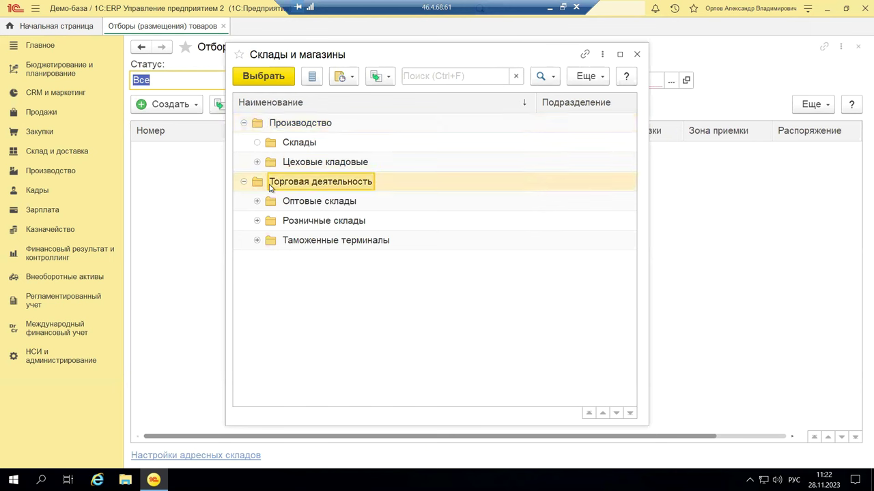
click(637, 54)
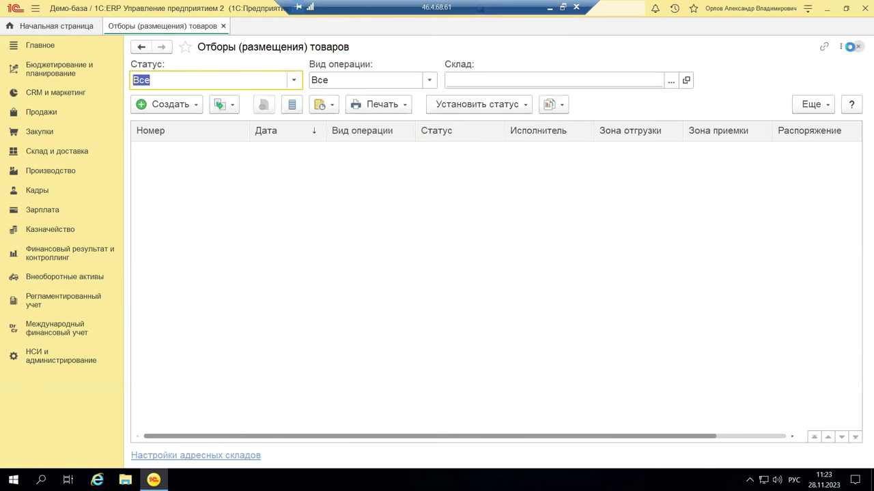
- Open Внутренние документы (все), view the operations creatable under Внутреннее потребление and Движение продукции и материалов, and close the creation dialog
click(857, 46)
click(28, 153)
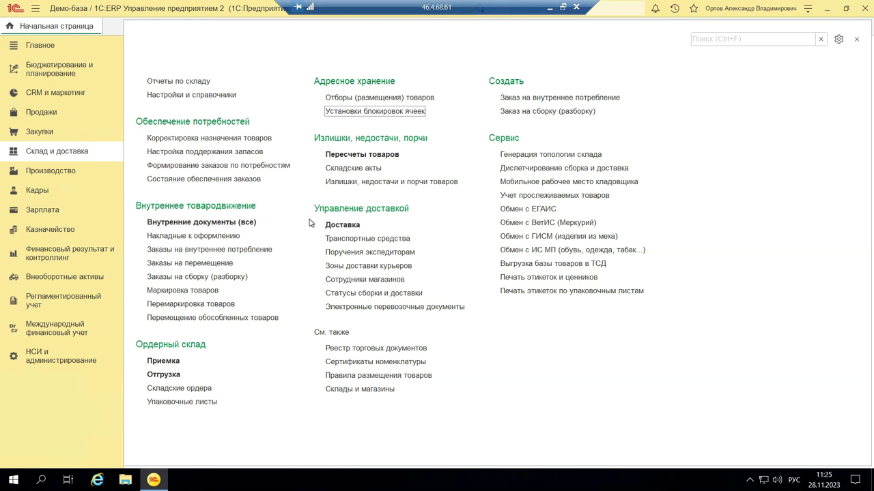
click(188, 225)
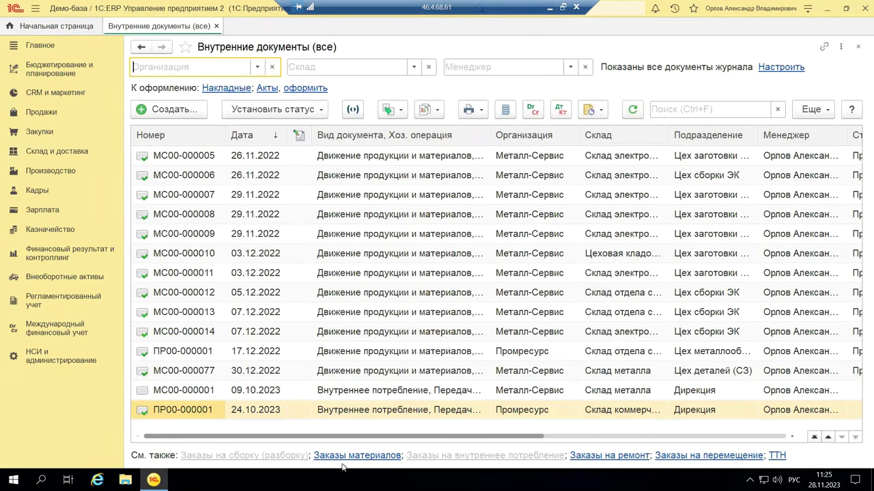
click(194, 112)
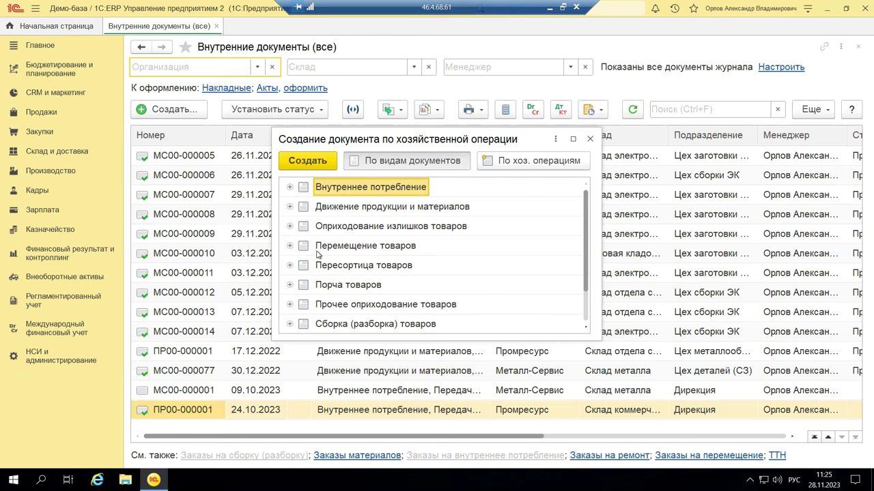
click(290, 188)
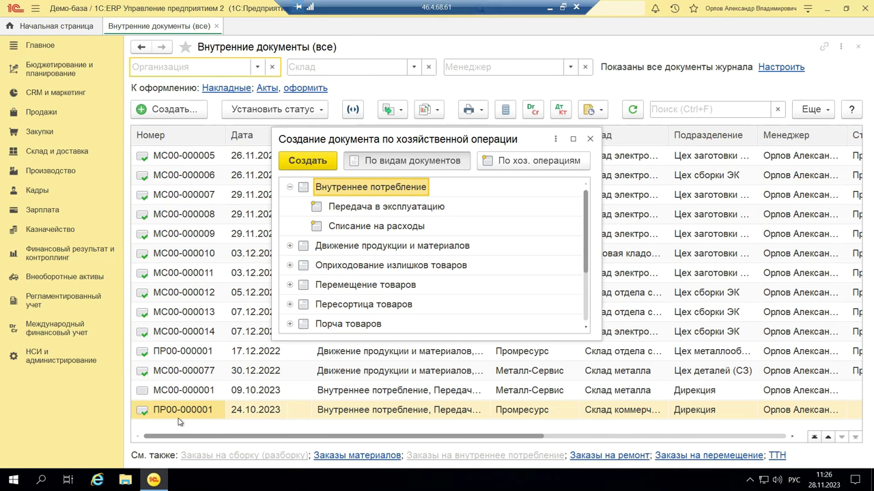
click(290, 246)
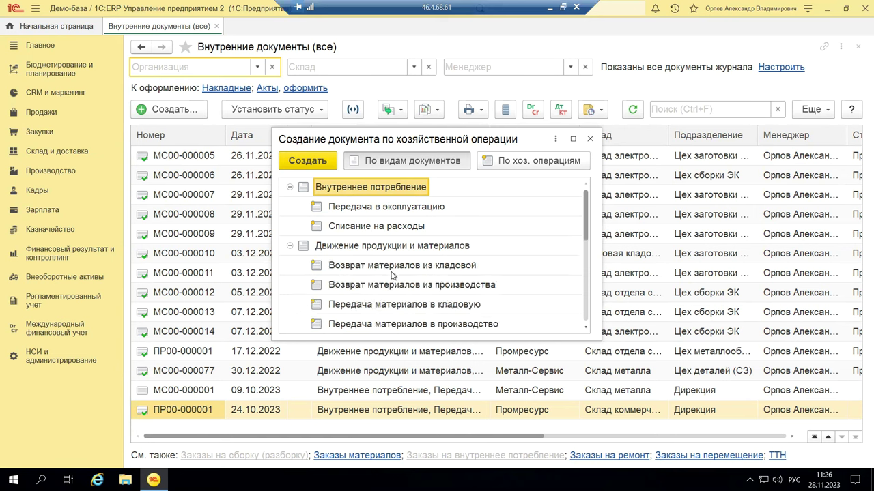
scroll(489, 265, down, 2)
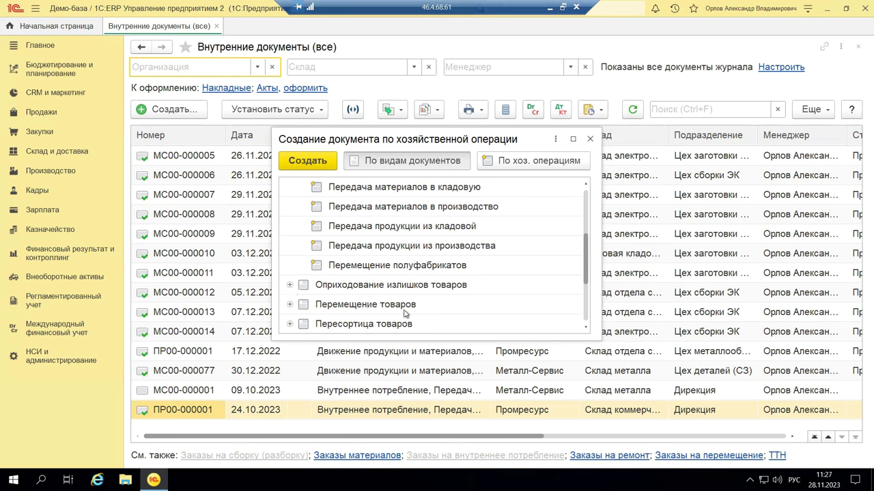
click(591, 140)
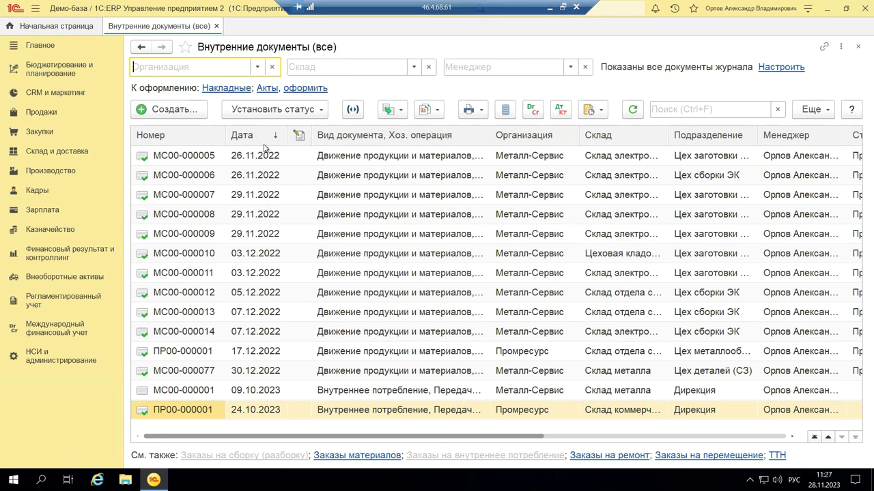
- Sort the internal documents journal by number in descending order, and look over its remaining columns and the manager filter choices
click(192, 138)
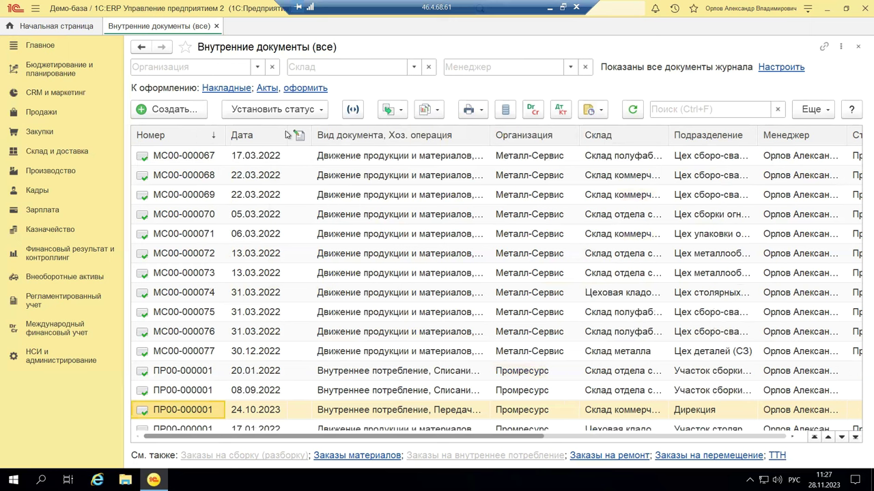
click(202, 143)
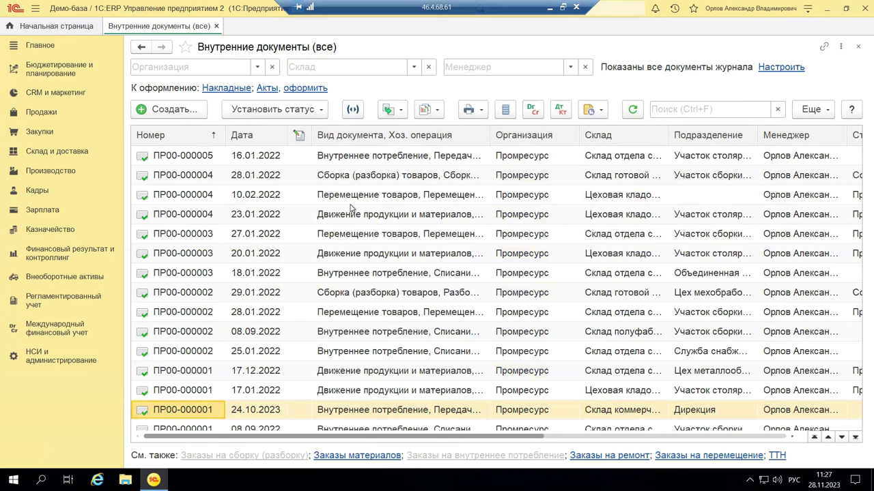
drag(531, 439, 791, 462)
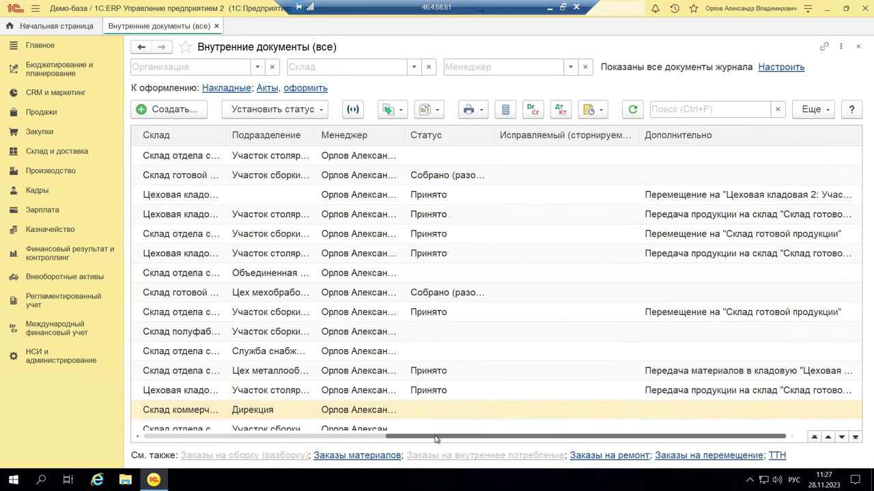
drag(434, 439, 280, 466)
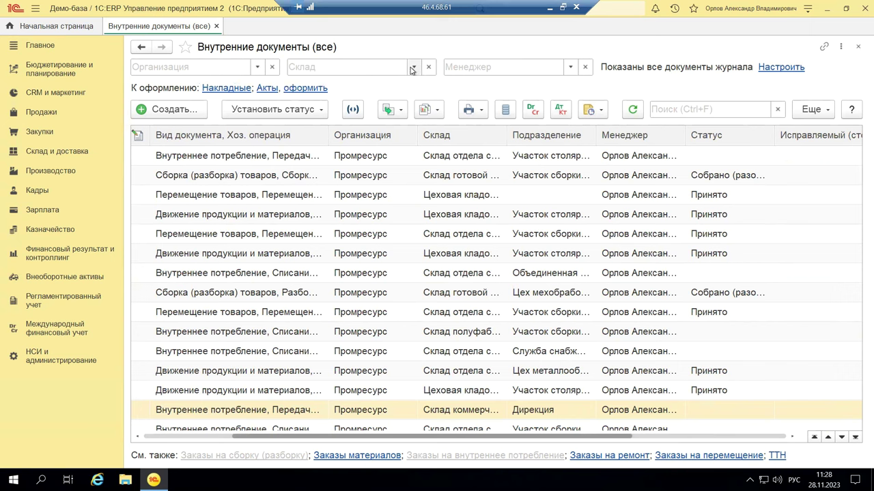
click(570, 67)
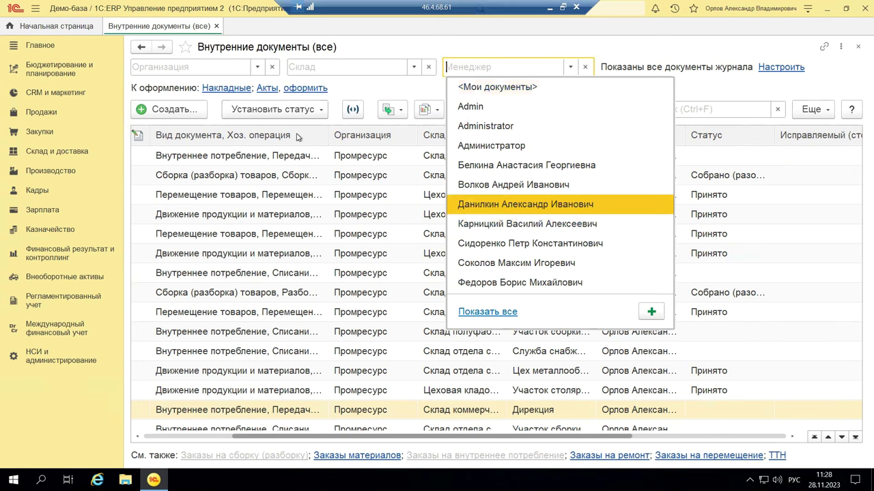
click(737, 87)
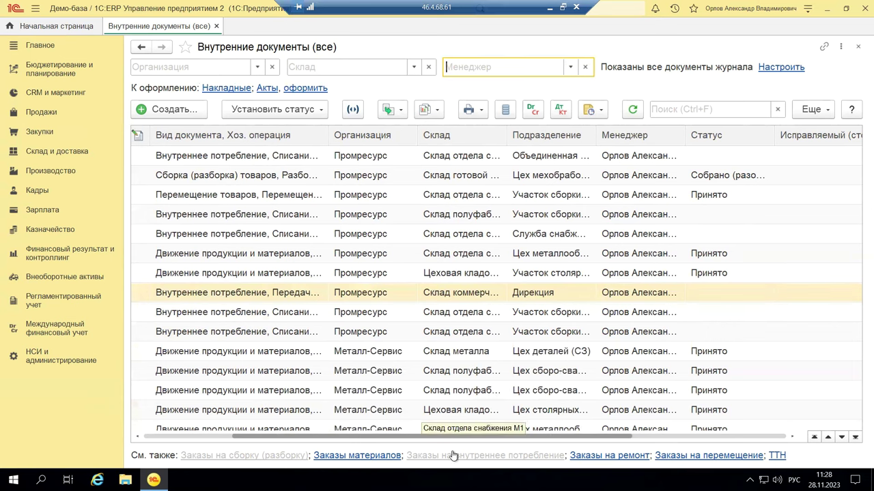
drag(498, 438, 273, 422)
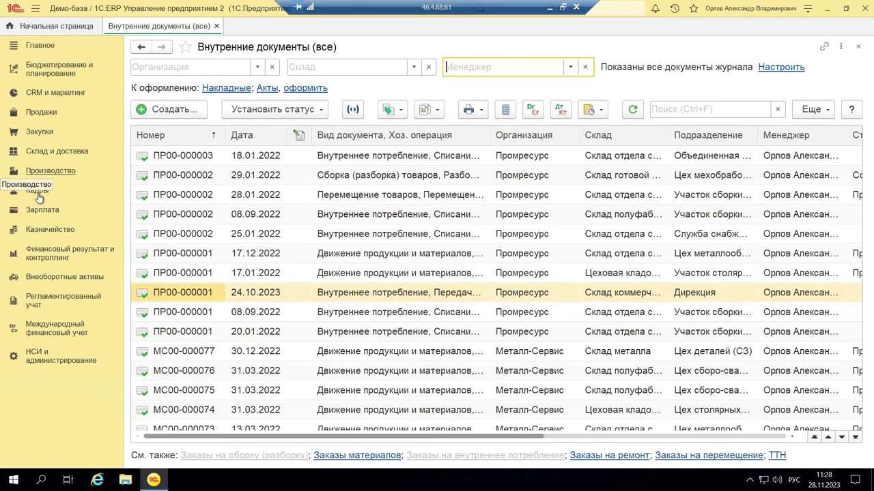
- Open Накладные к оформлению, review the instructions awaiting documents, and close the list
click(57, 154)
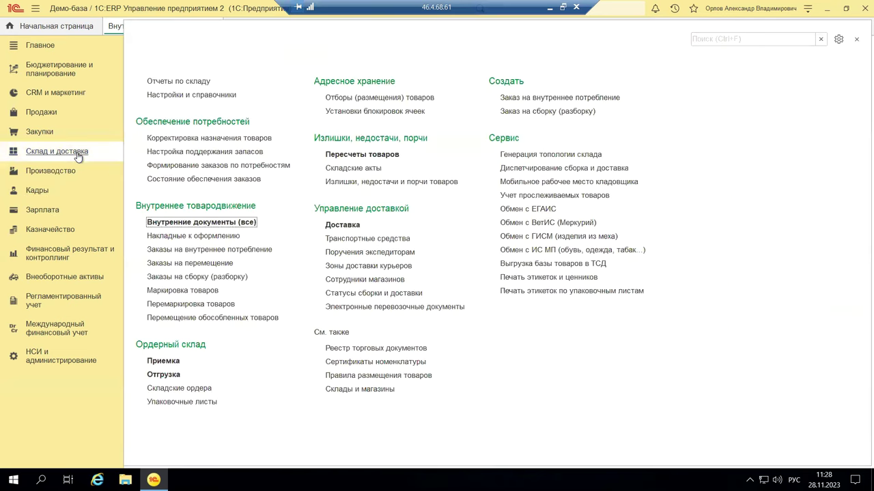
click(197, 239)
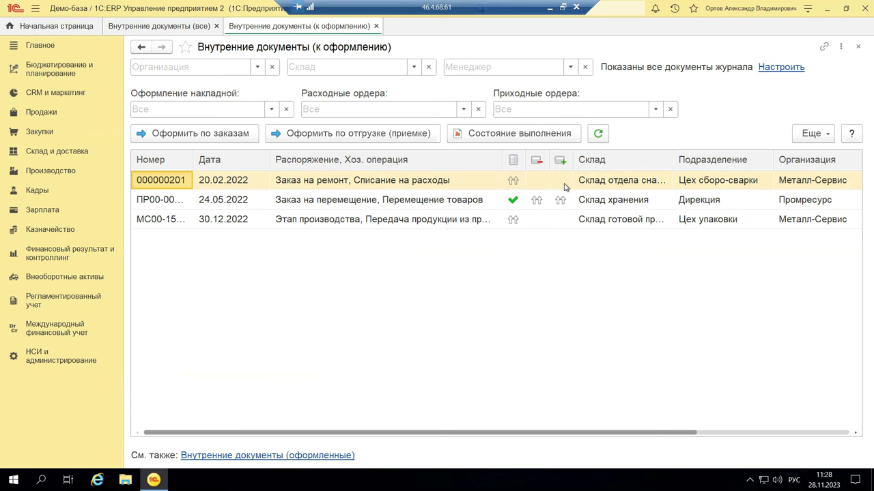
click(858, 46)
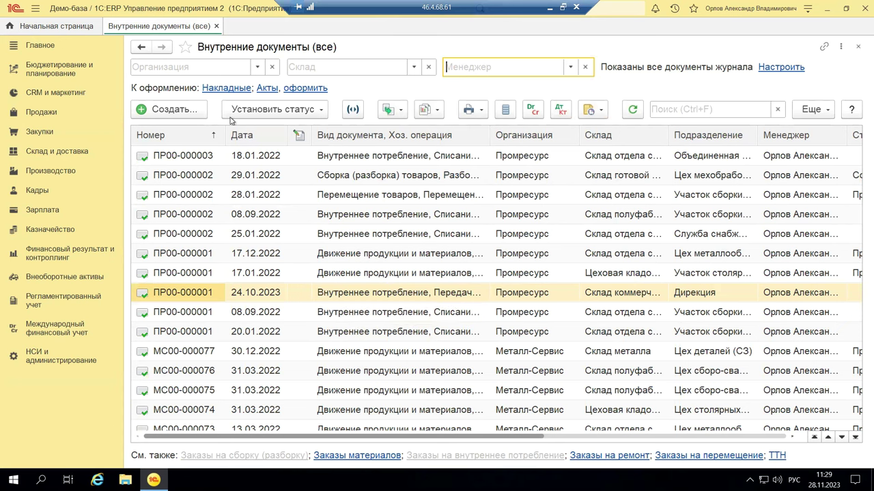
- View the operations creatable under Перемещение товаров and Пересортица товаров, then close the creation dialog without creating a document
click(189, 112)
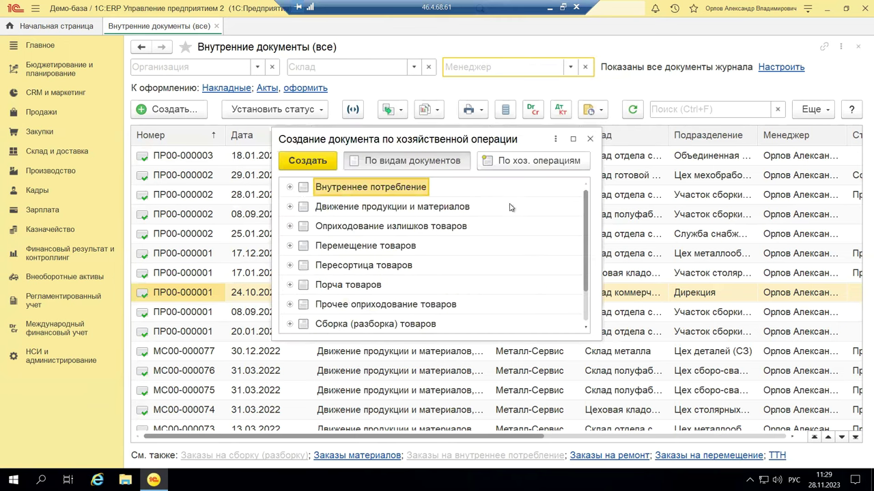
scroll(495, 237, down, 1)
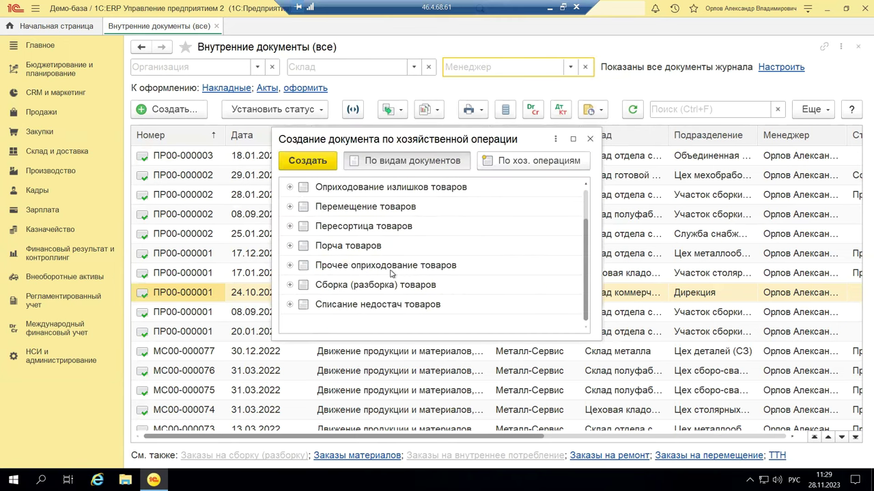
click(289, 208)
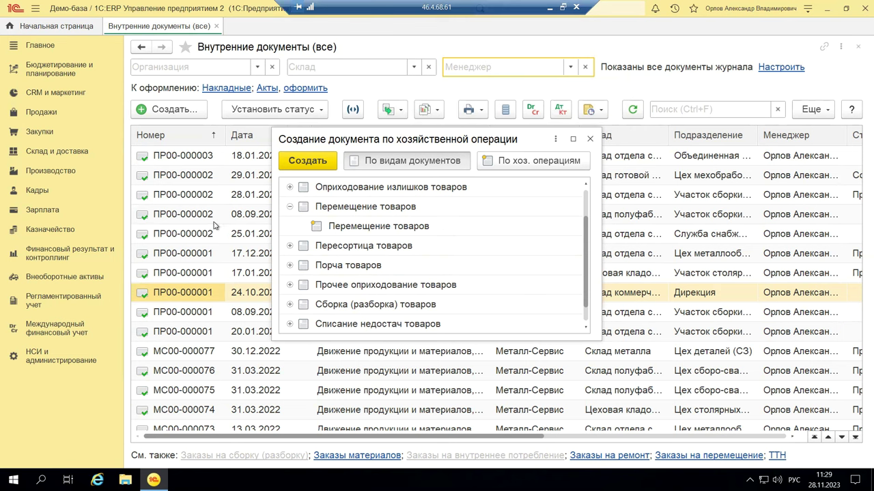
click(290, 246)
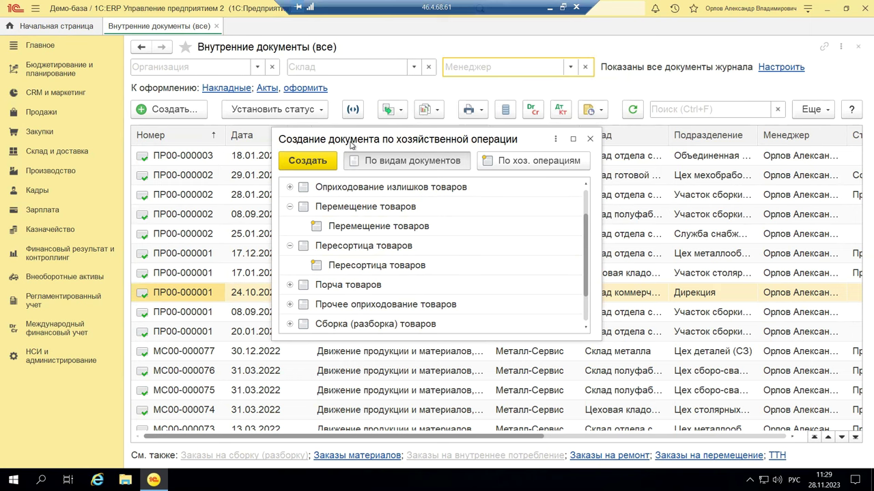
click(589, 138)
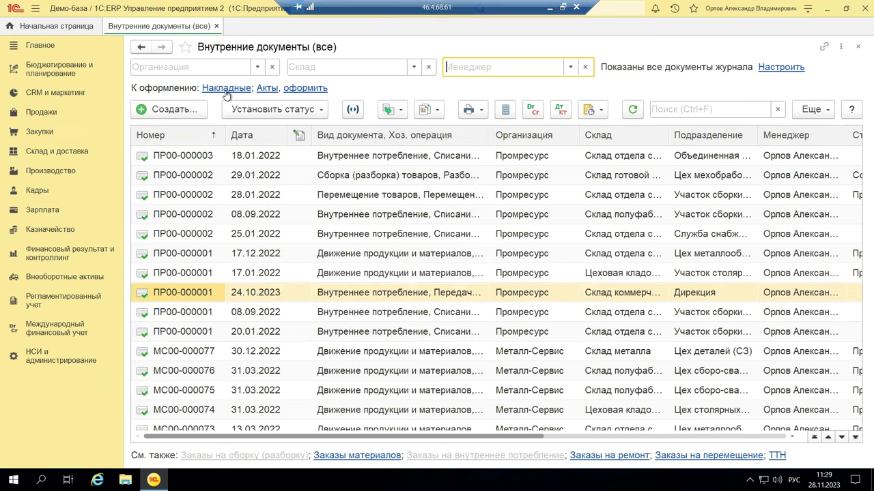
click(193, 116)
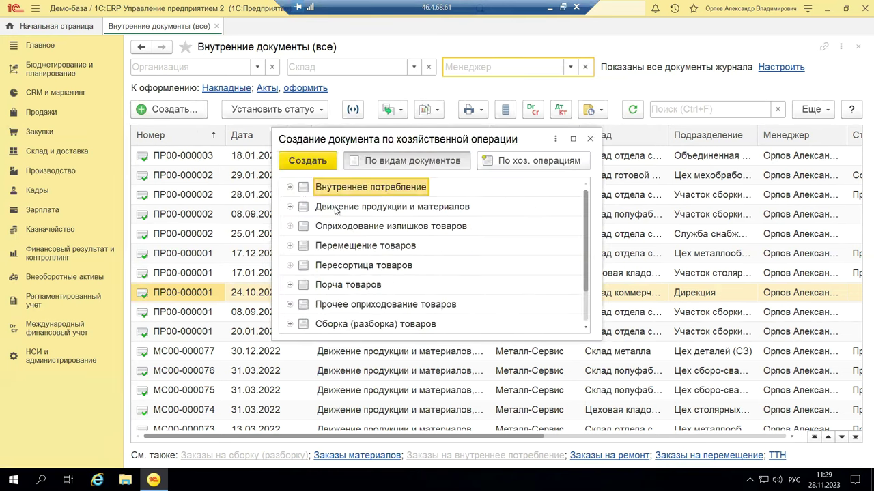
click(290, 246)
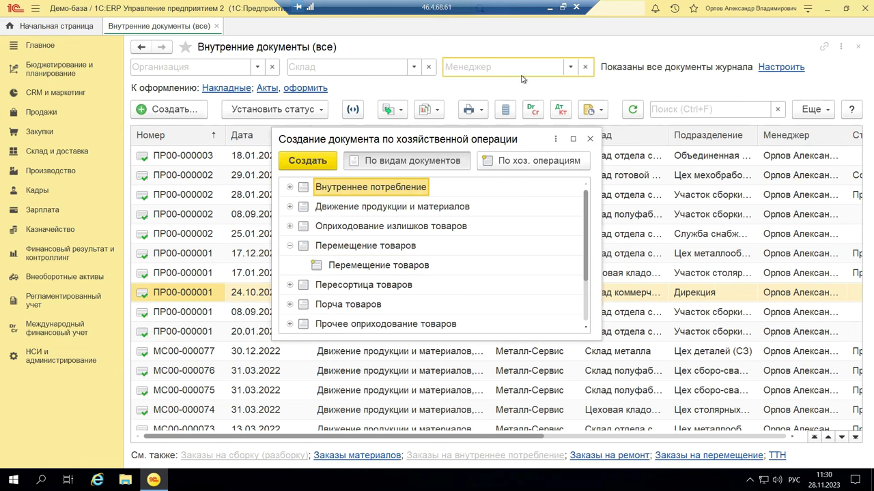
click(590, 139)
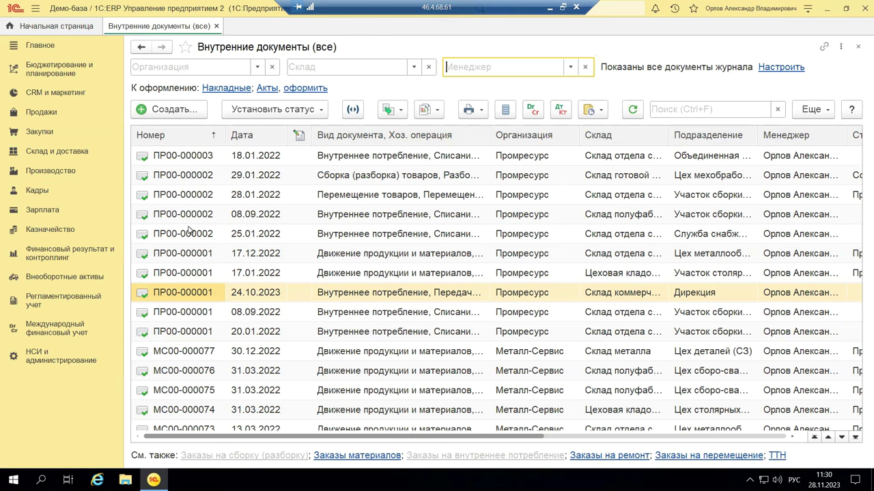
- Open Заказы на перемещение, view the ways to create an order, and open the Торговый зал order dated 15.05.2022
click(53, 153)
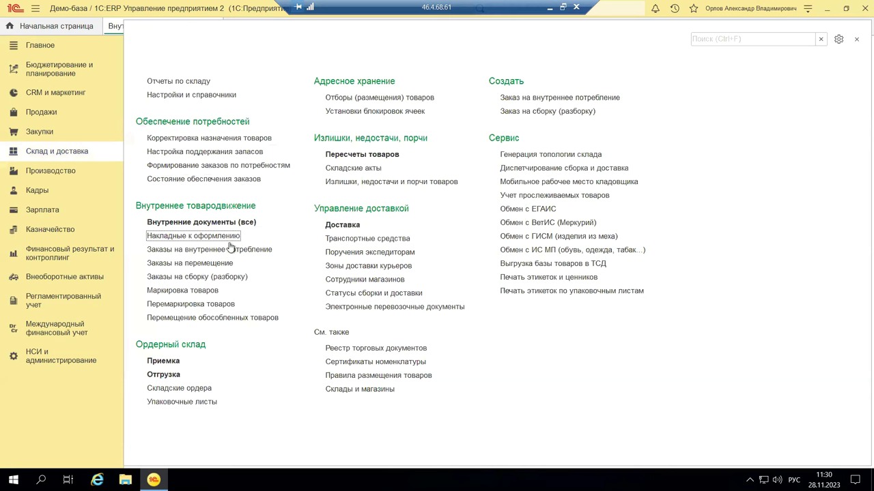
click(200, 265)
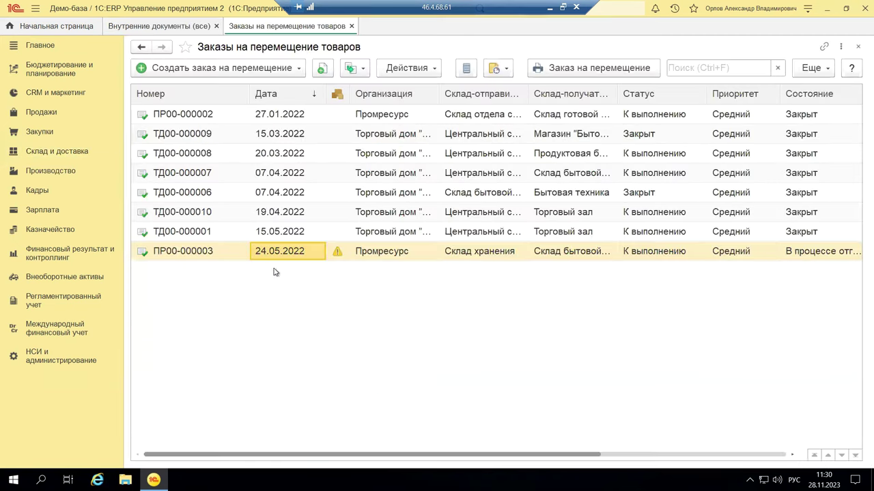
click(298, 70)
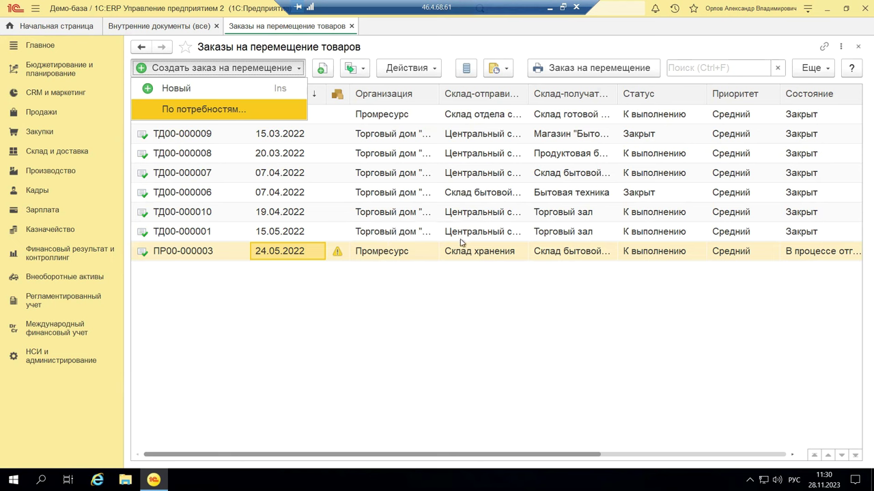
click(489, 232)
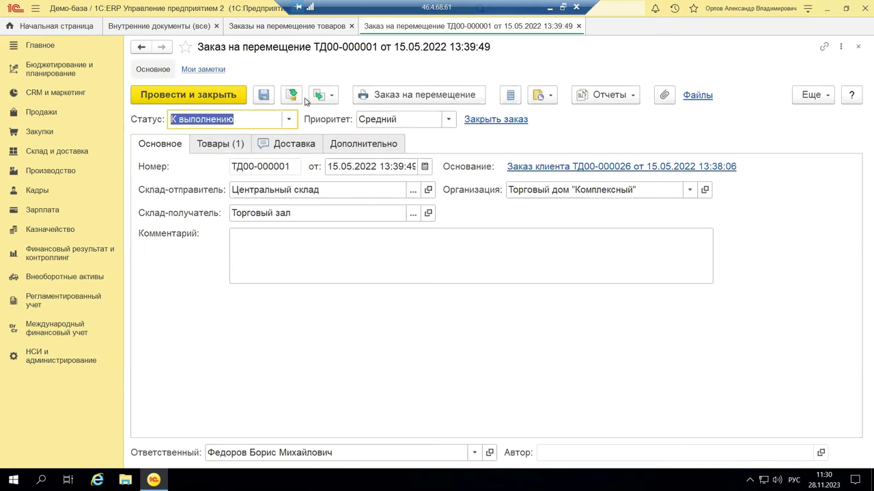
- View the transfer order's available statuses, including К обеспечению, and leave the choice without changing the status
click(291, 119)
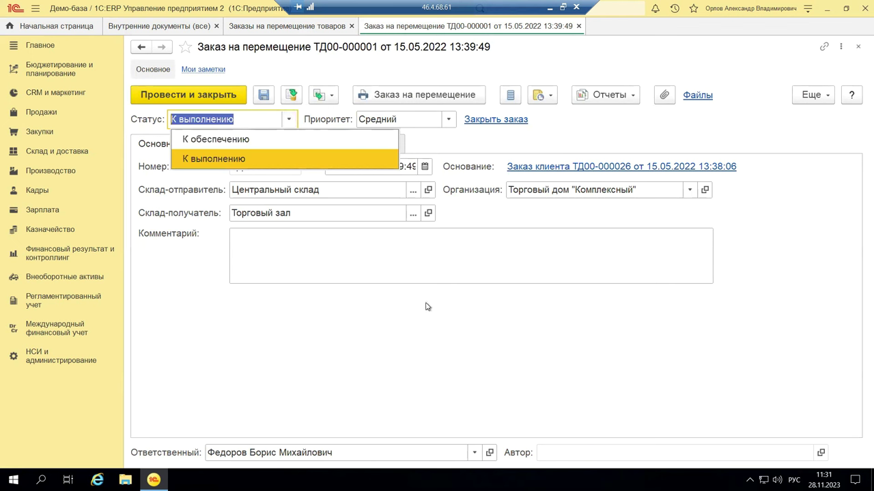
key(Up)
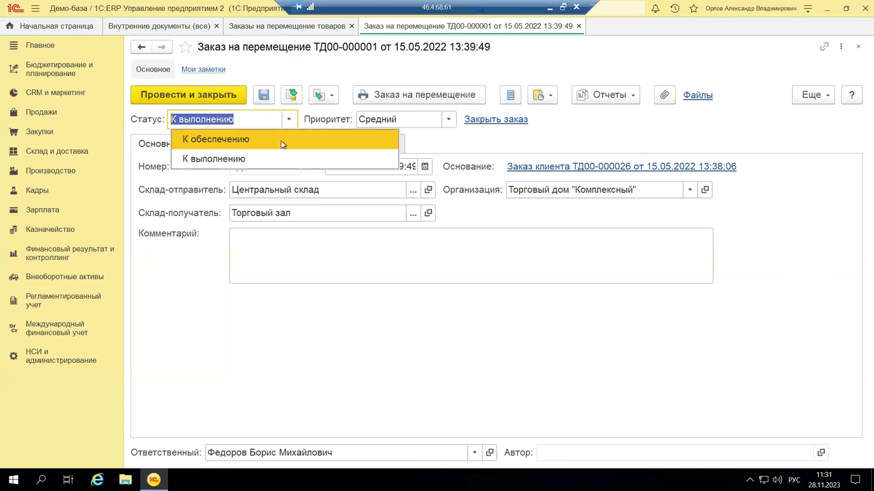
click(531, 149)
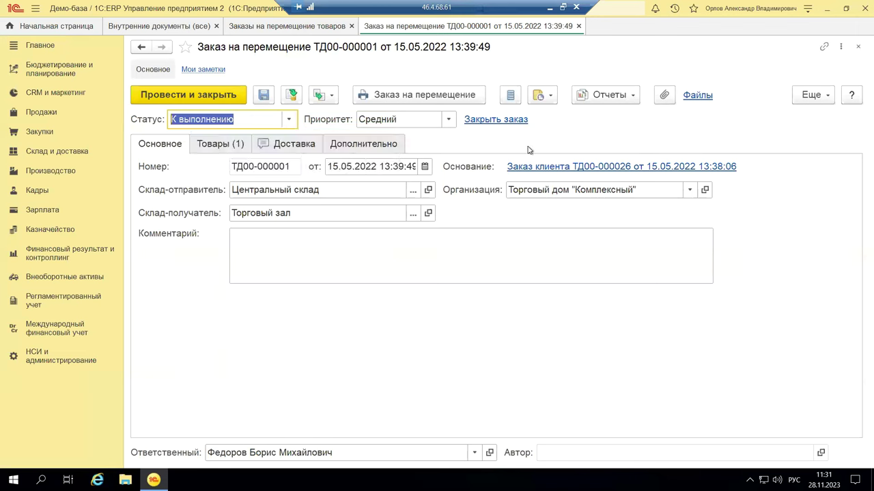
- Examine the transfer order's goods table through to its last columns and bring up its delivery details
click(206, 146)
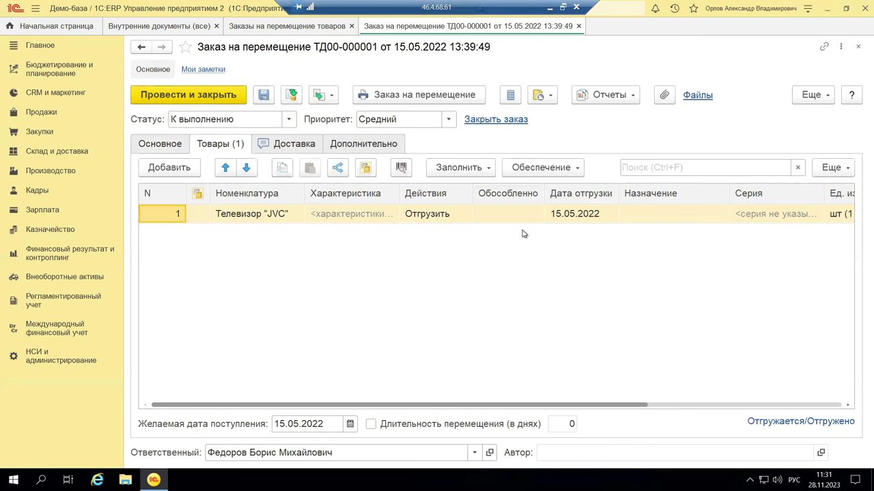
drag(488, 406, 694, 407)
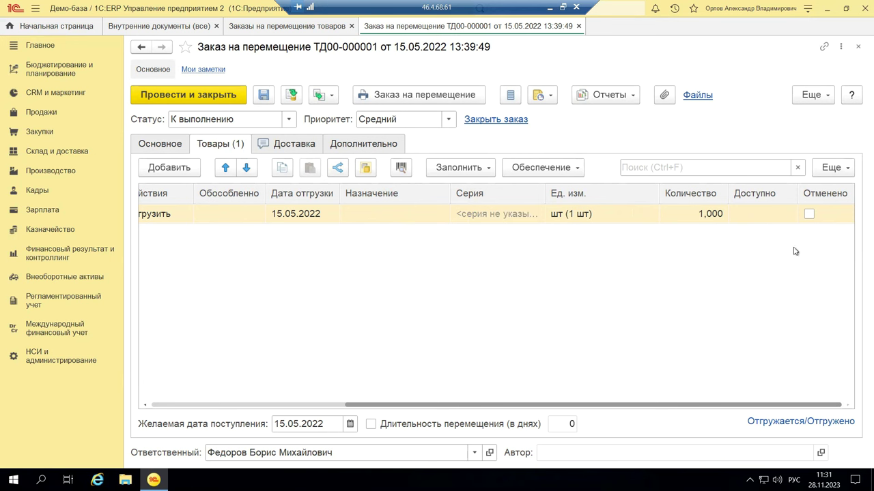
click(301, 142)
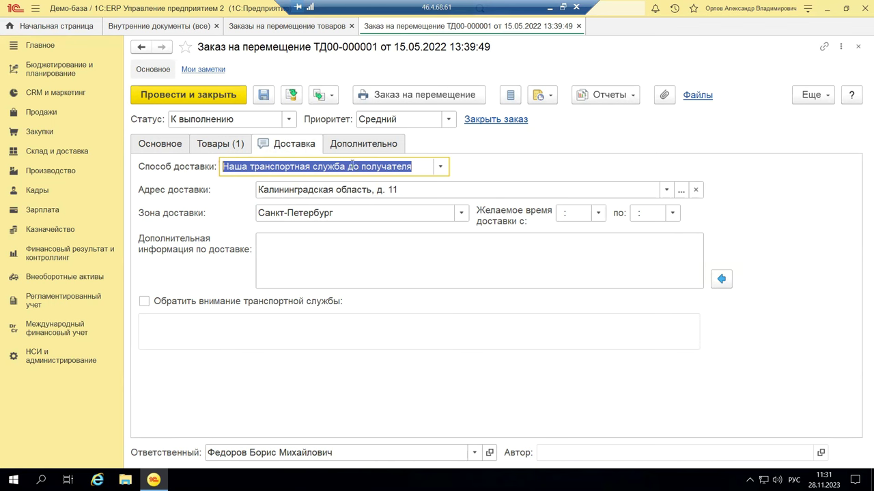
- View the transfer order's delivery methods, trying Самовывоз (с нашего склада) and then Перевозчик (с нашего склада)
click(440, 170)
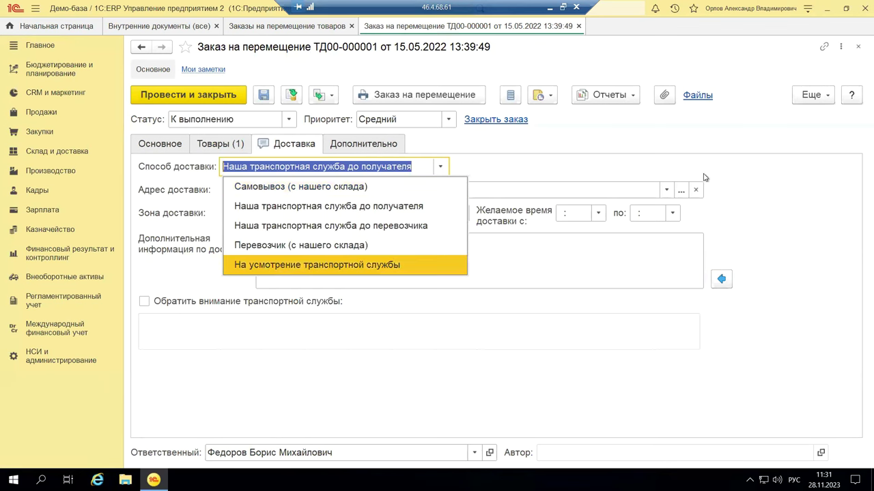
click(765, 184)
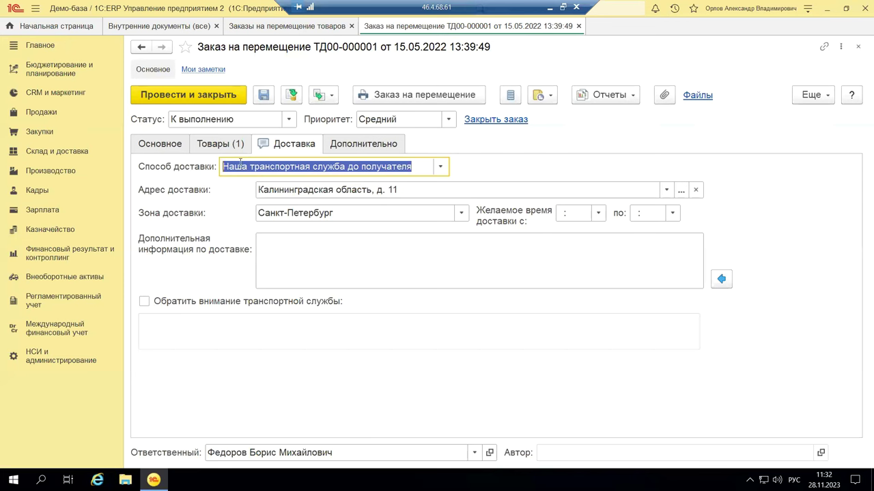
click(441, 168)
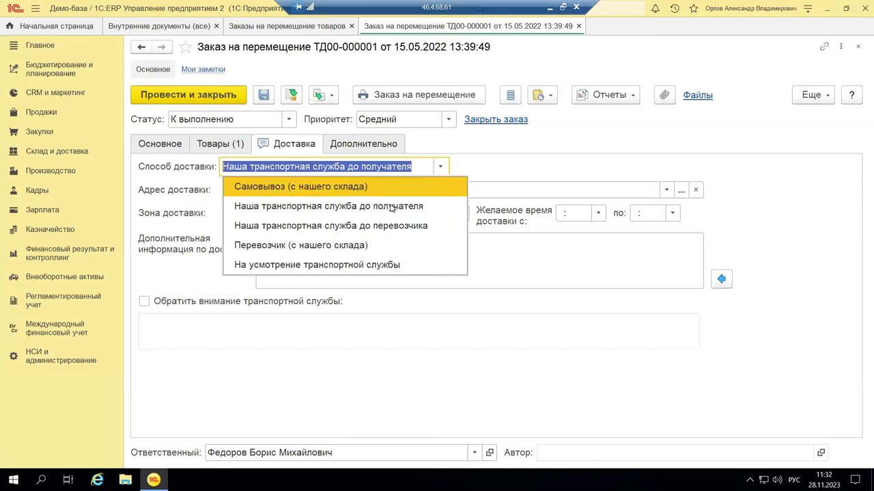
click(339, 188)
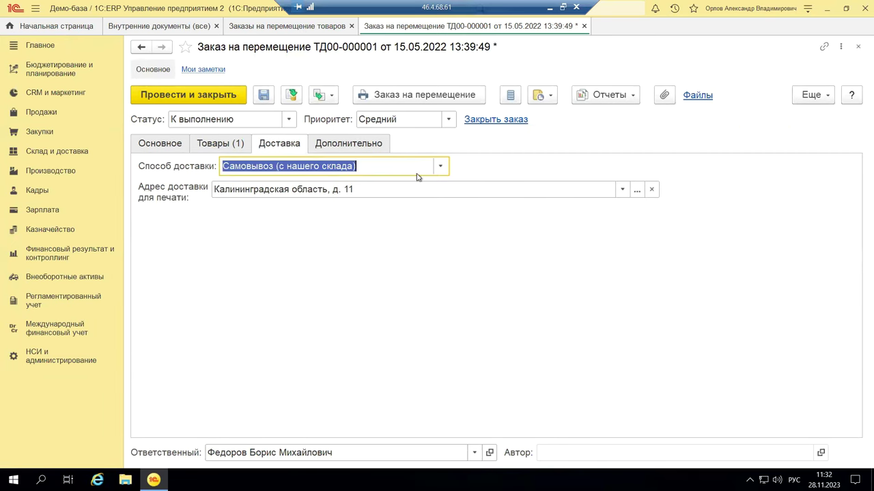
click(441, 169)
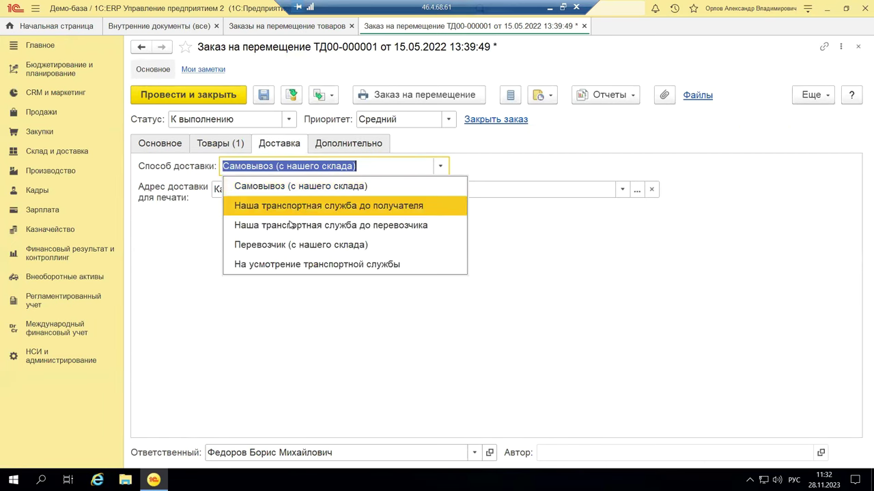
click(279, 245)
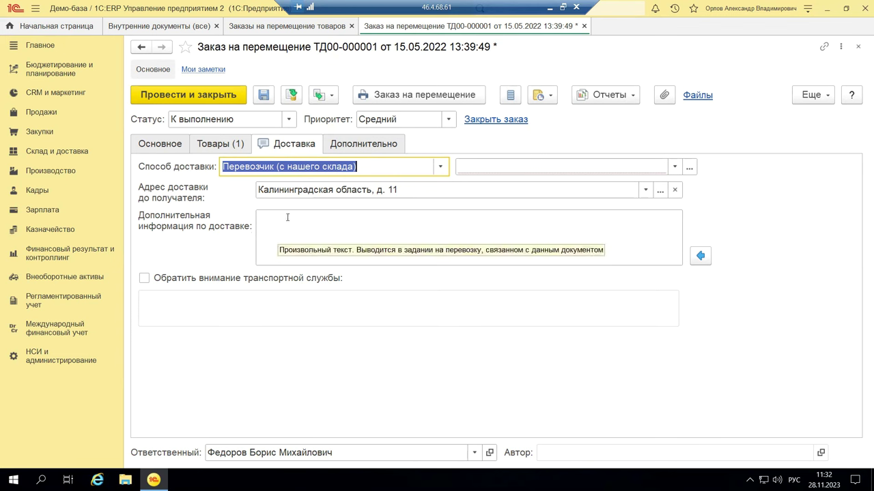
- Turn on Обратить внимание транспортной службы for the transfer order, leaving its note empty
click(143, 279)
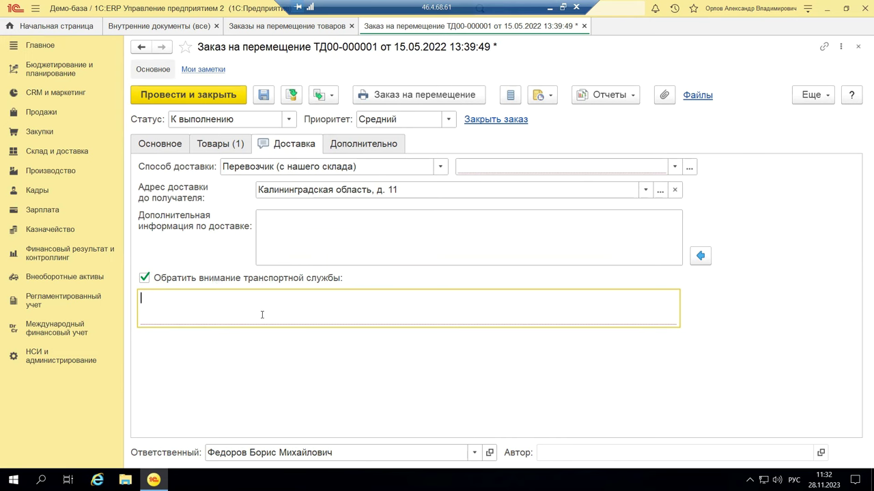
key(super+e)
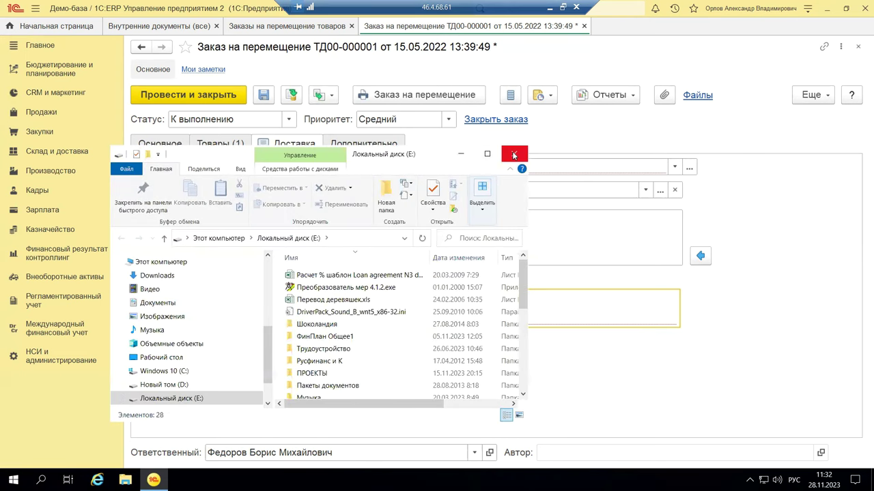
click(514, 155)
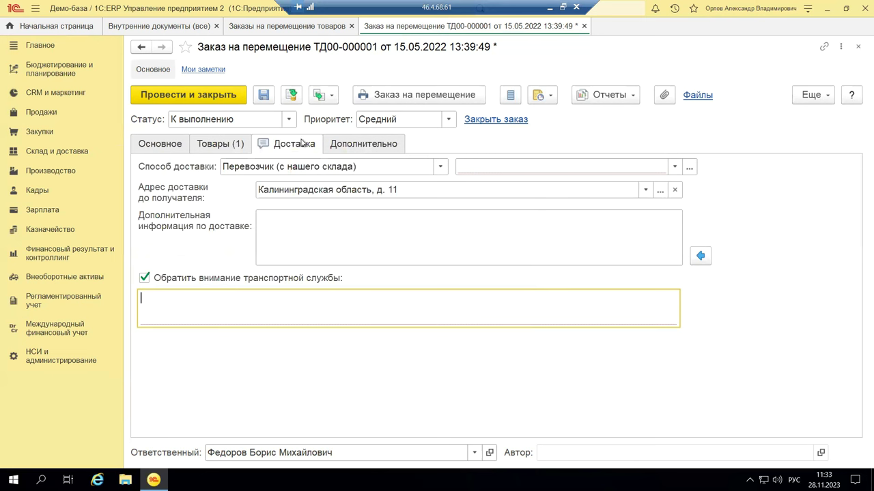
- Review the order's additional details and browse the Производственная деятельность and Торговая деятельность groups of Направления деятельности without choosing one
click(346, 145)
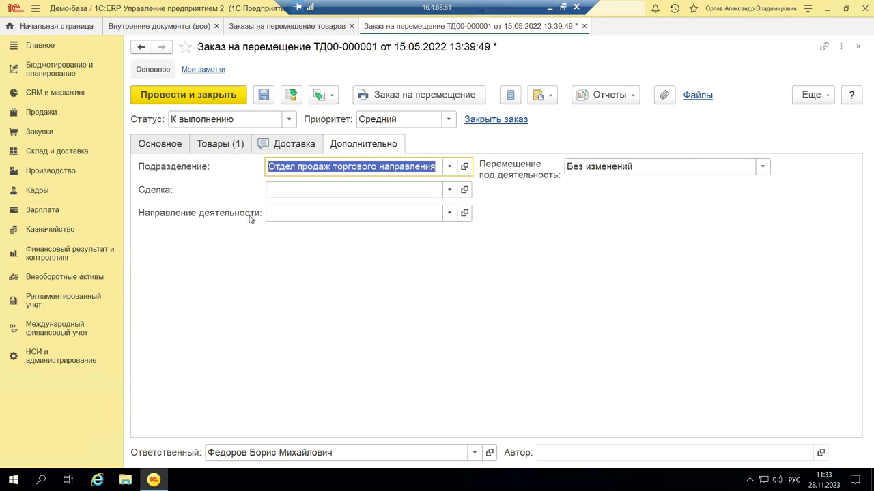
click(449, 212)
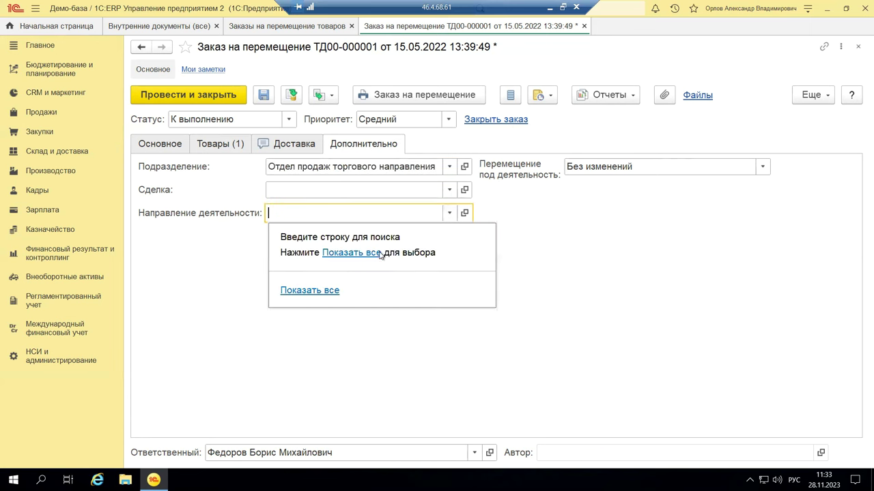
click(345, 253)
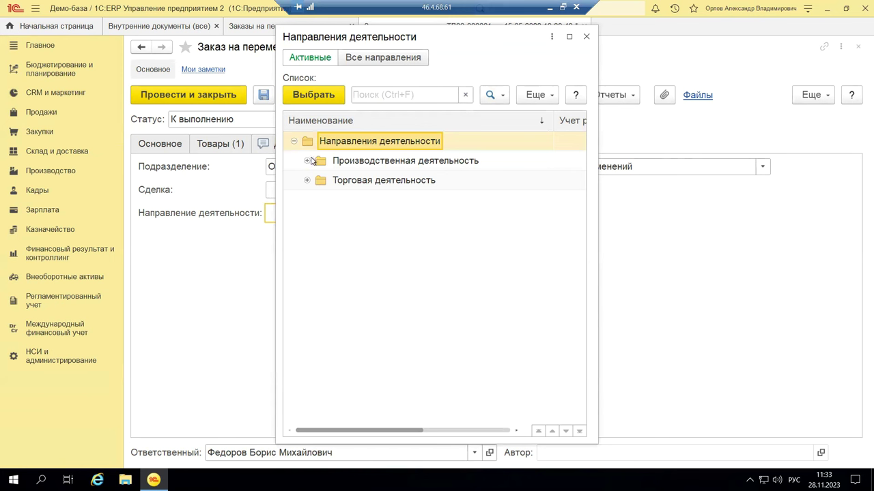
click(307, 161)
click(307, 161)
click(307, 180)
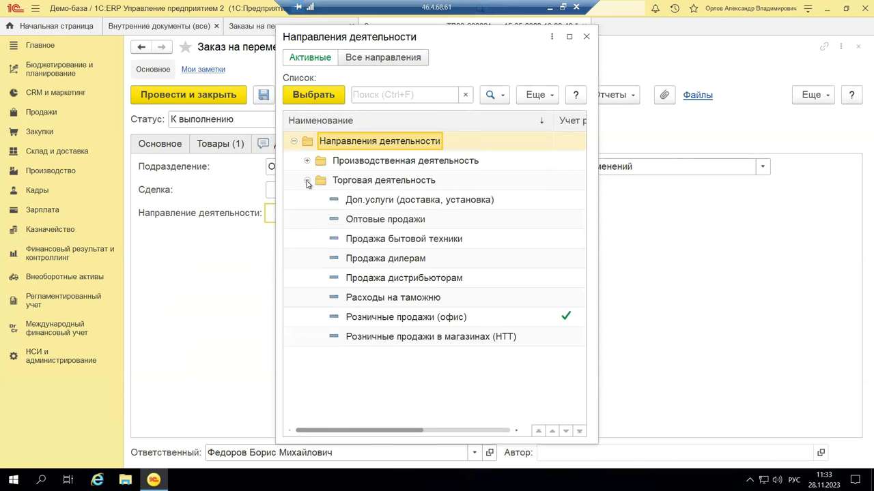
click(307, 181)
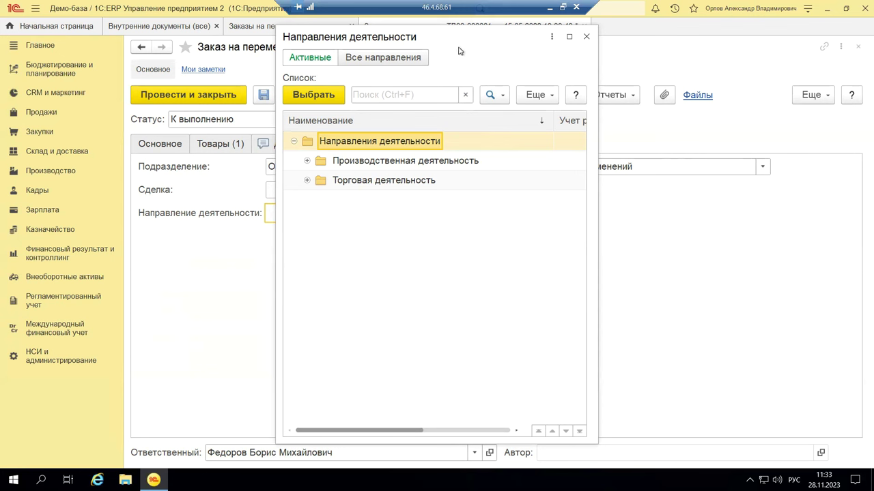
click(585, 36)
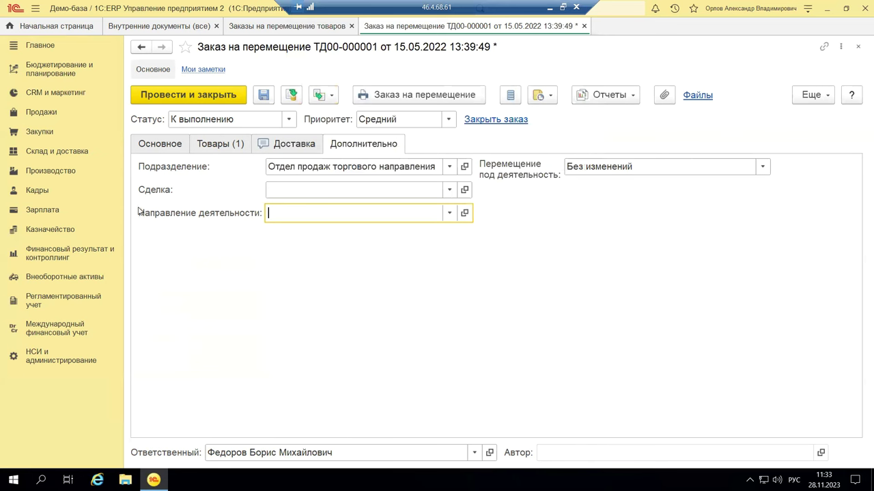
- Close the transfer order without saving its changes, and close the Заказы на перемещение товаров list
click(858, 45)
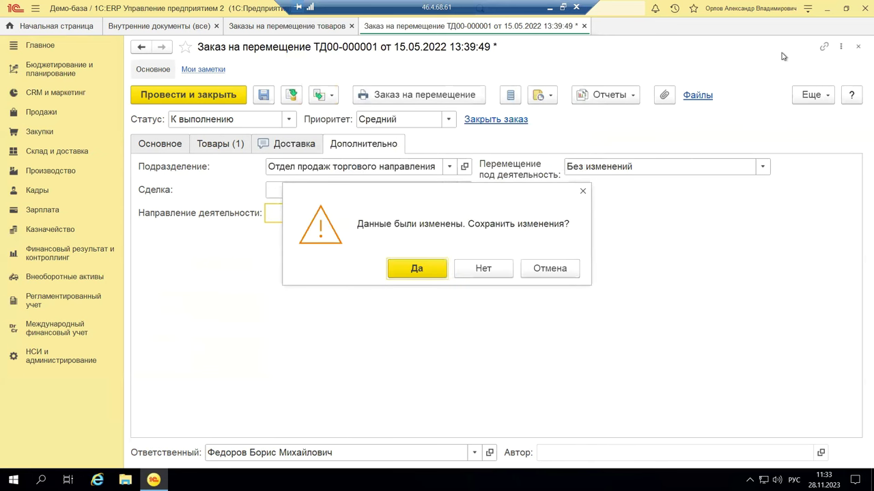
click(483, 269)
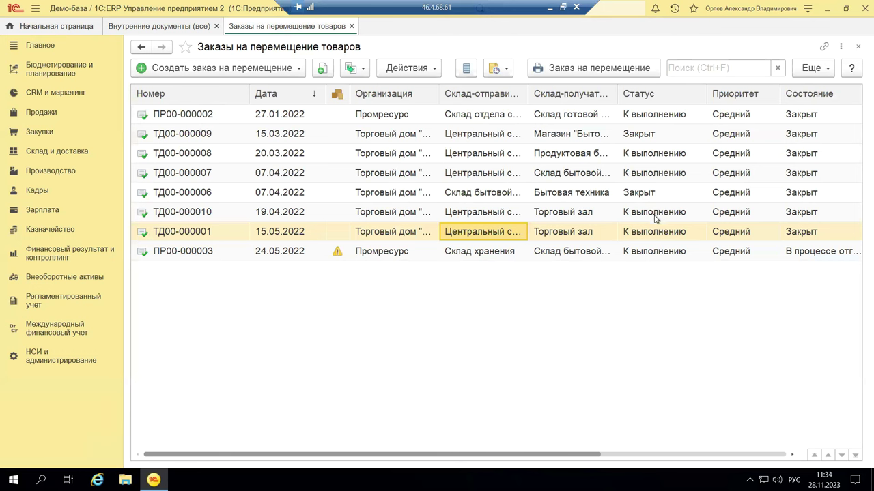
click(857, 46)
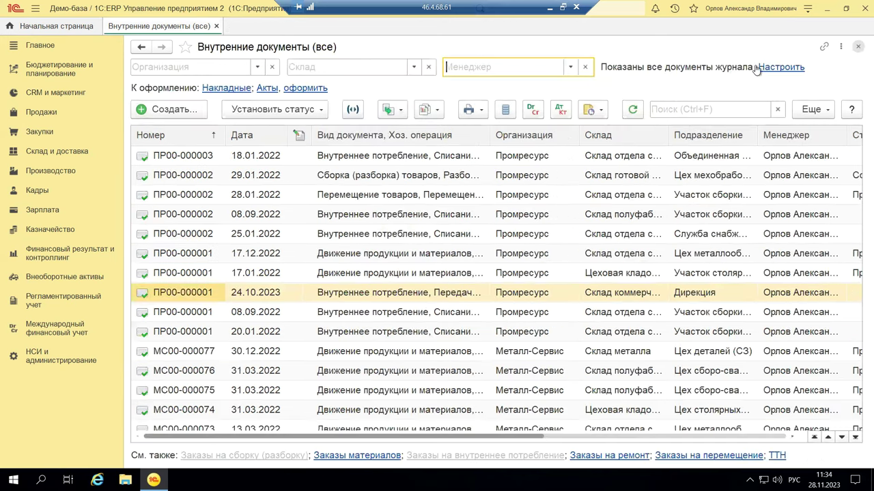
- Open the Маркировка товаров list from the warehouse and delivery section, review it and close it
click(39, 155)
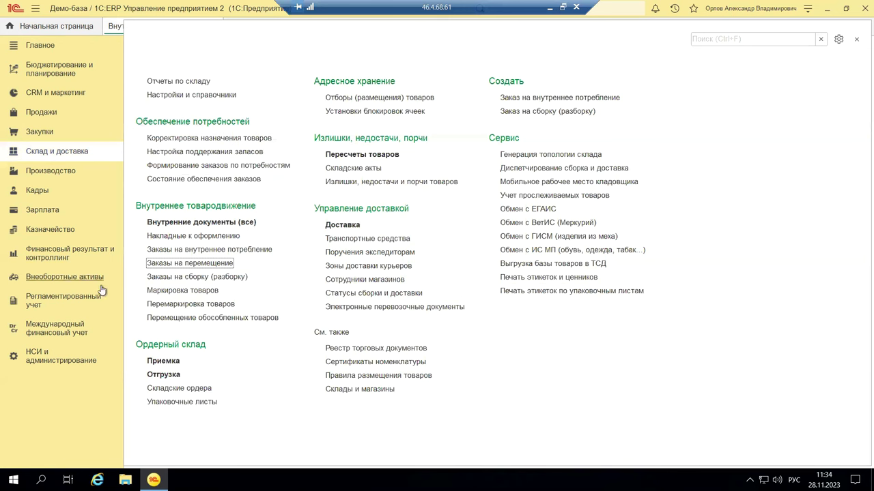
click(172, 295)
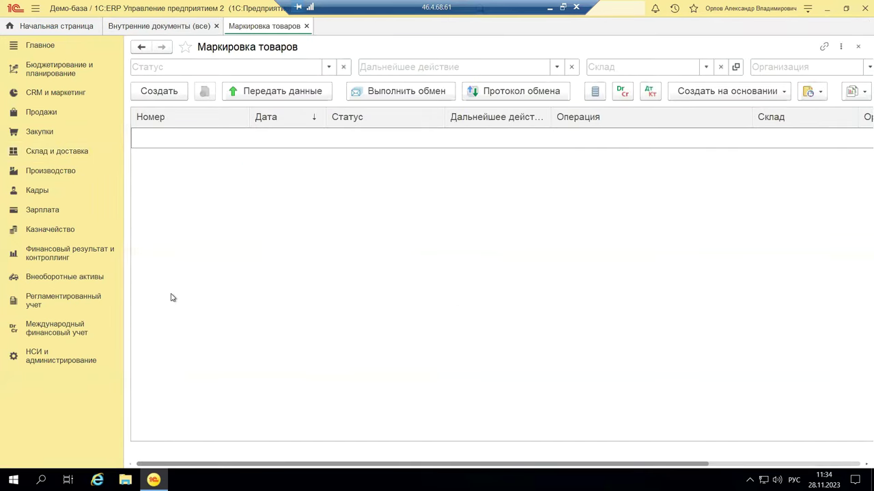
click(858, 47)
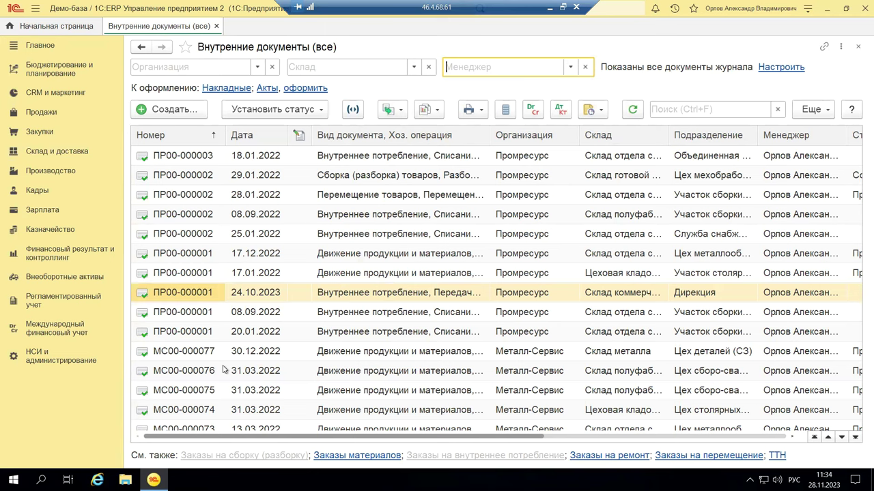
- Open and review the Перемаркировка товаров list, then close it together with the internal documents journal
click(54, 155)
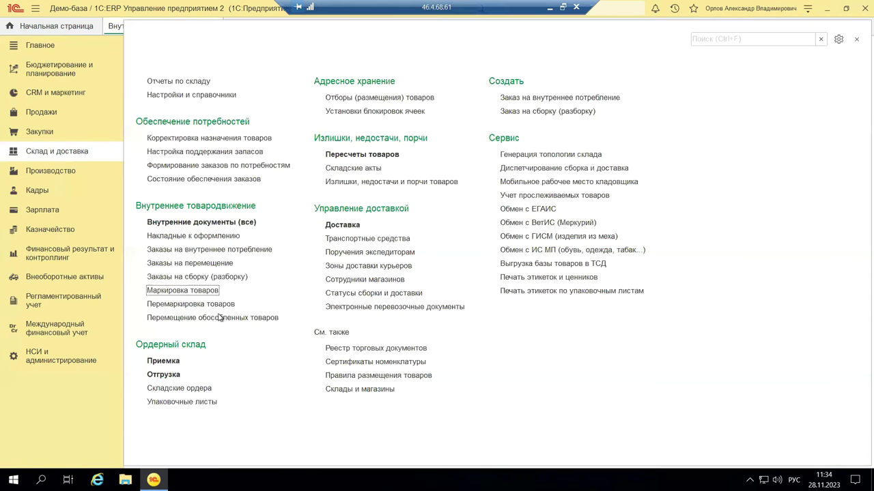
click(172, 304)
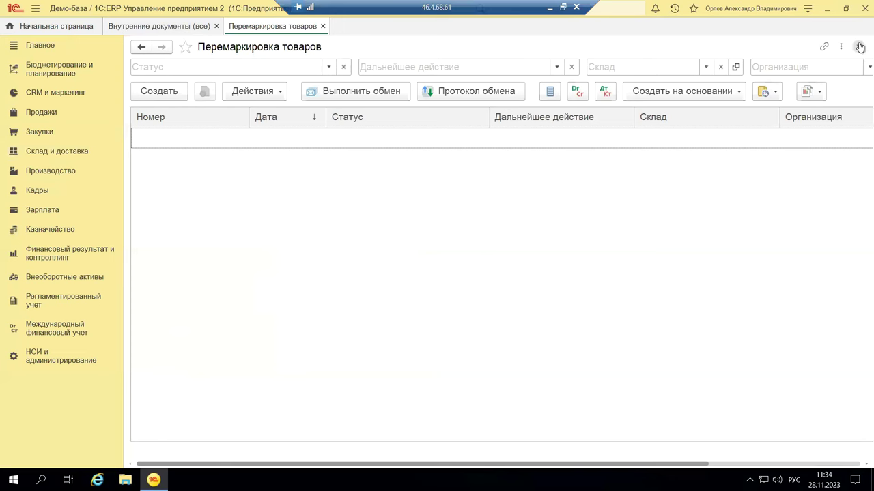
click(858, 46)
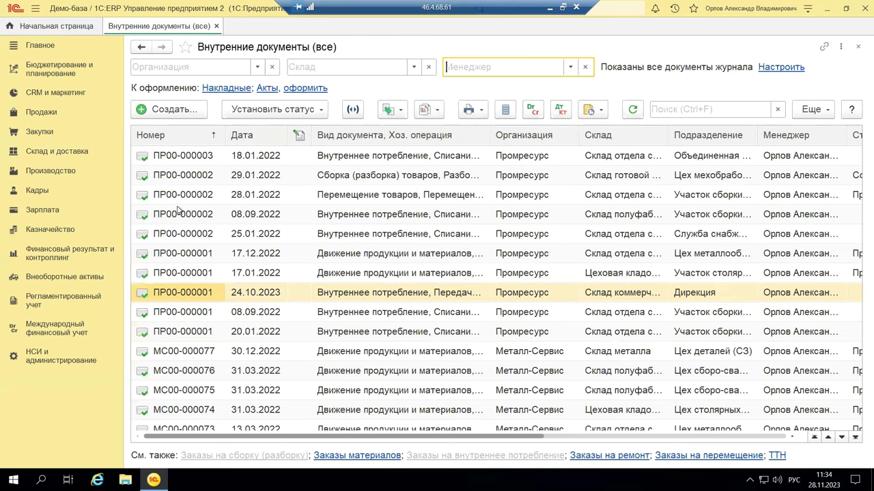
click(857, 49)
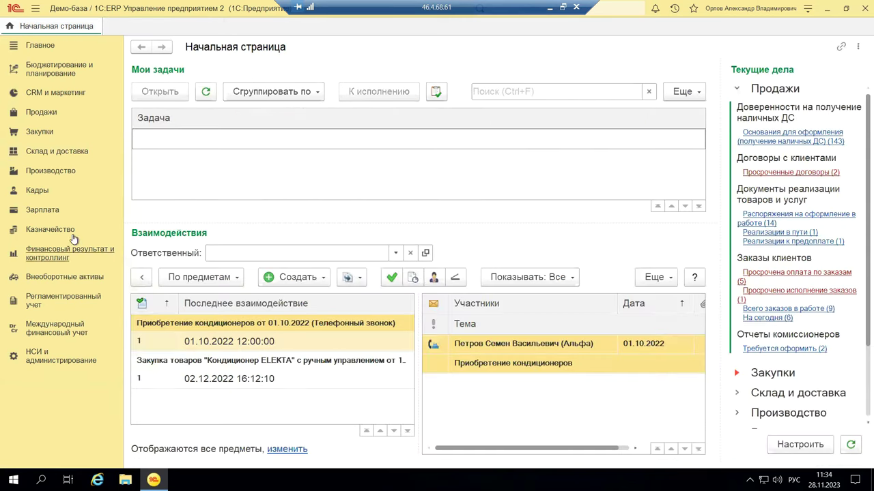
- Open the Доставка workspace, show Задания на перевозку and open the transport task dated 25.10.2023
click(43, 153)
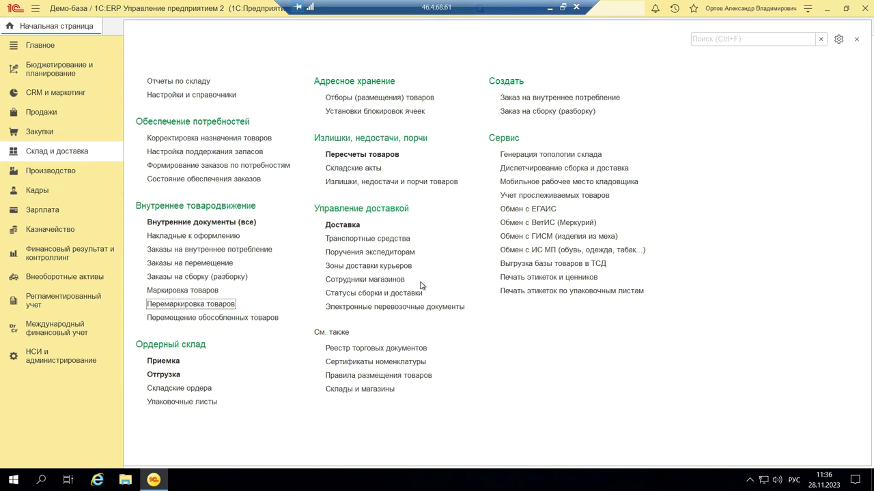
mouse_move(321, 226)
click(334, 226)
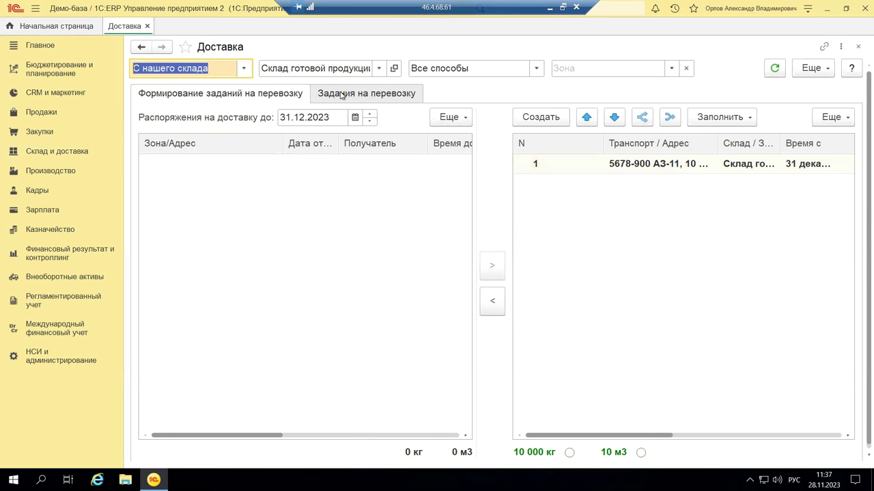
click(375, 95)
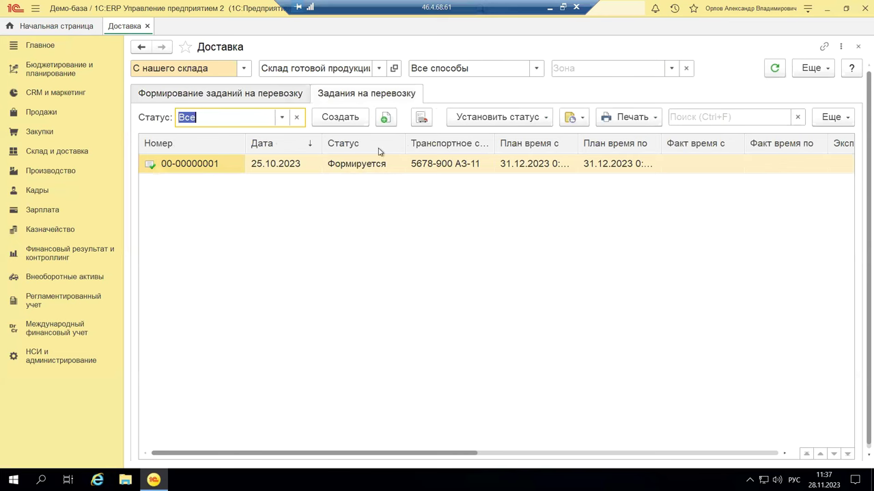
double_click(403, 168)
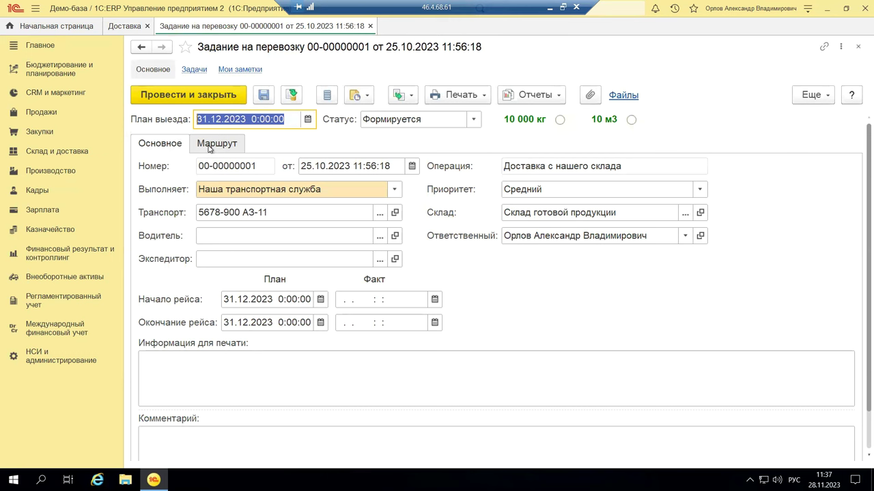
- View the transport task's Выполняет options, keep Наша транспортная служба, and bring up its route
click(394, 189)
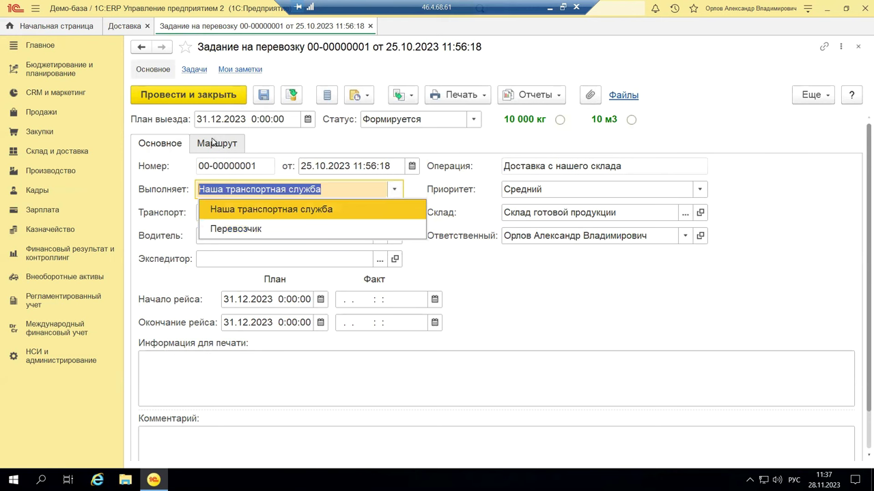
key(Return)
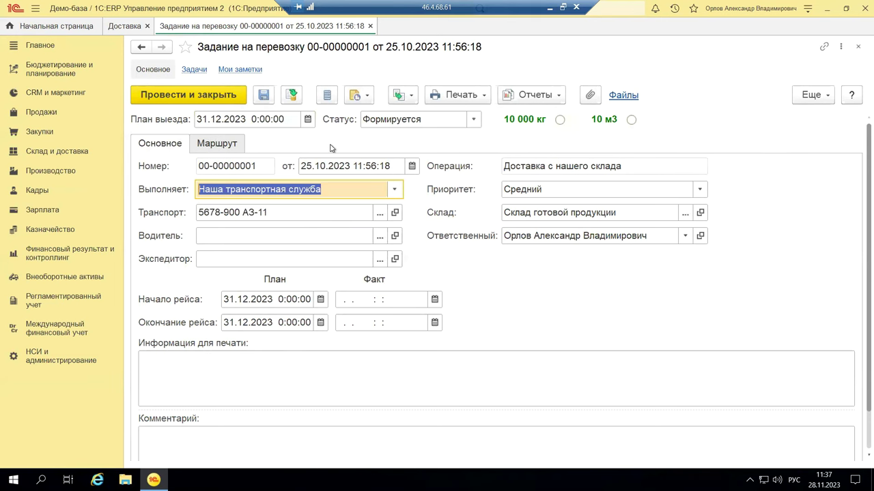
click(221, 145)
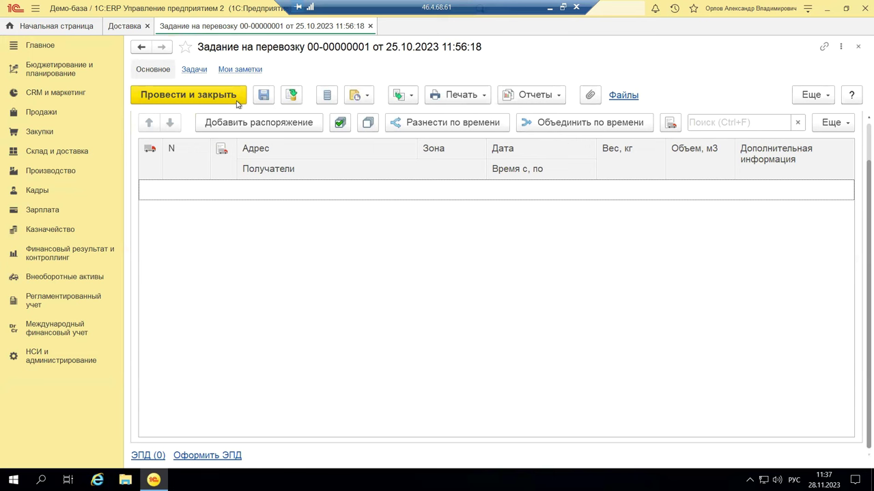
- Close the transport task and view the statuses that can be set for it in the list, without choosing one
click(859, 48)
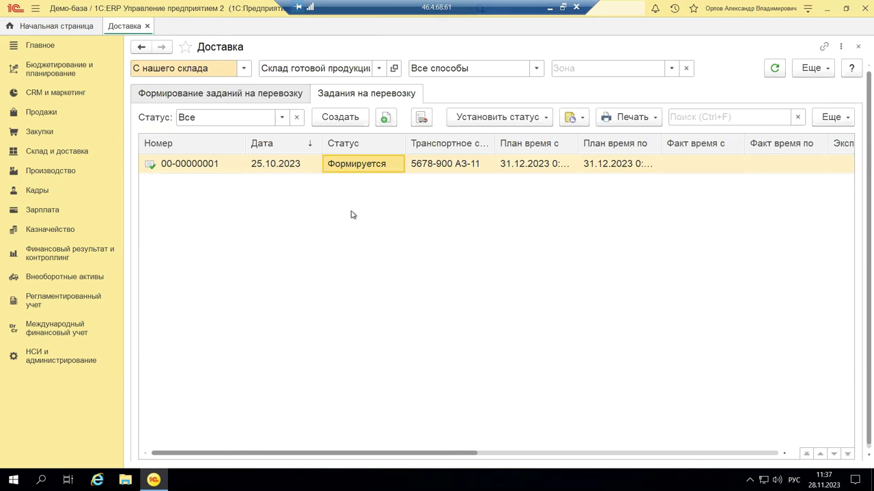
click(548, 120)
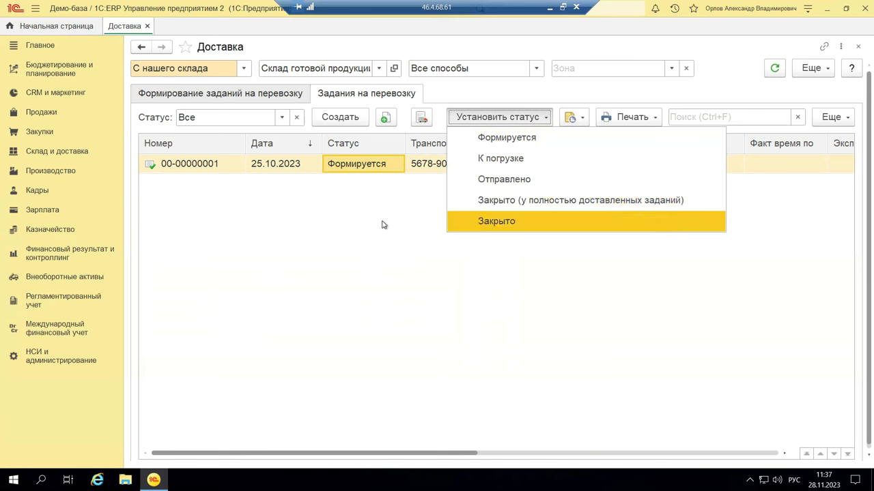
click(808, 231)
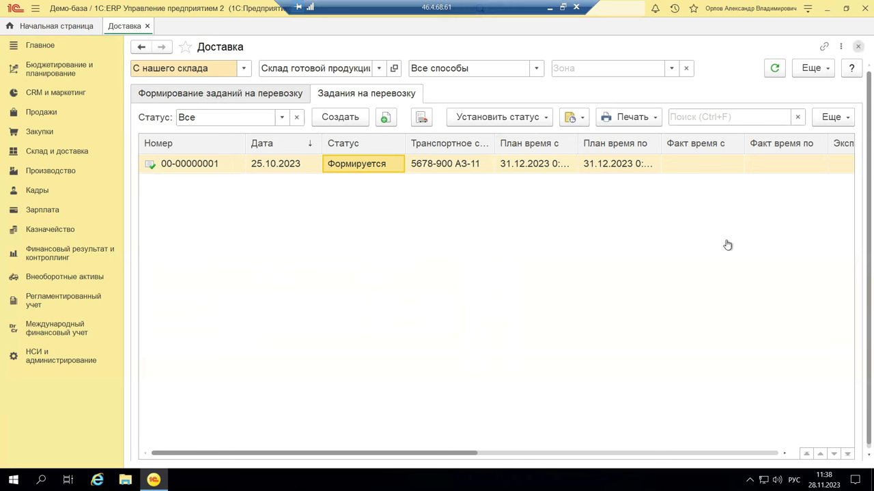
- Switch to the PowerPoint presentation, view its slides up to the one on new warehouse inventory rules, and return to the 1C:ERP remote session
click(549, 9)
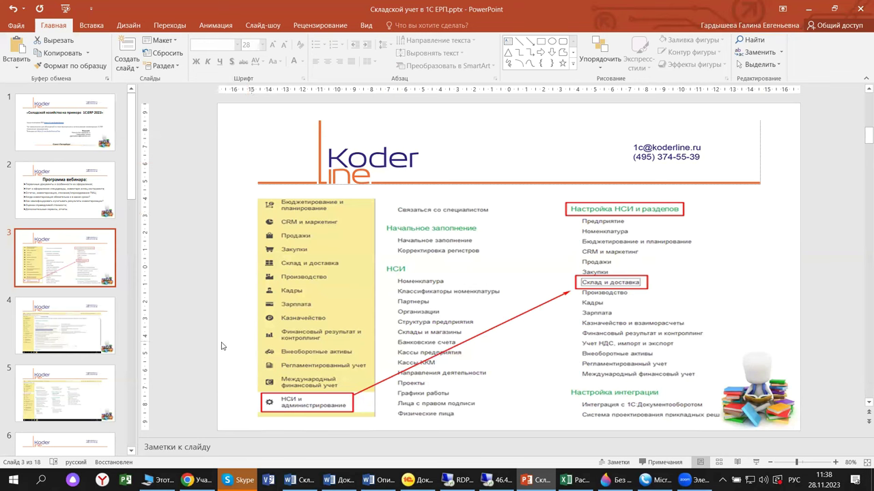
click(45, 330)
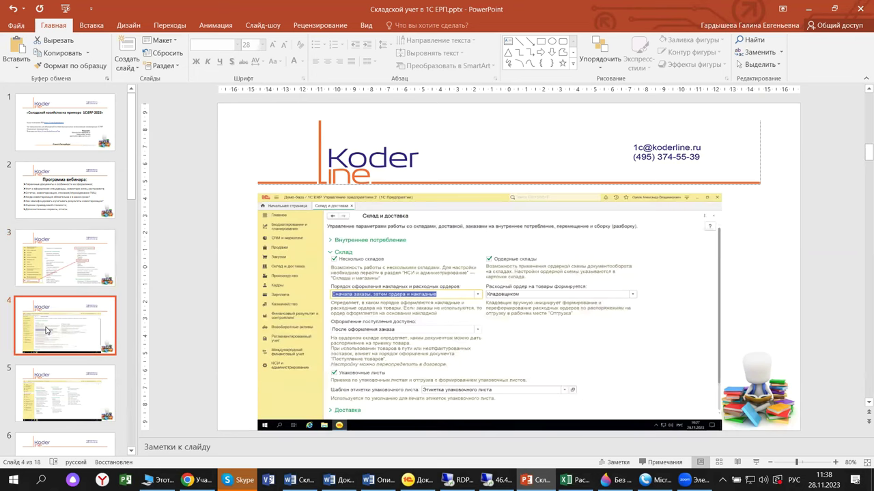
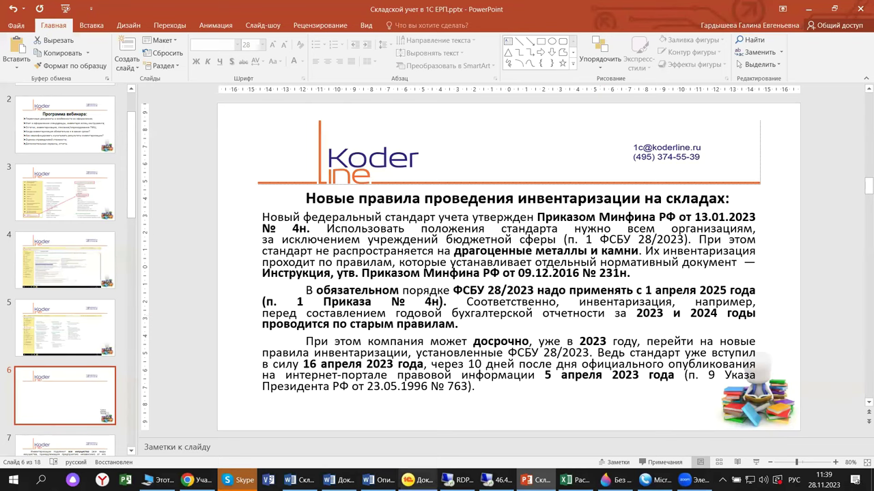
click(498, 480)
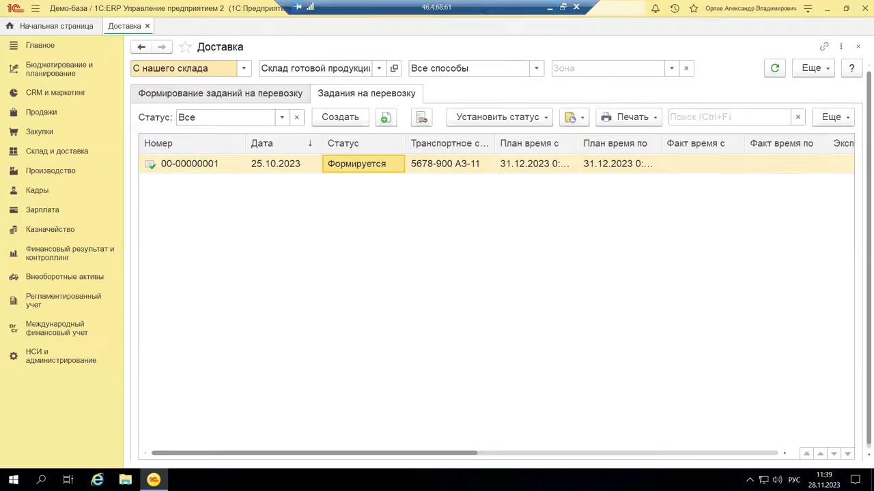
- Close the Доставка workspace and open the Пересчеты товаров list from the warehouse and delivery section
click(859, 47)
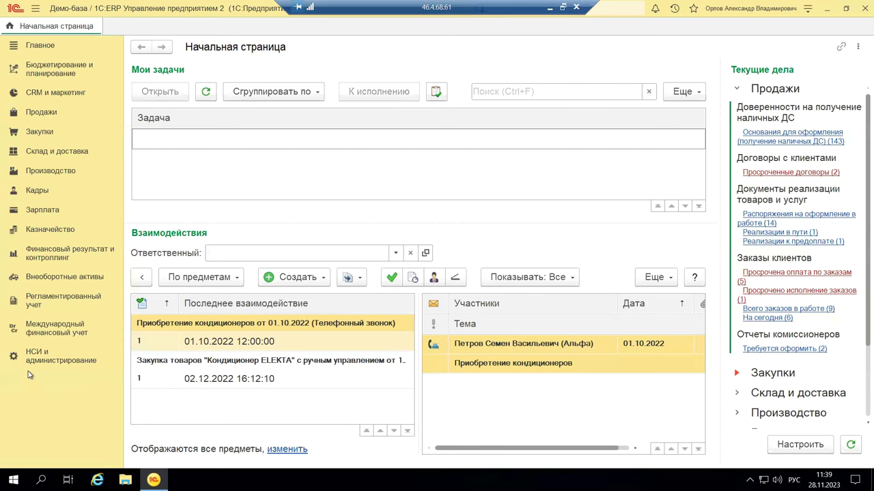
click(58, 151)
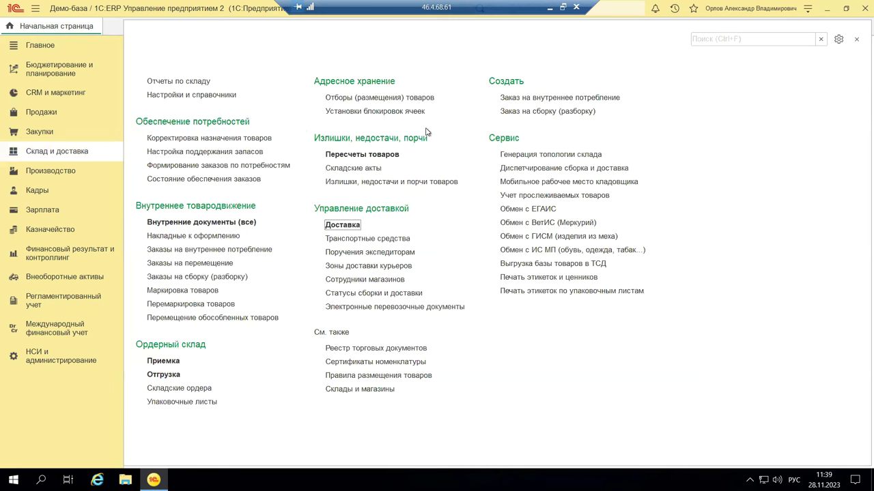
click(364, 156)
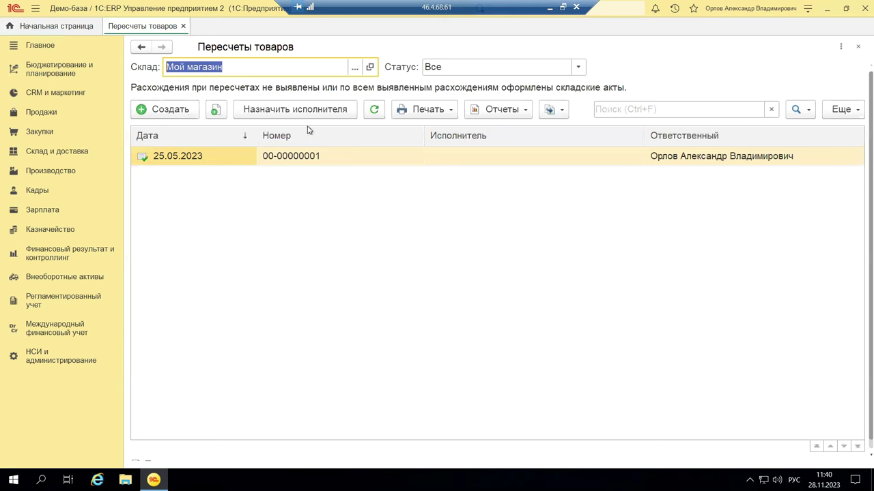
- Start a new Пересчет товаров document and review its main details and its goods table
click(186, 114)
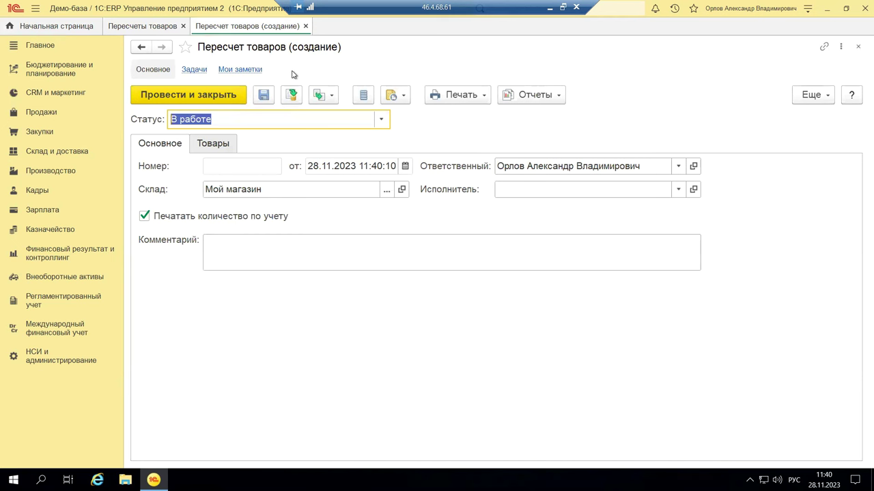
click(203, 143)
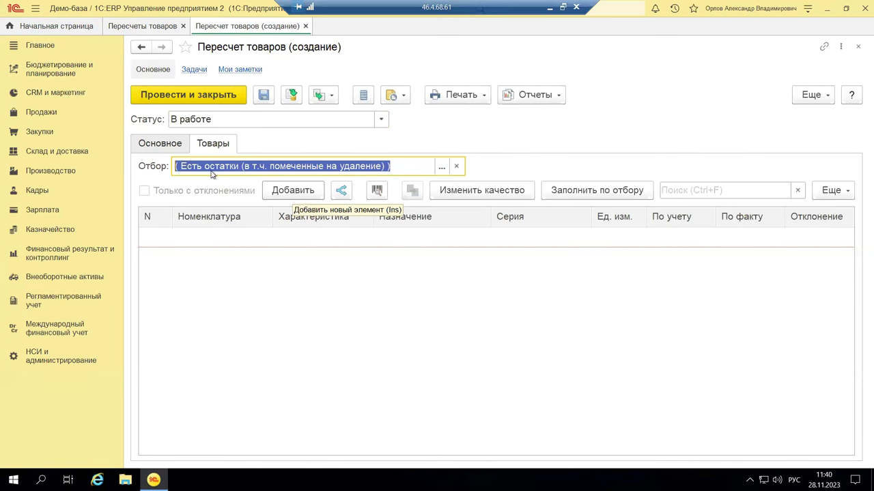
click(160, 144)
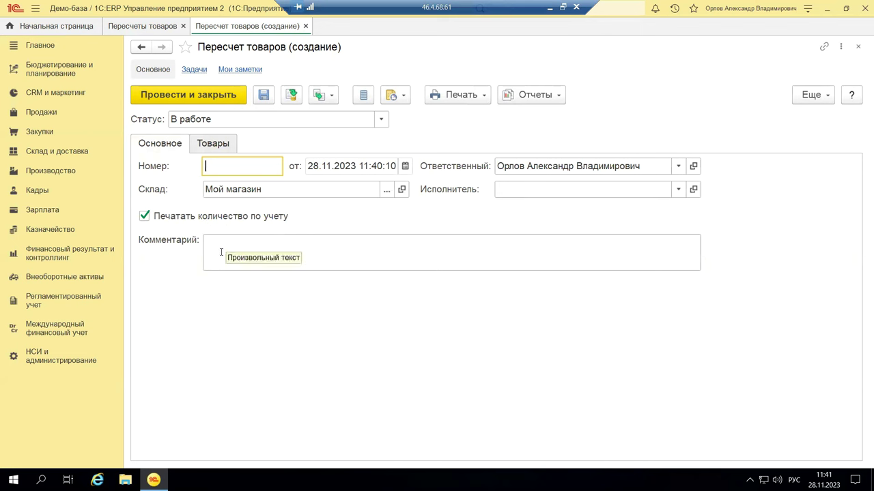
click(213, 144)
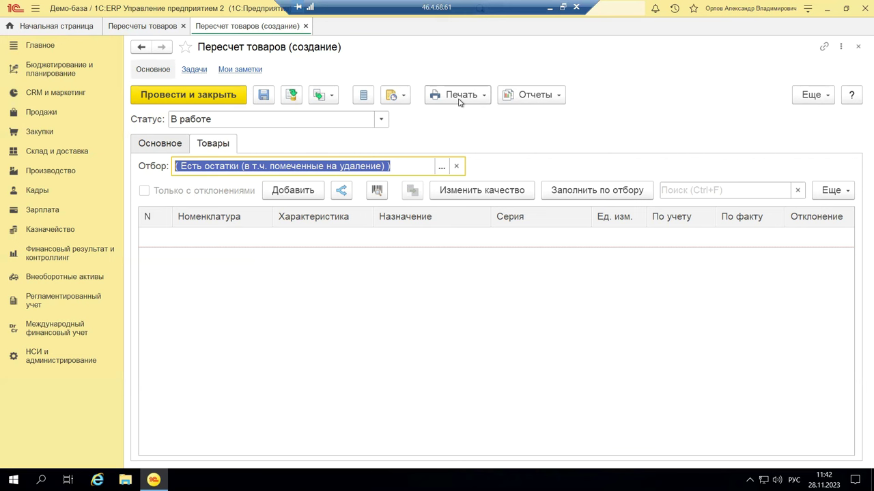
- Try to post the new recount and print its Бланк задания на пересчет товаров, and close the document without saving
click(459, 101)
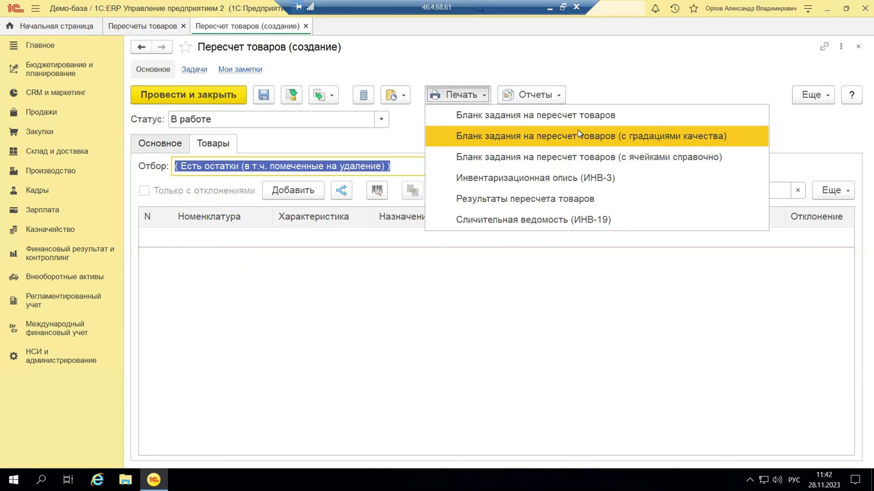
click(464, 116)
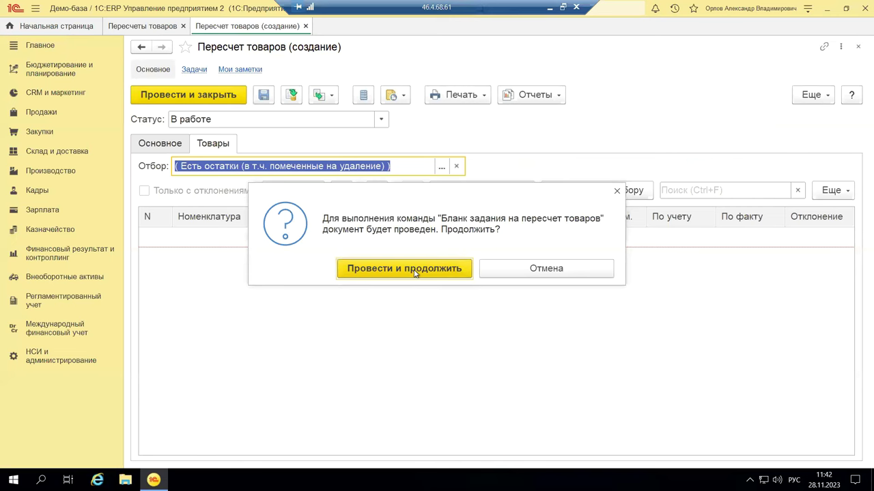
click(468, 276)
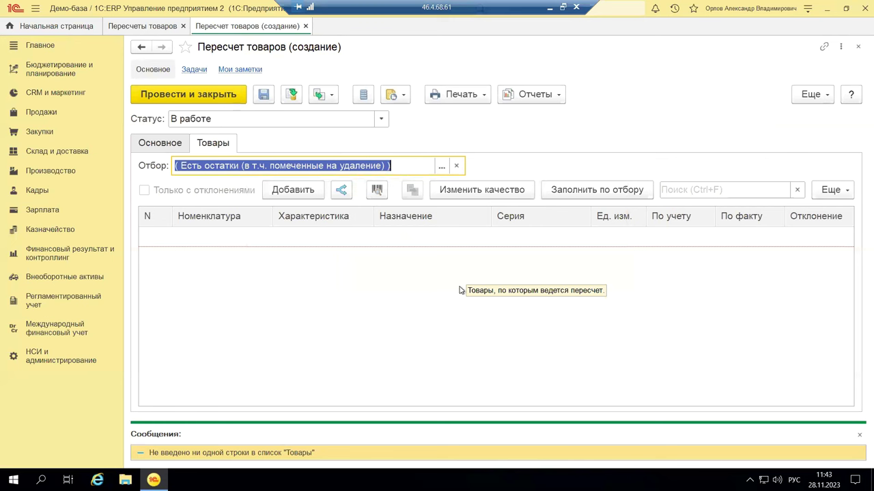
click(198, 243)
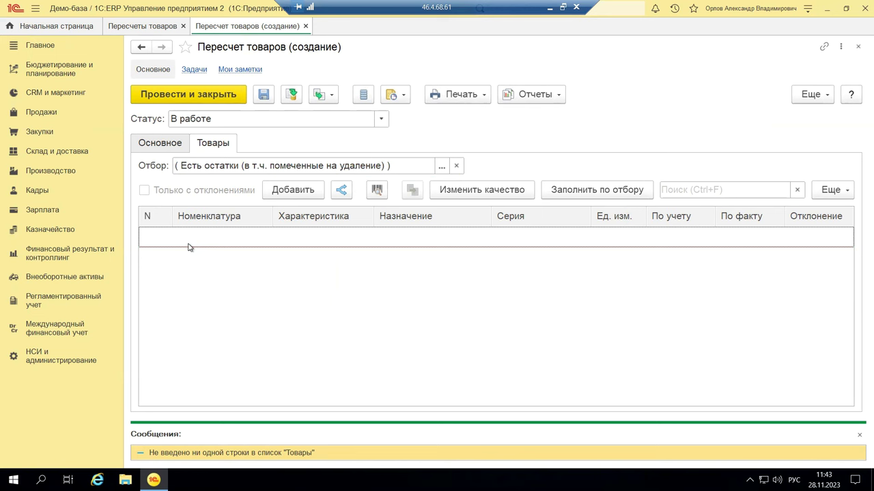
key(Escape)
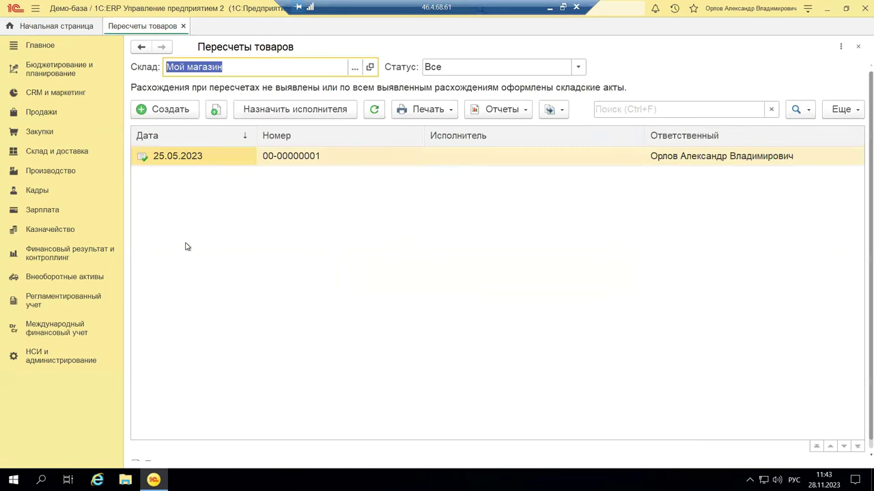
- Open the existing goods recount dated 25.05.2023, review its goods lines and available print forms, and close it
click(306, 160)
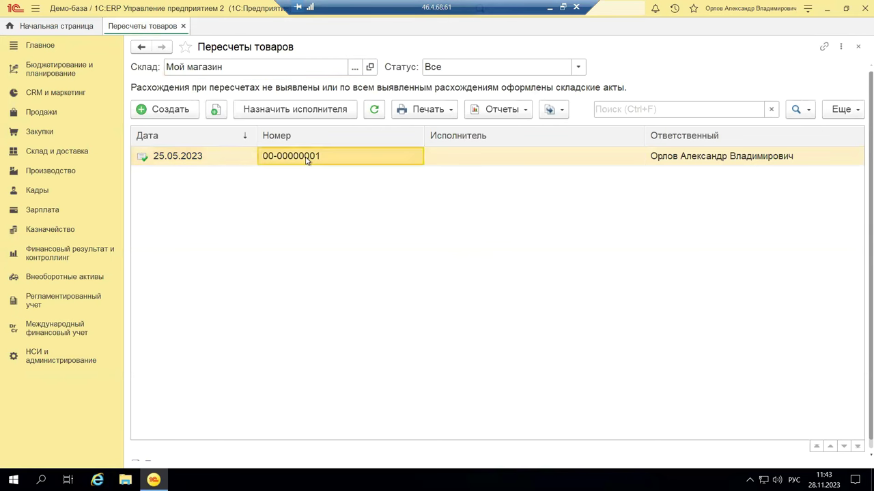
double_click(306, 158)
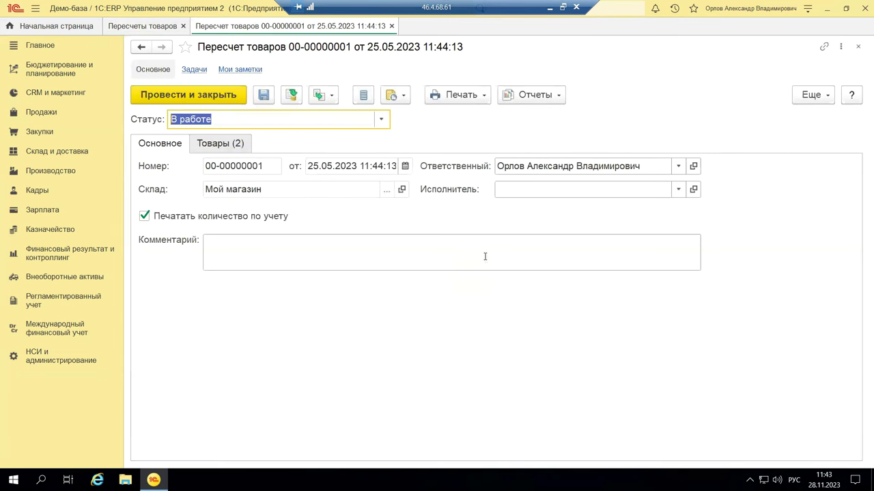
click(213, 145)
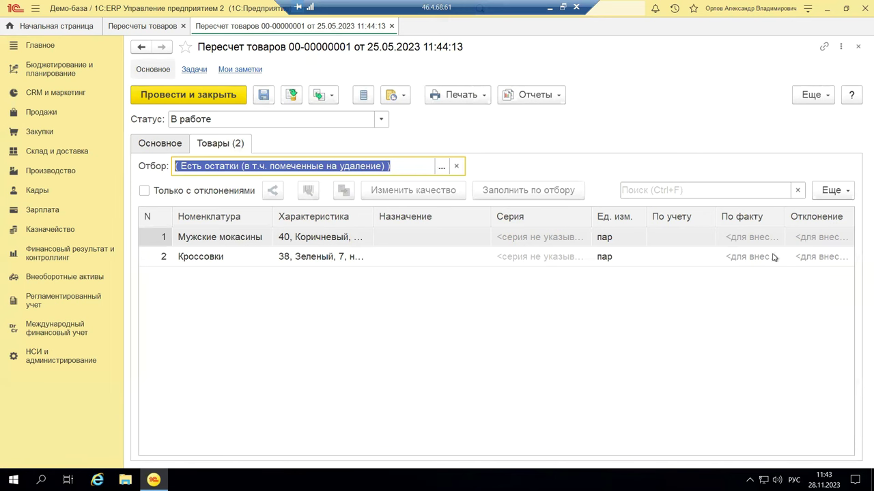
click(163, 236)
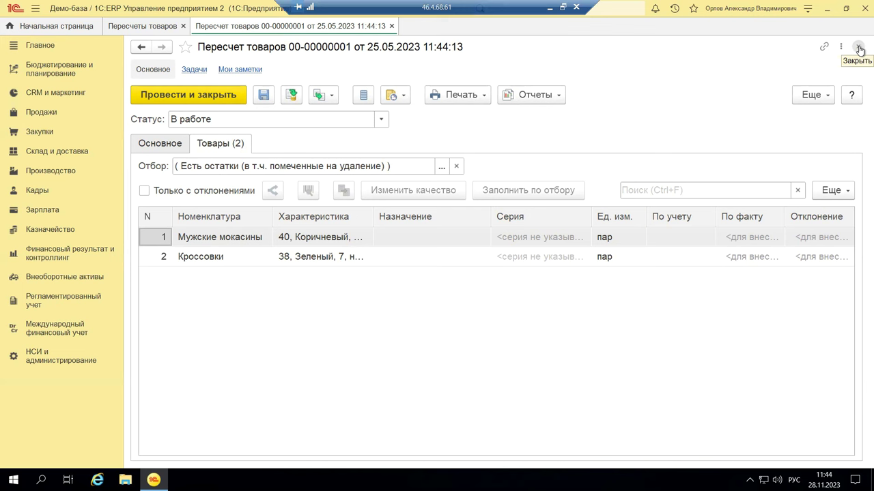
click(467, 97)
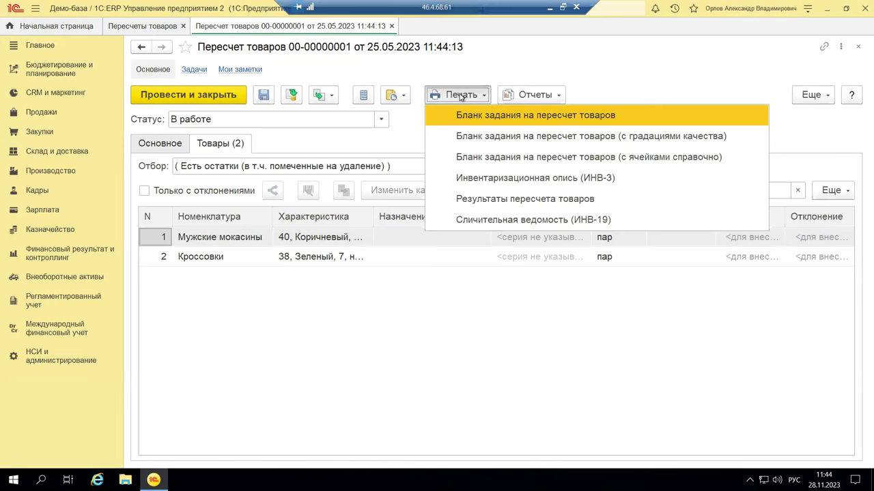
click(859, 48)
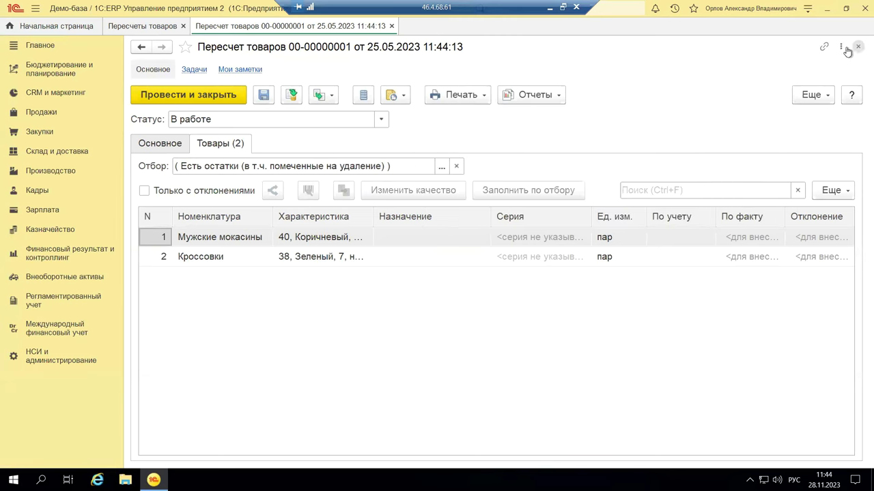
click(860, 48)
- Reopen the 25.05.2023 recount and try to print its Инвентаризационная опись (ИНВ-3) for Андромеда Плюс, closing the print window
double_click(378, 153)
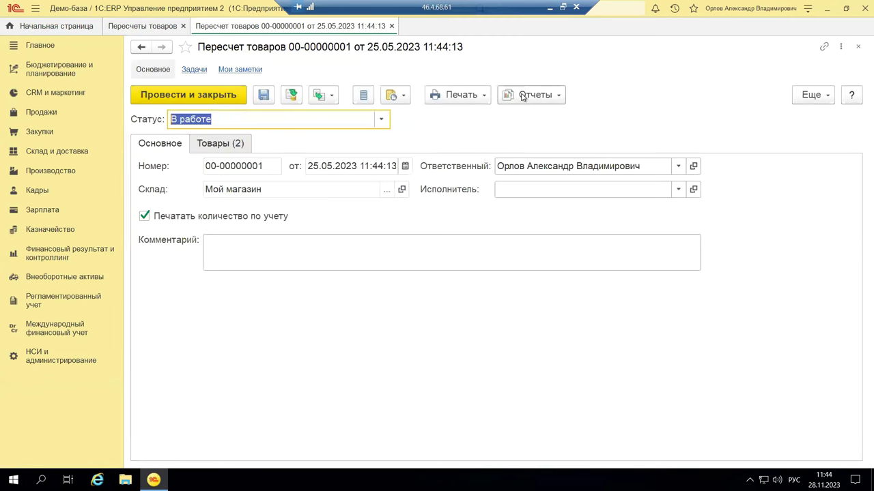
click(471, 95)
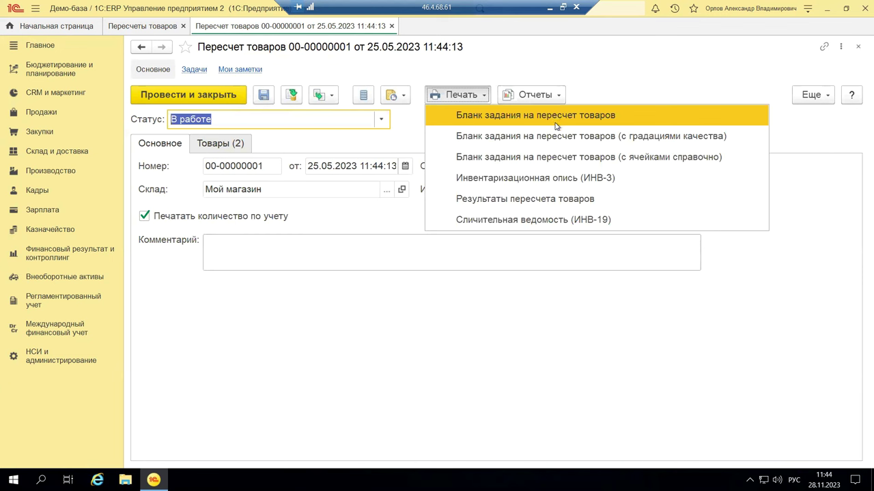
click(538, 179)
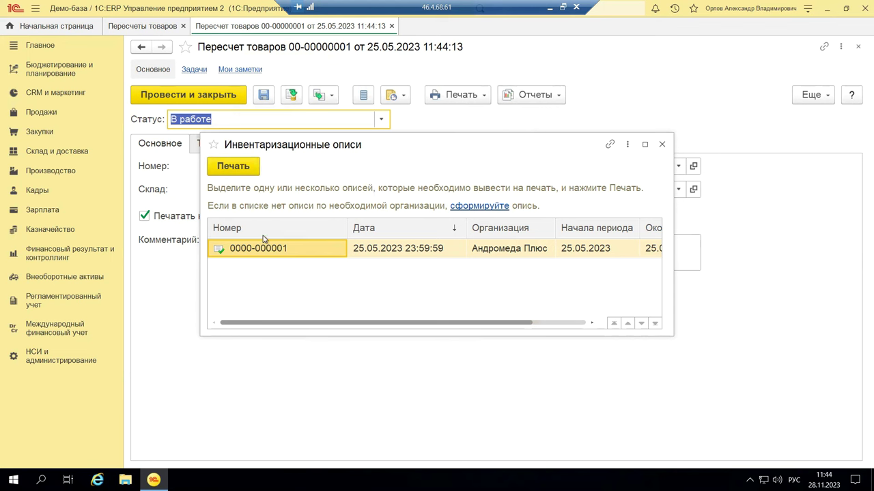
click(239, 171)
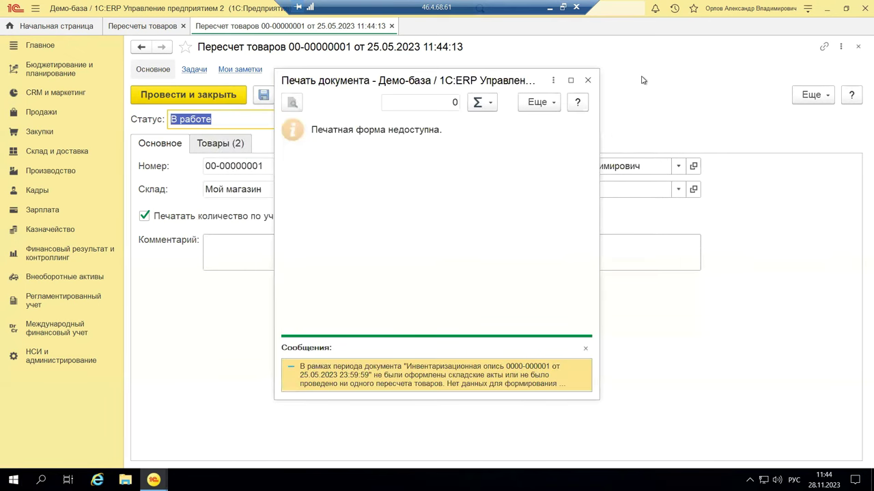
click(587, 80)
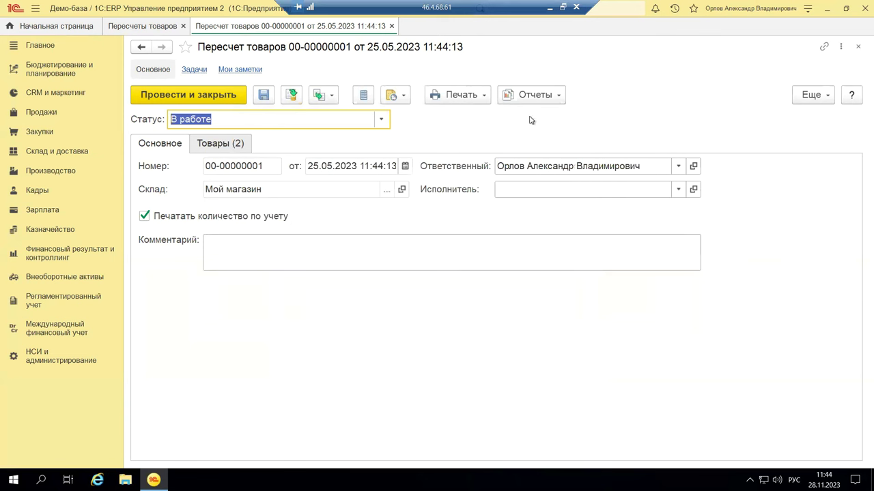
- Try to print Результаты пересчета товаров for the recount, and close both the print form and the document
click(478, 96)
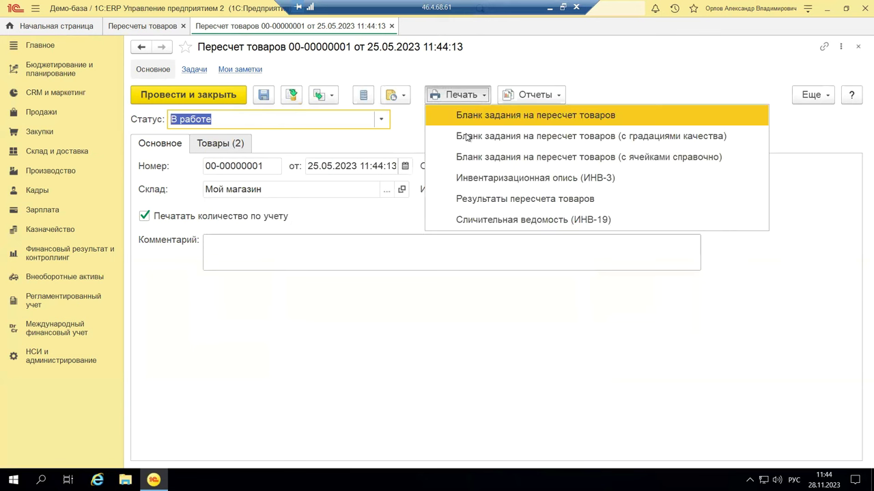
click(483, 201)
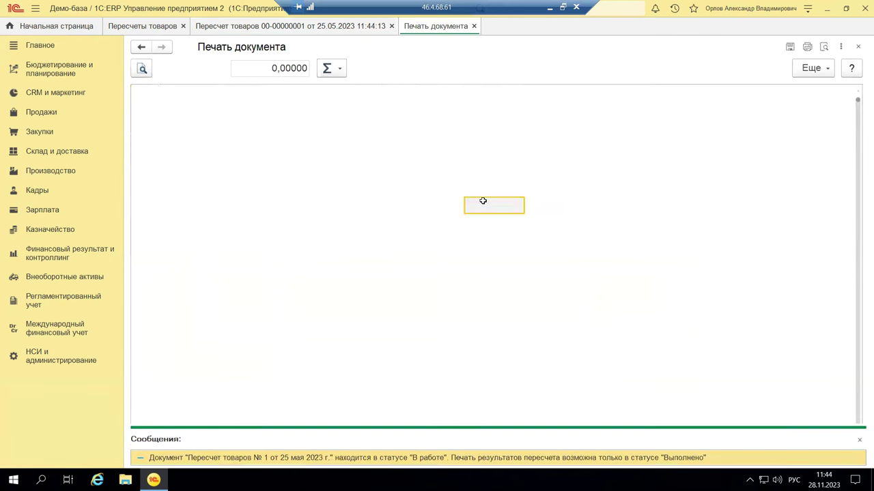
click(858, 47)
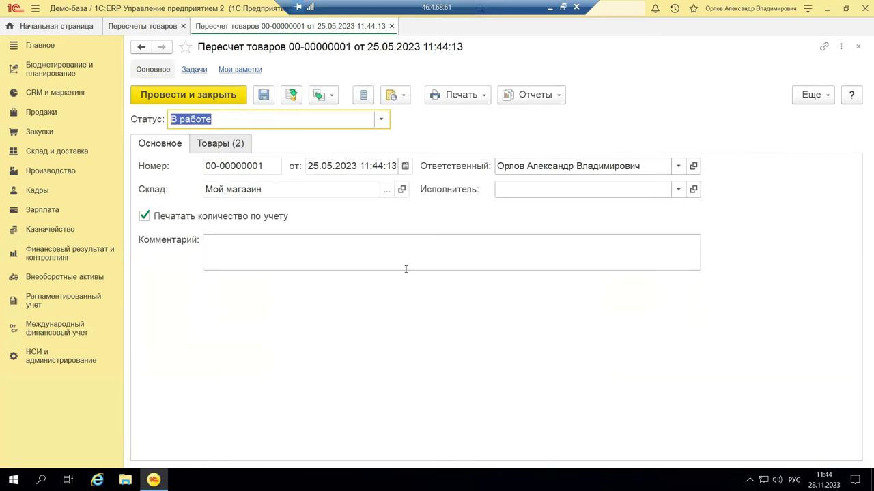
click(858, 46)
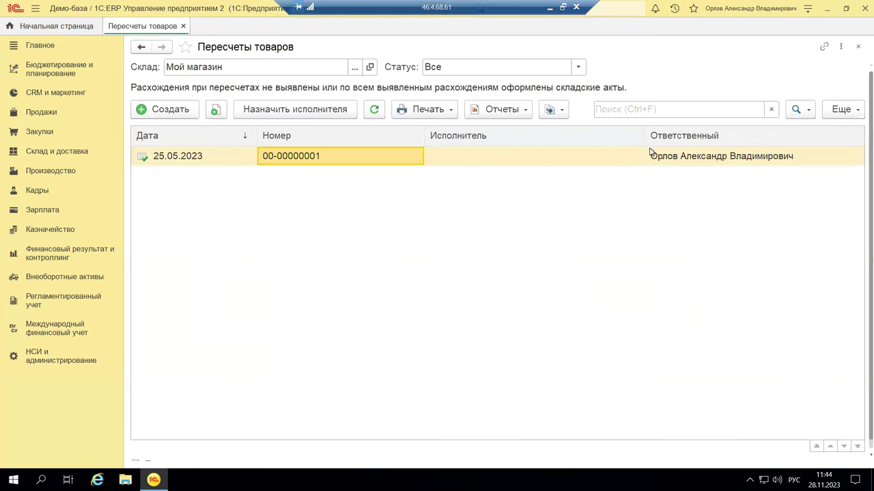
- View the print forms offered in the recounts list, close the list, and show the Склад и доставка section's commands
click(452, 161)
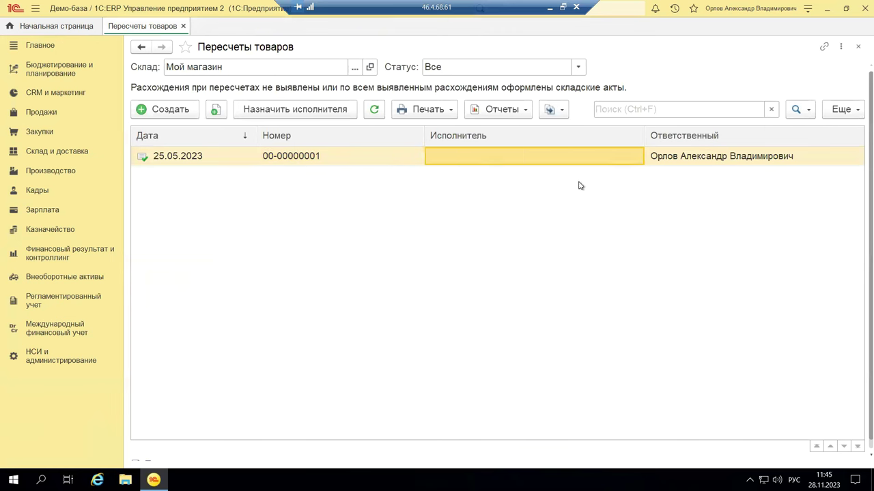
click(436, 117)
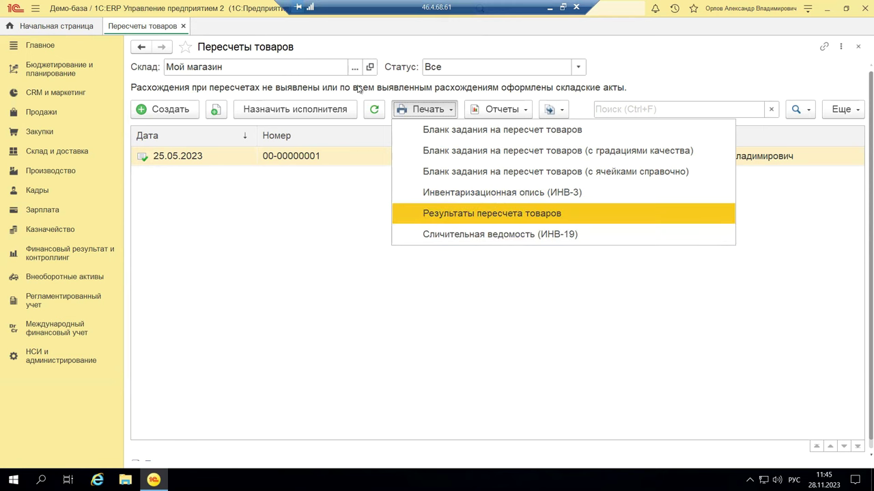
click(859, 51)
click(859, 51)
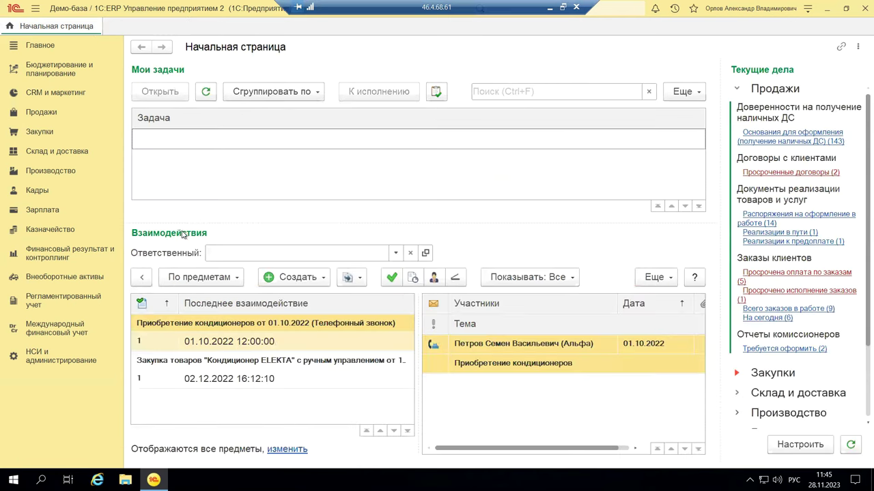
click(39, 154)
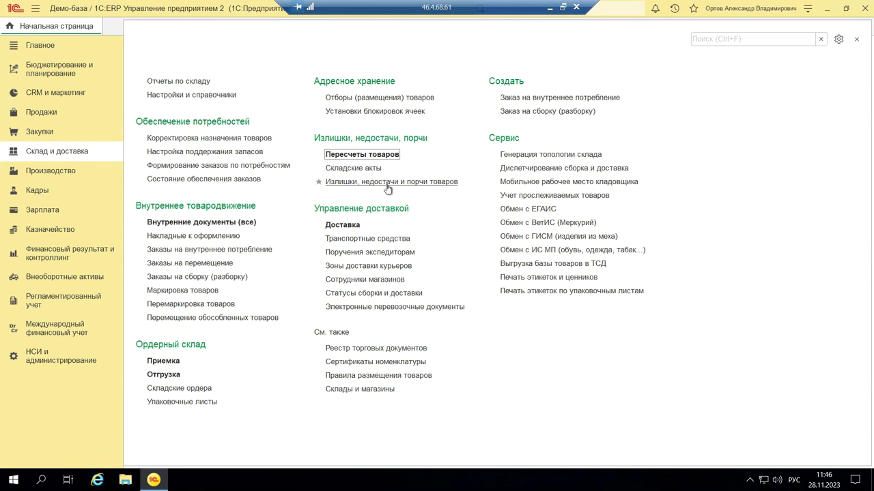
- Open the Излишки, недостачи и порчи товаров list and start a new goods surplus order (Отражение излишков товаров)
click(387, 188)
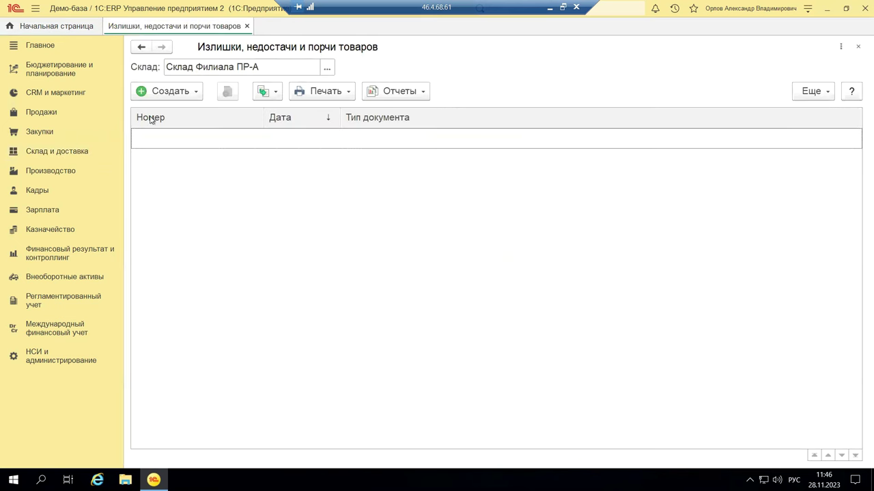
click(196, 93)
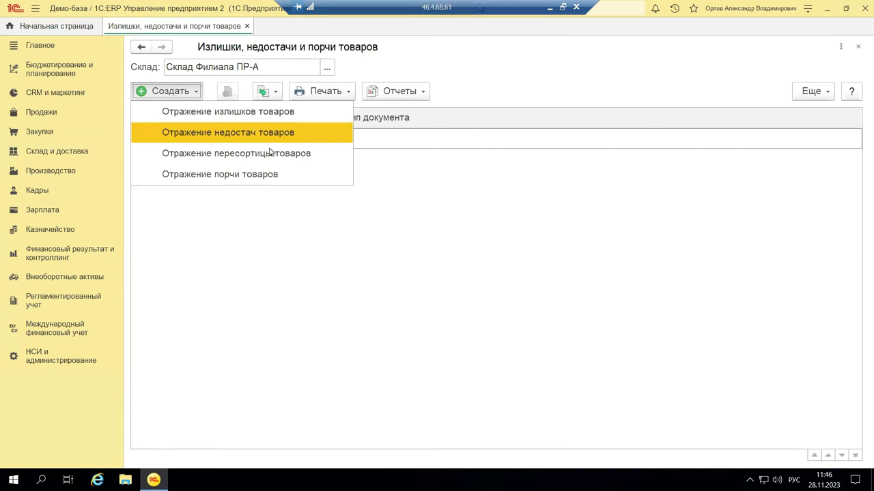
click(266, 118)
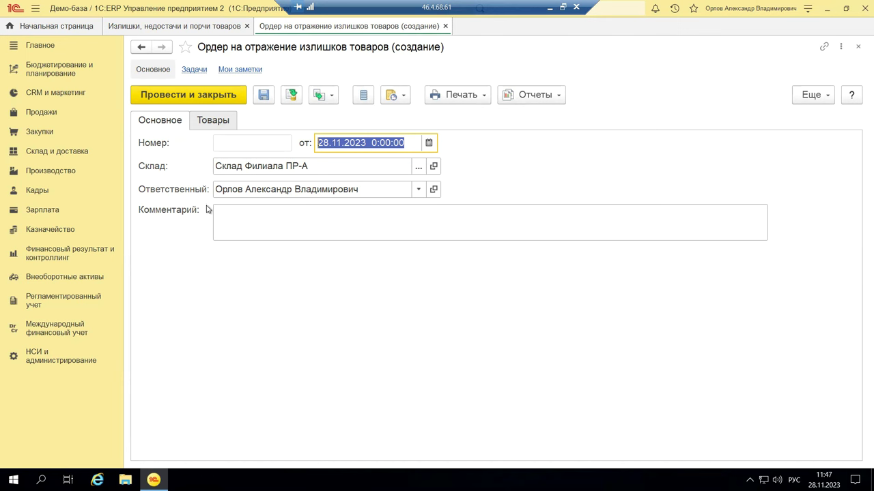
- Add a goods line to the surplus order for Кроссовки with characteristic 38, Зеленый, 7, натуральная кожа and quantity 2
click(221, 122)
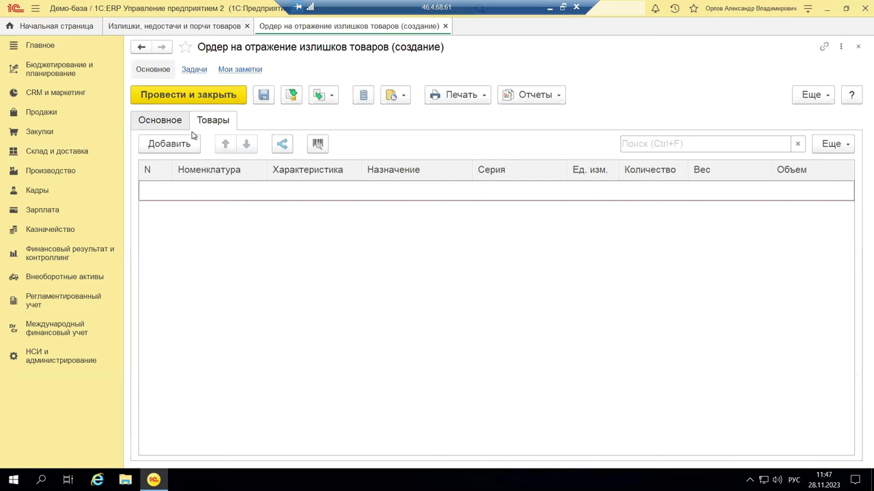
click(174, 147)
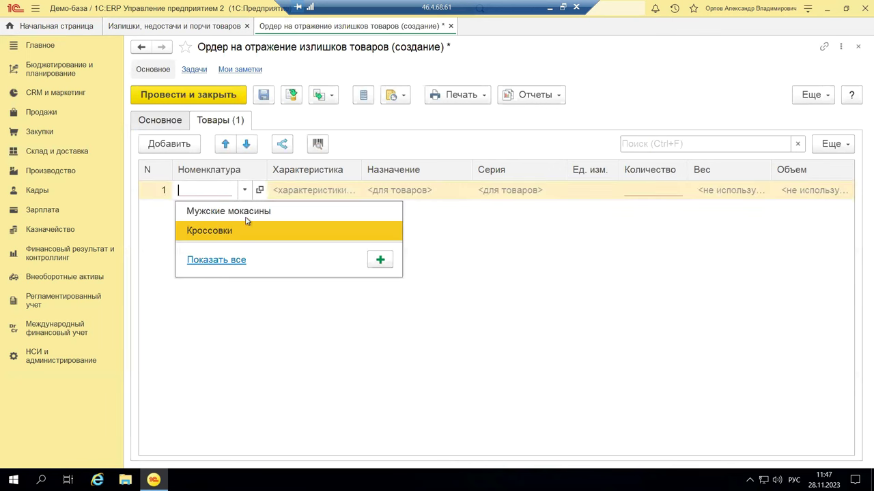
click(214, 232)
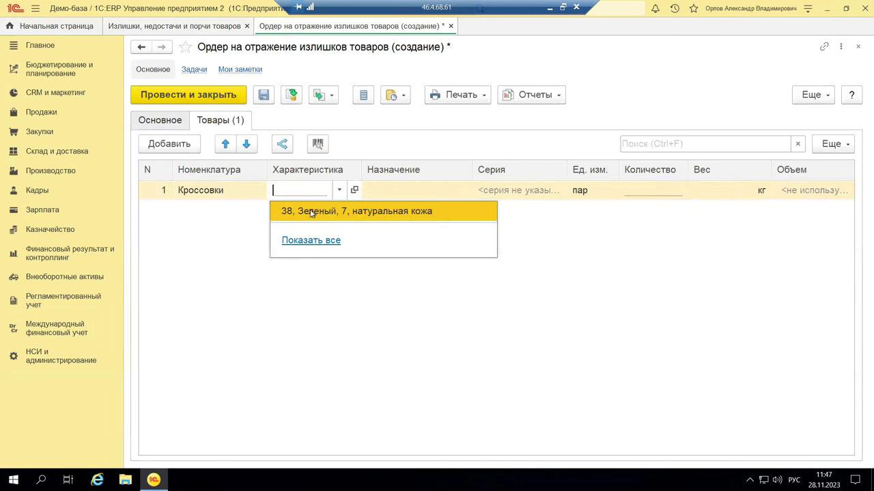
click(339, 209)
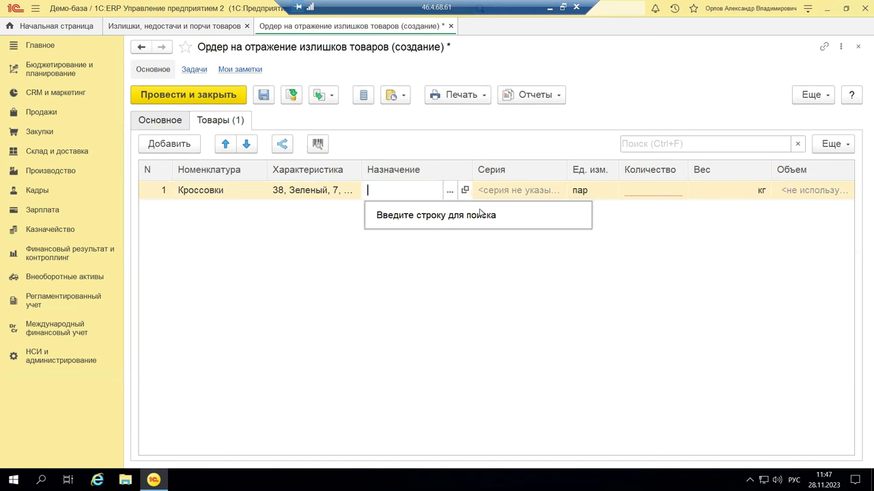
click(669, 192)
text(2)
key(Return)
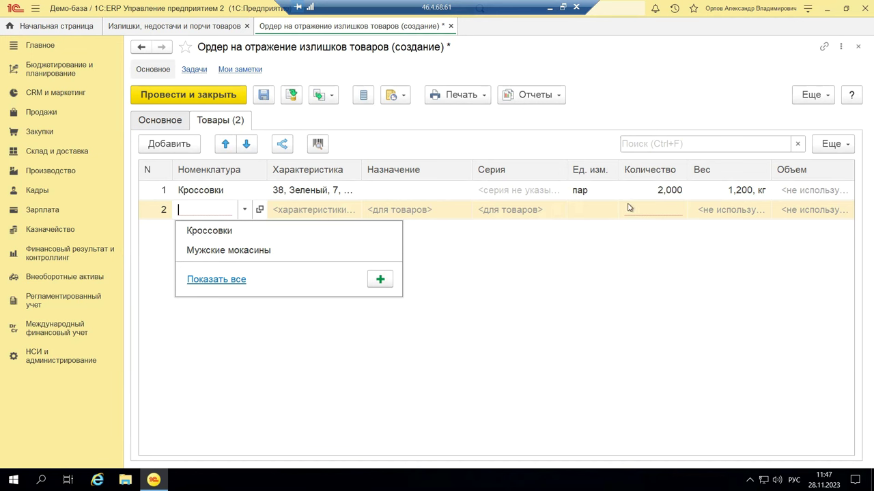
key(Escape)
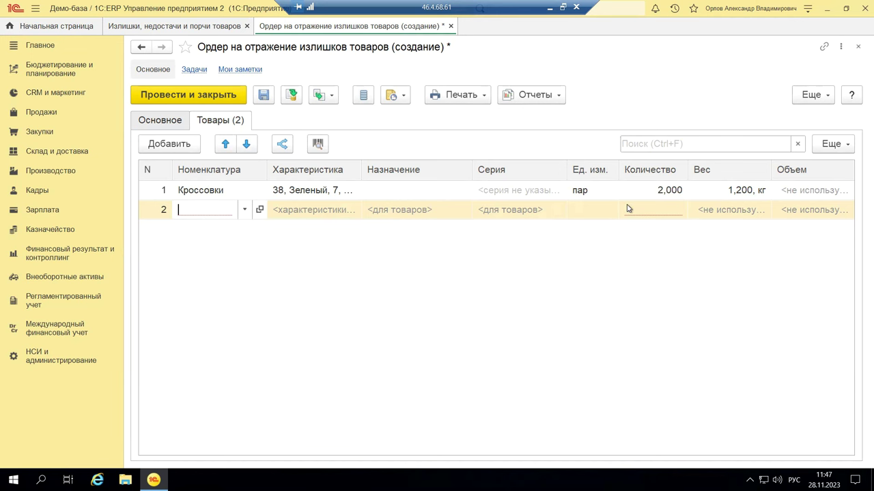
key(Escape)
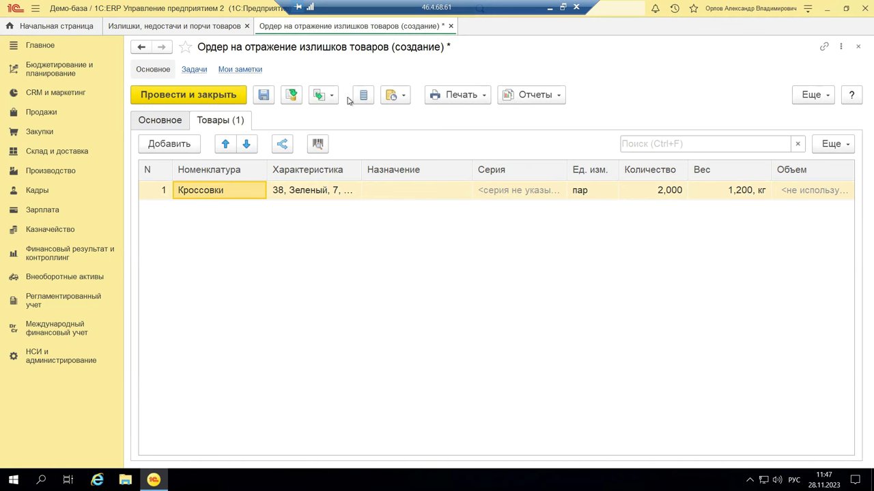
- View the print forms available for the surplus order and close the order without saving it
click(484, 97)
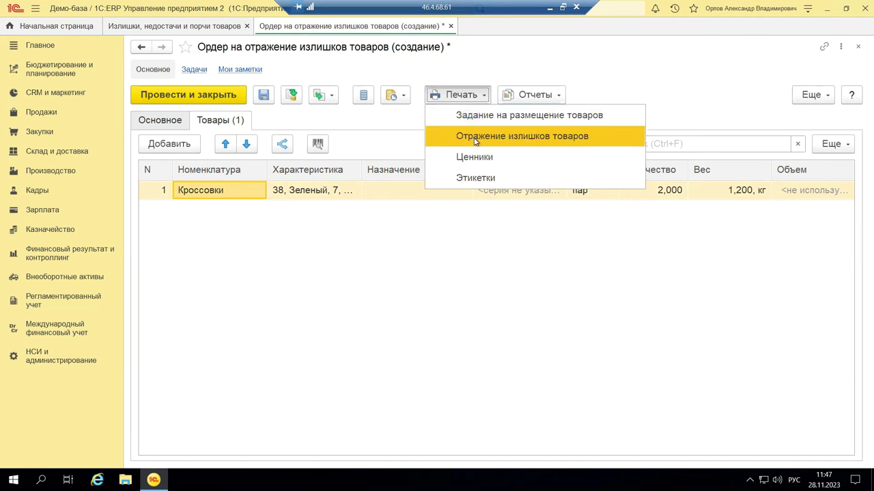
click(323, 241)
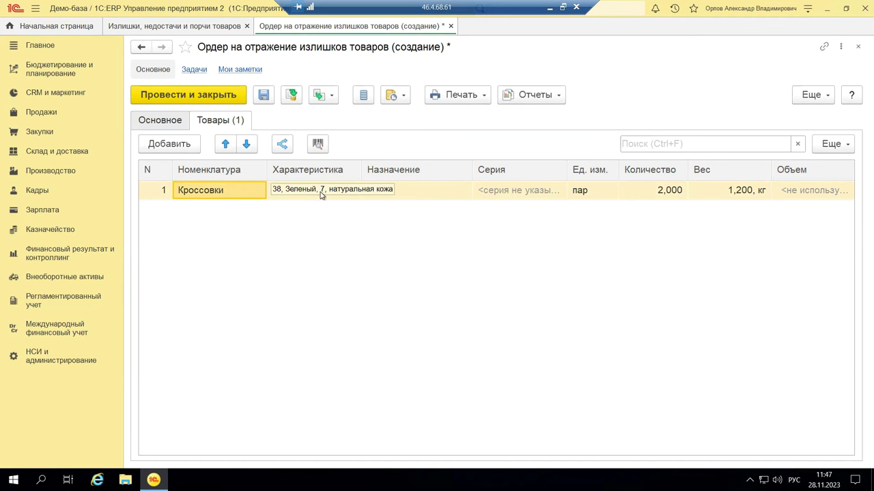
click(859, 47)
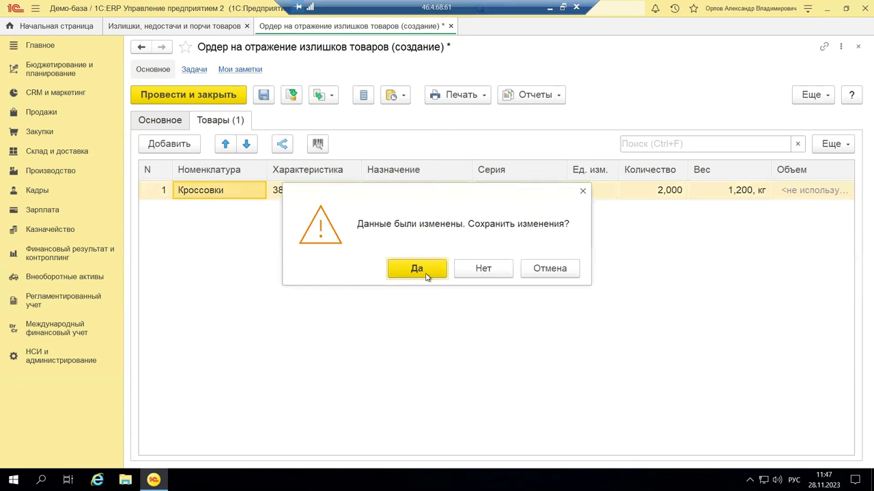
click(502, 270)
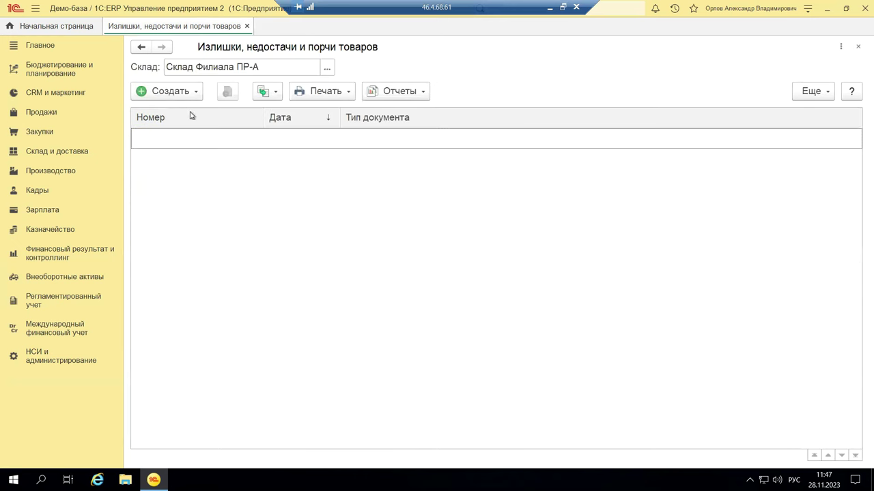
- Start a goods shortage order (Отражение недостач товаров) with a line for Кроссовки, characteristic 38, Зеленый, 7, натуральная кожа, quantity 1
click(165, 94)
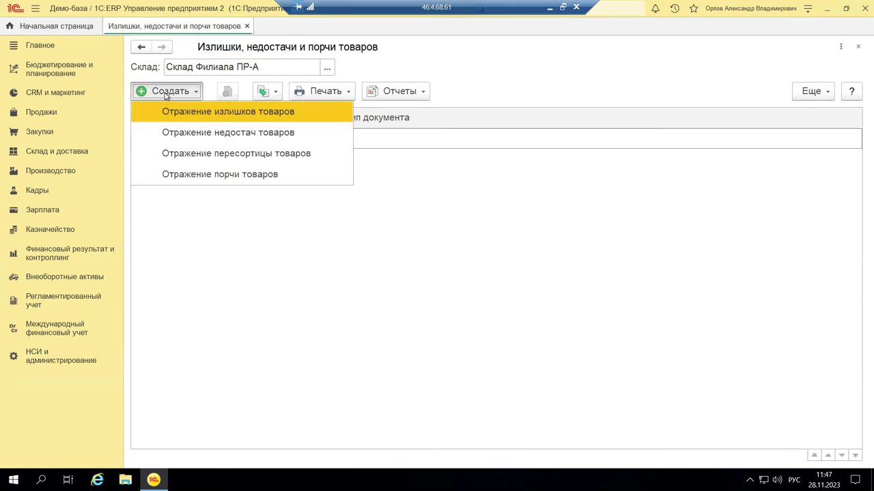
click(190, 134)
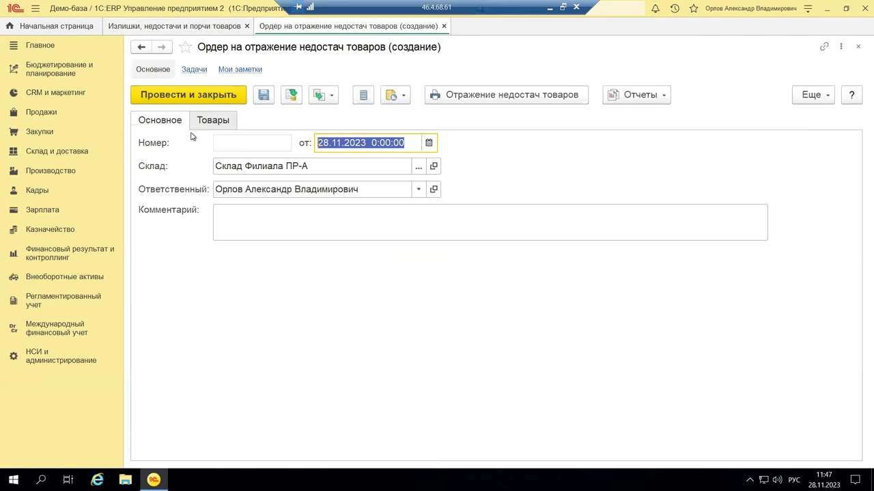
click(211, 120)
click(170, 144)
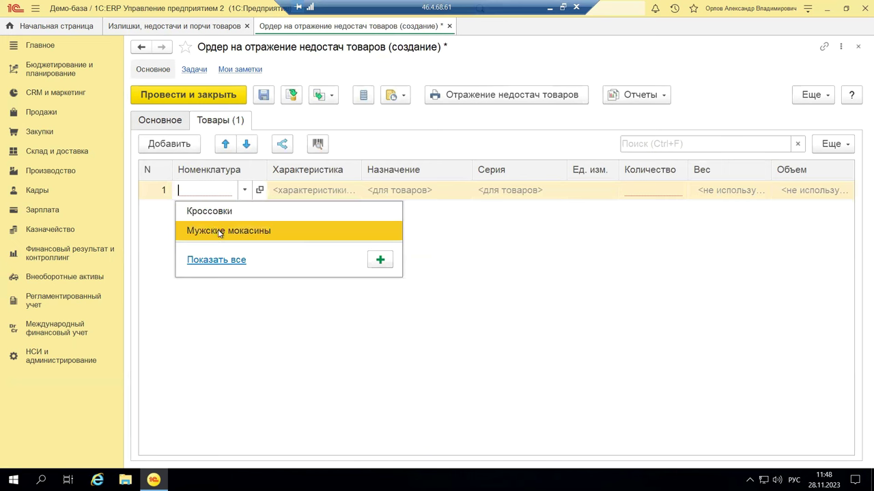
click(207, 211)
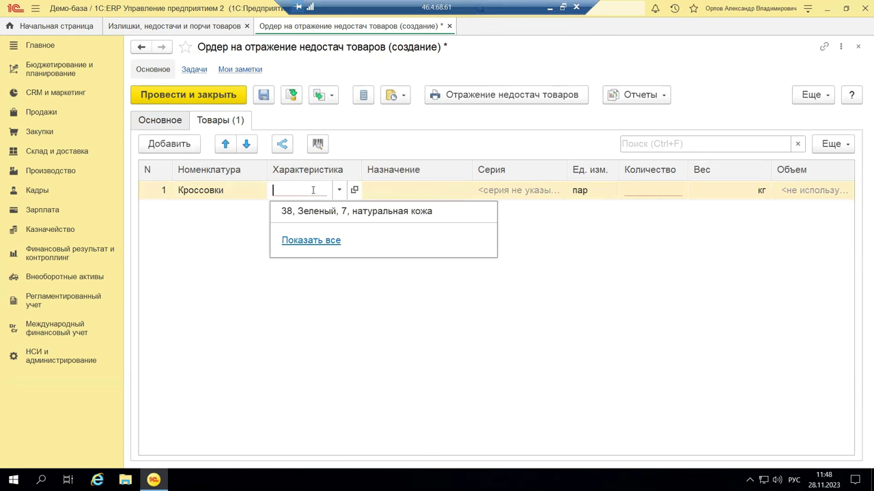
click(342, 212)
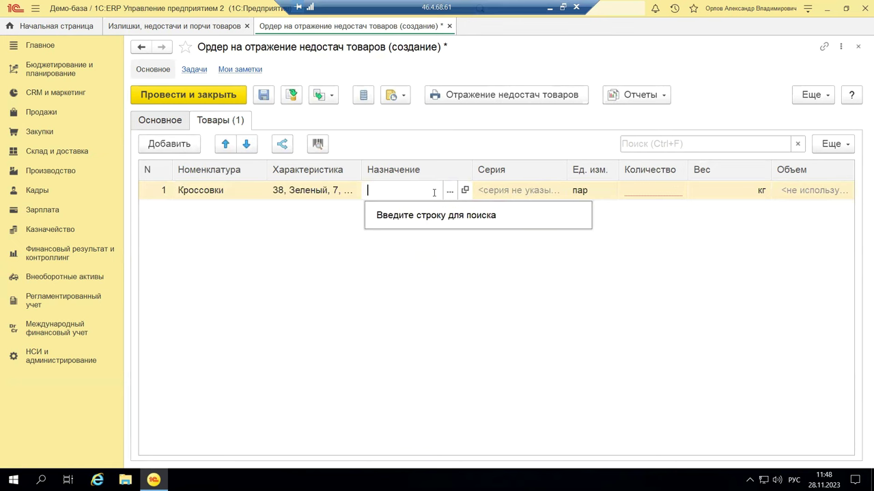
click(667, 192)
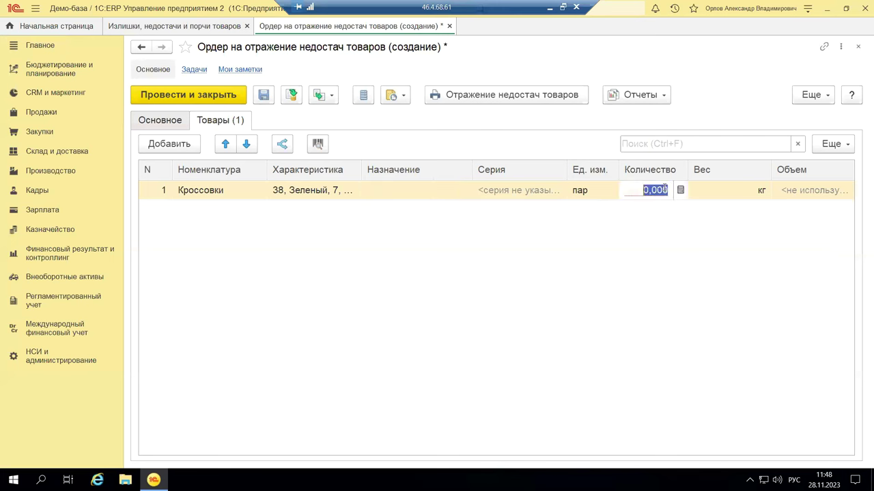
text(1)
key(Return)
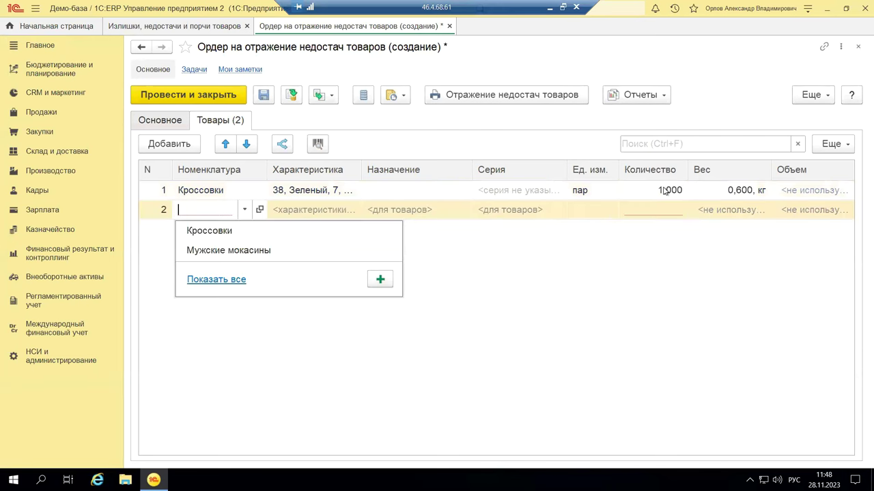
key(Escape)
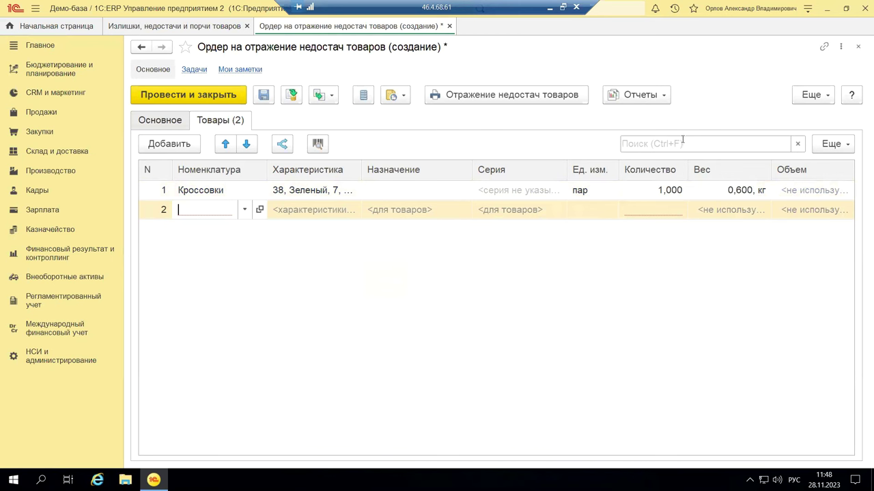
key(Escape)
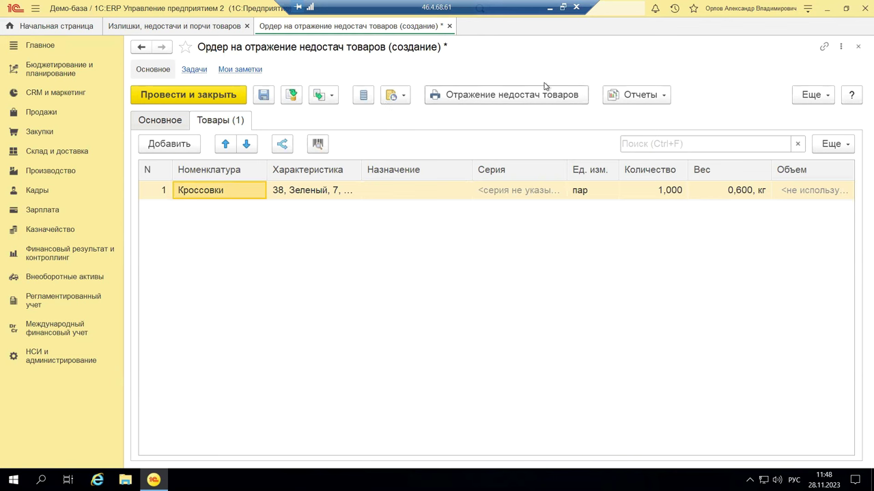
- Close the shortage order without saving it and close the surpluses, shortages and damages list
click(857, 47)
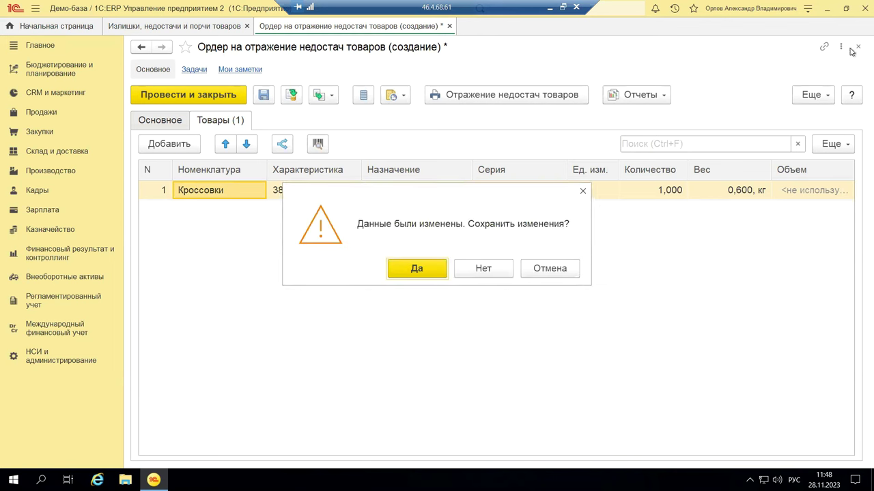
click(480, 268)
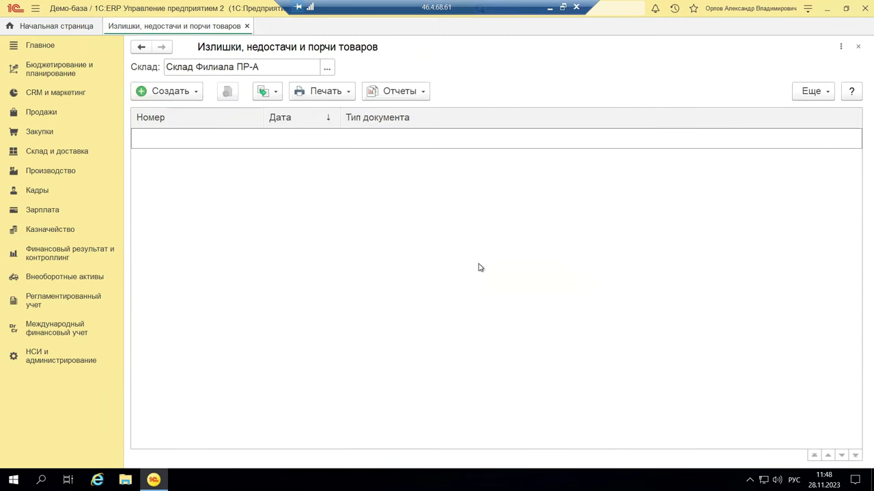
click(857, 46)
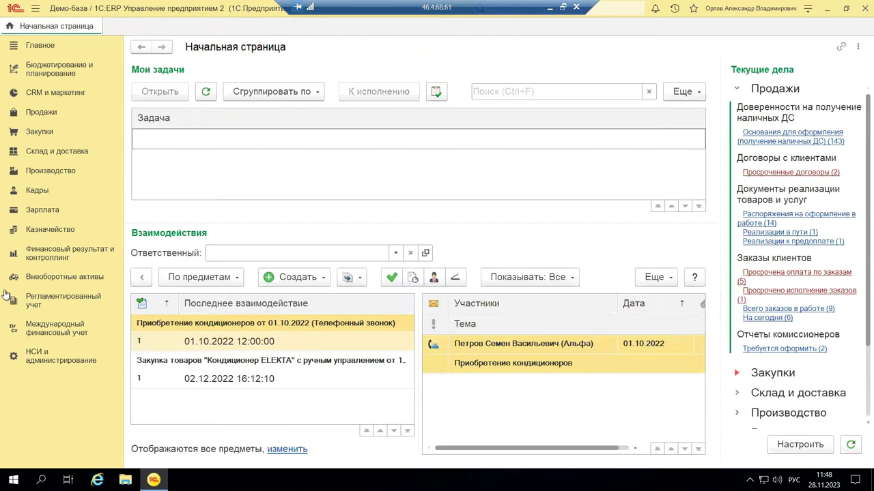
- Reopen the Излишки, недостачи и порчи товаров list from Склад и доставка and start a goods damage order (Отражение порчи товаров)
click(54, 158)
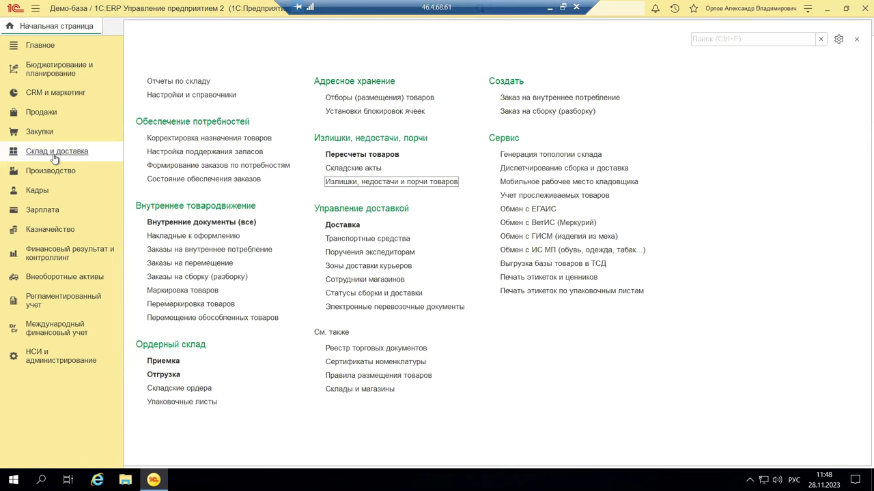
click(401, 183)
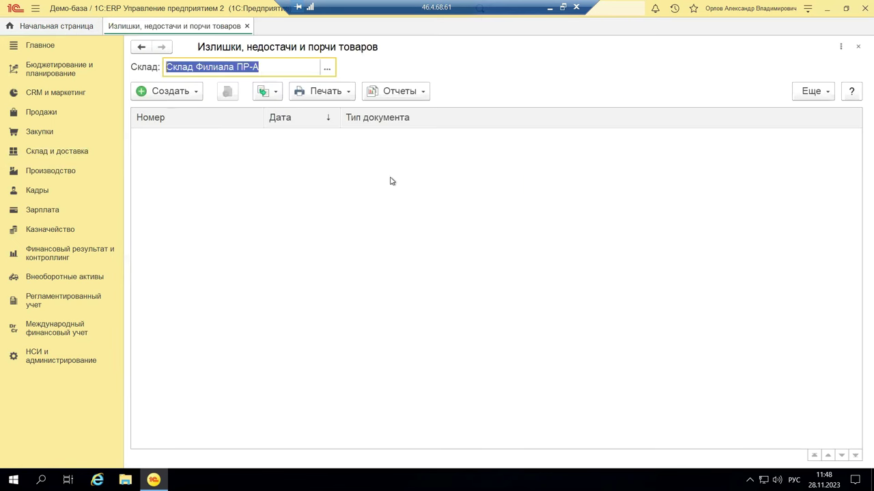
click(197, 92)
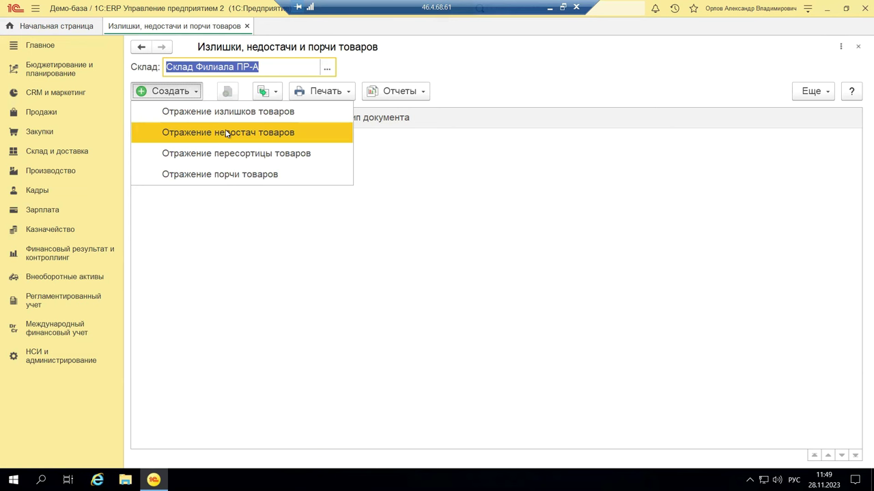
click(280, 175)
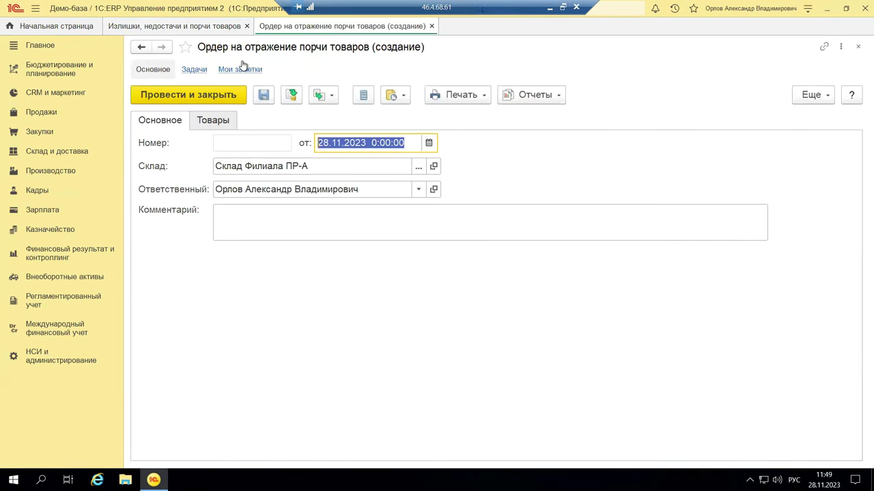
- Add a goods line to the damage order and view the item choices for the original and the damaged product
click(225, 127)
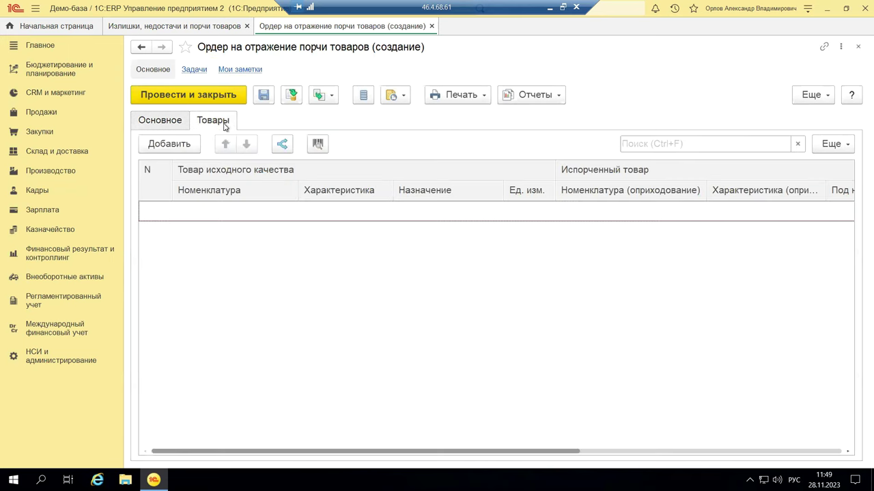
click(189, 147)
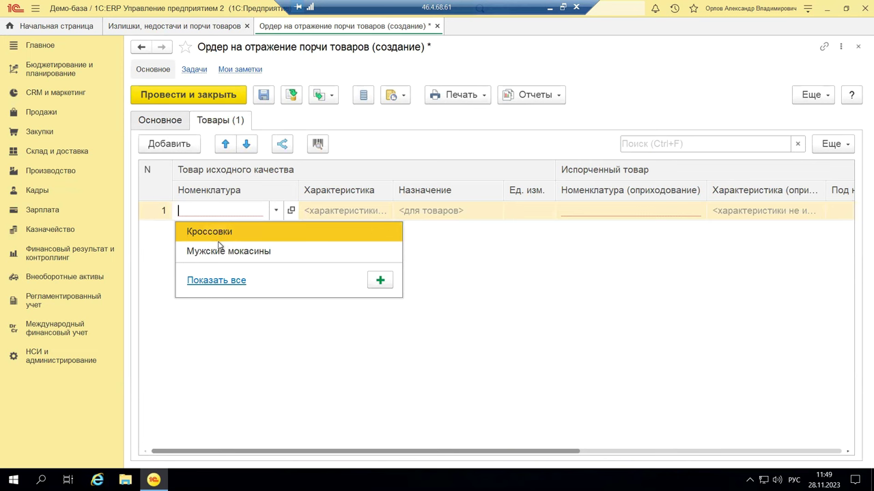
key(Escape)
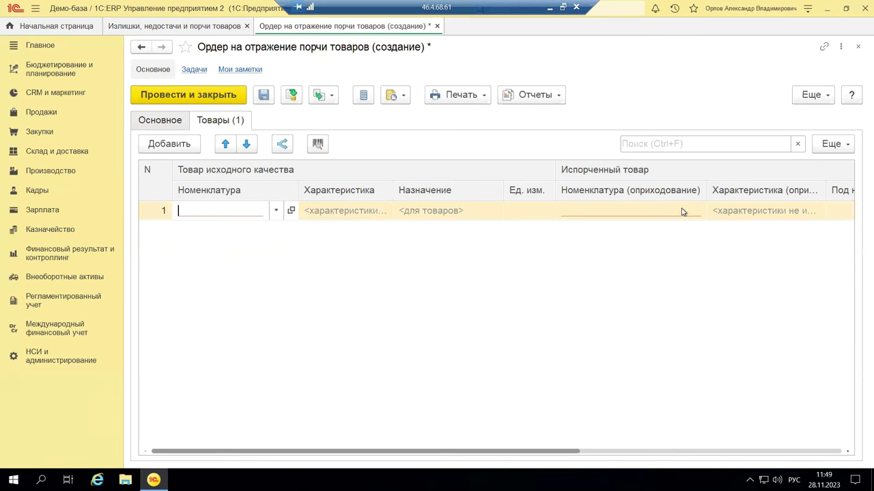
click(681, 212)
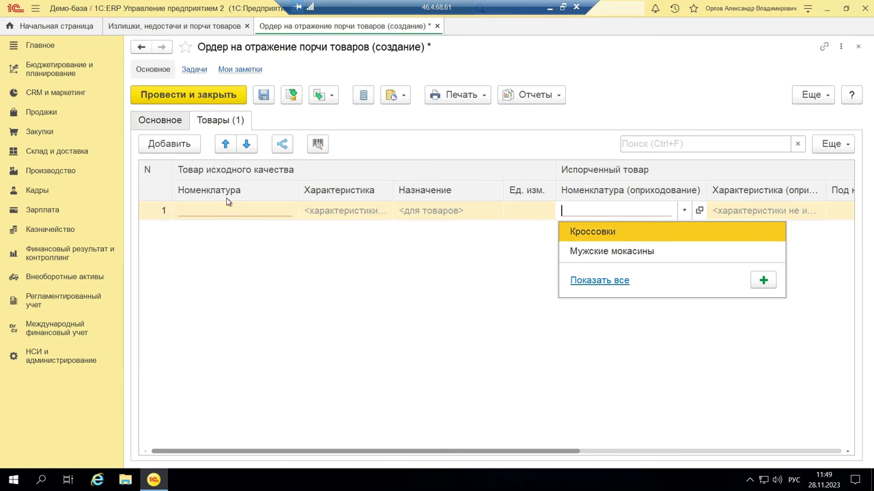
click(858, 49)
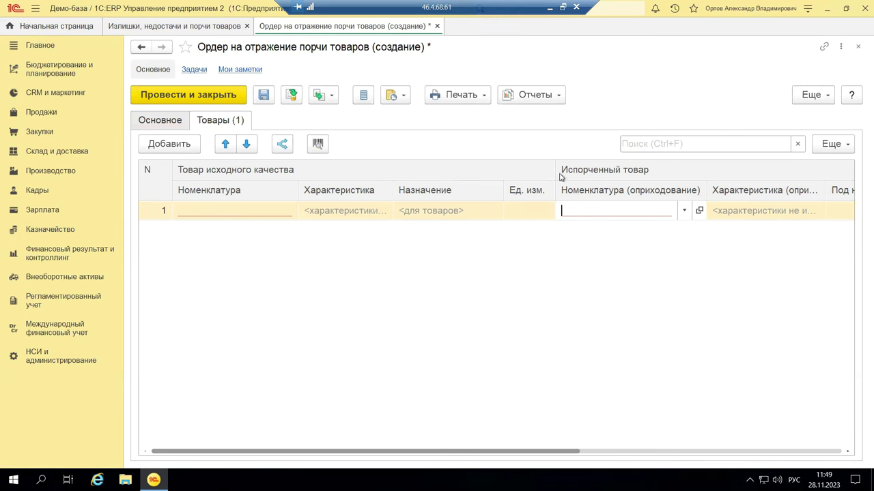
- View the print forms available for the damage order, and close the order without saving it along with the list
click(483, 96)
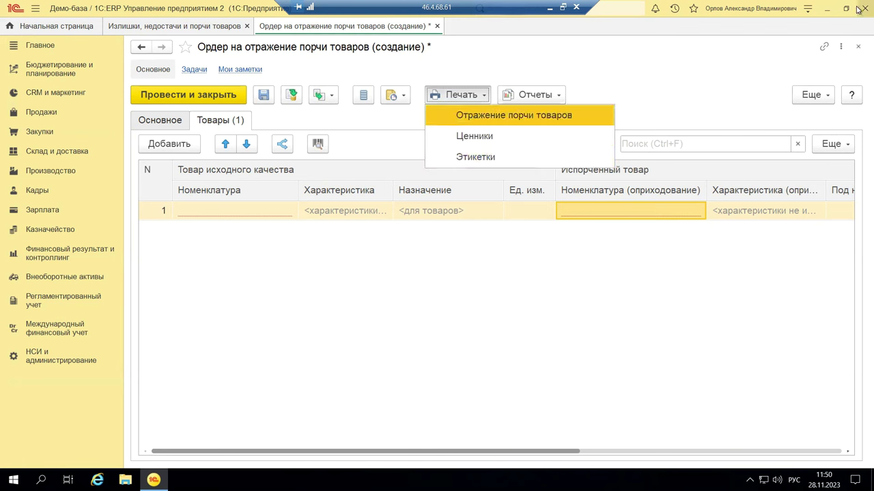
click(858, 49)
click(858, 50)
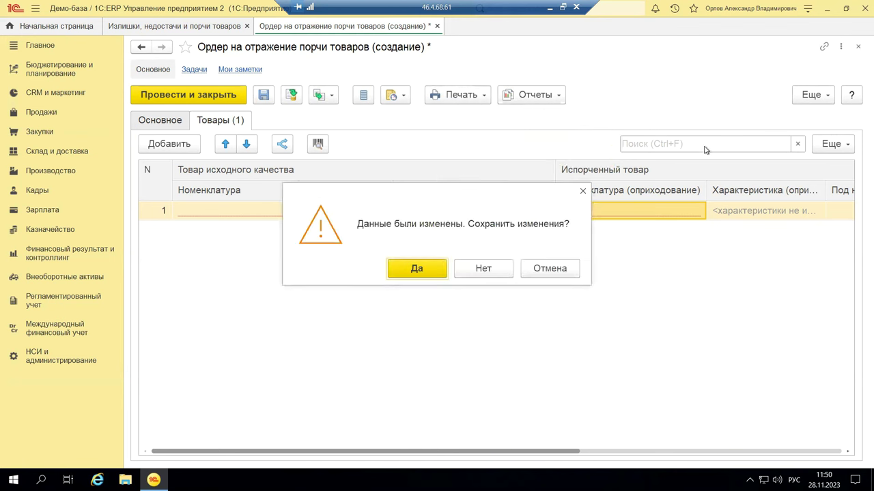
click(482, 268)
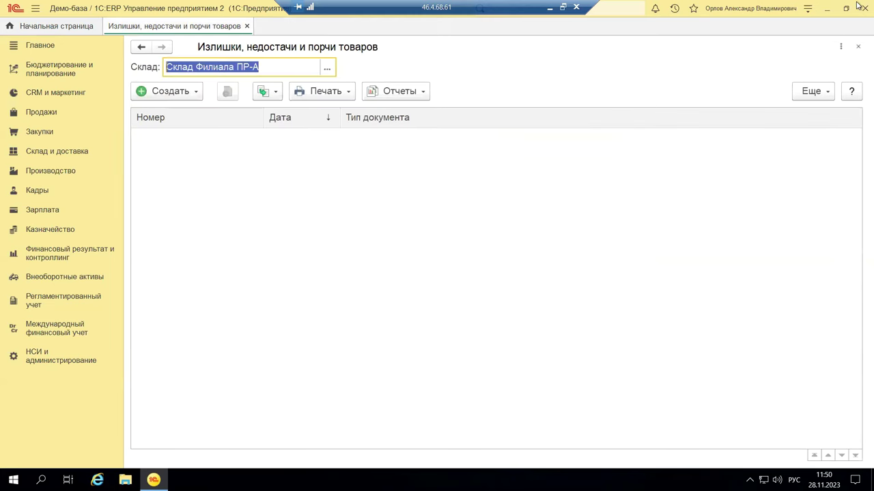
click(858, 47)
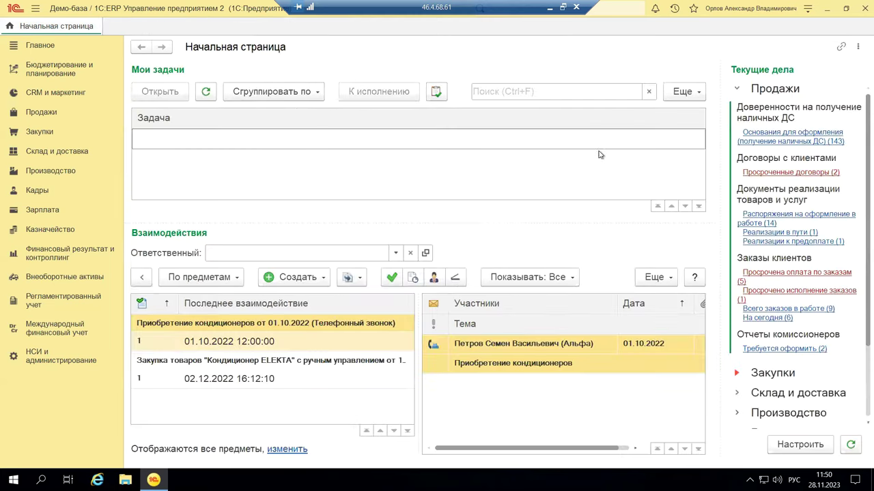
- Reopen the Излишки, недостачи и порчи товаров list from Склад и доставка and start a regrading order (Отражение пересортицы товаров)
click(38, 155)
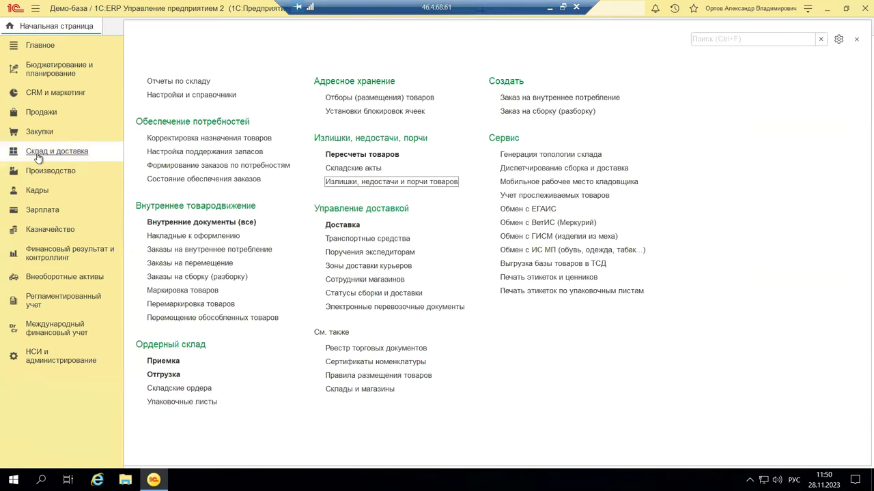
click(340, 182)
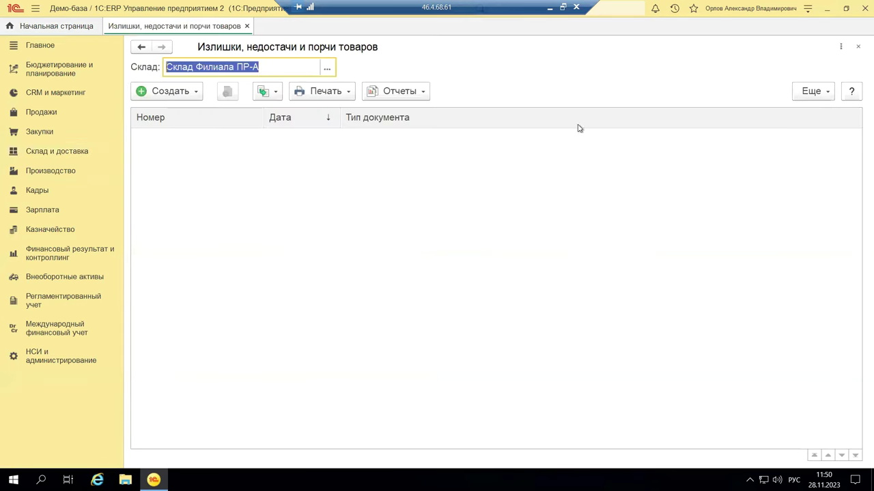
click(858, 49)
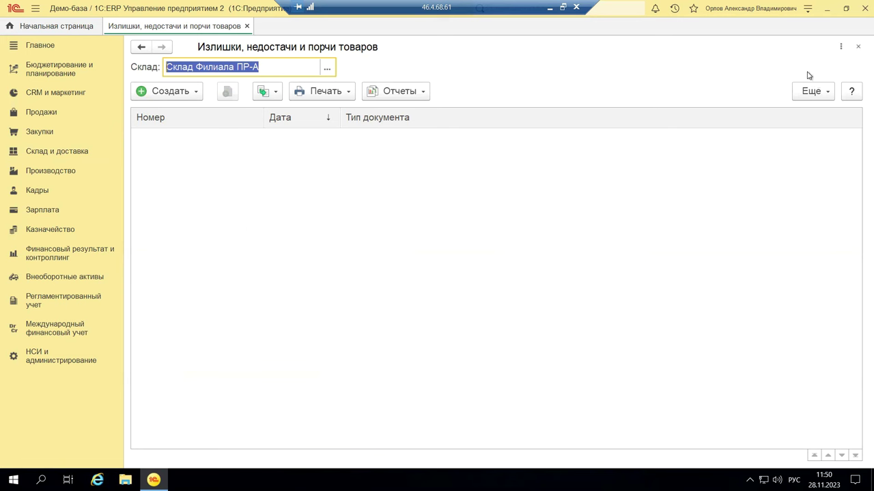
click(350, 93)
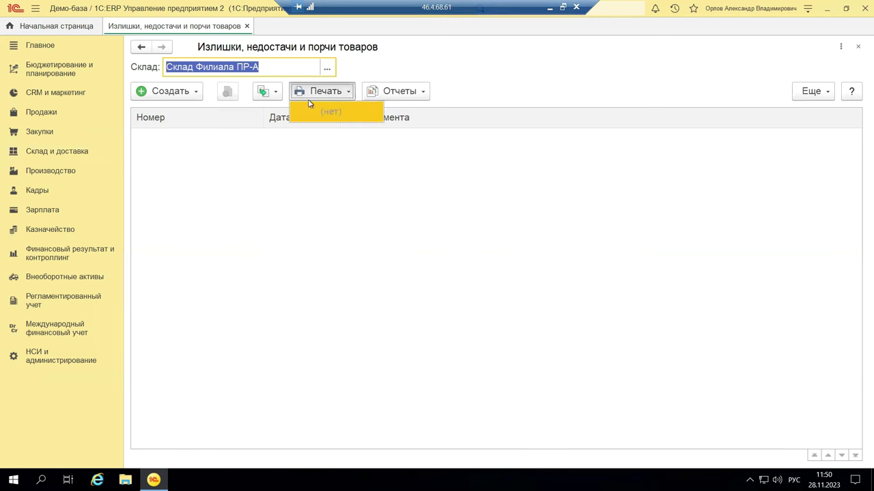
click(185, 92)
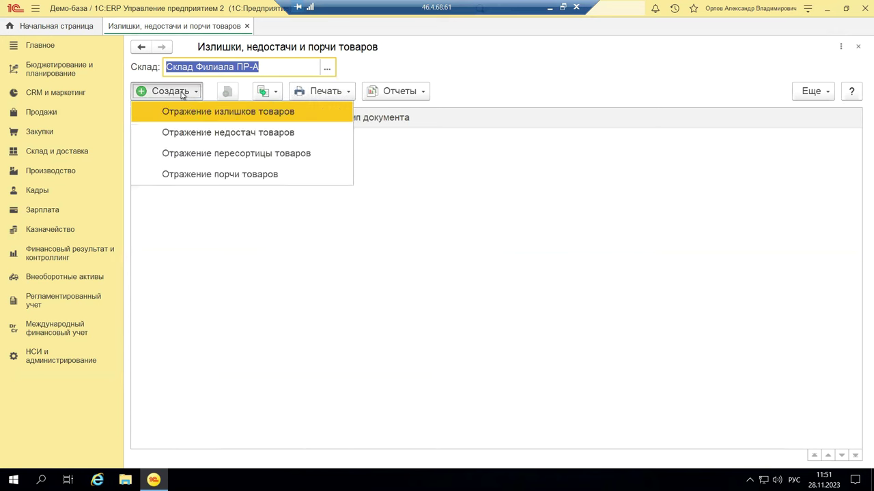
click(260, 156)
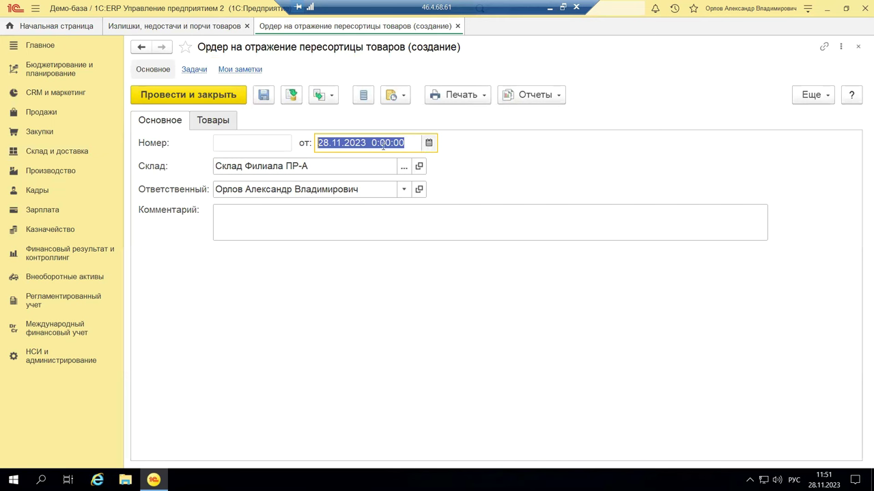
- Review the regrading order's main details and goods table, and try to fill the received goods from the written-off goods
click(212, 122)
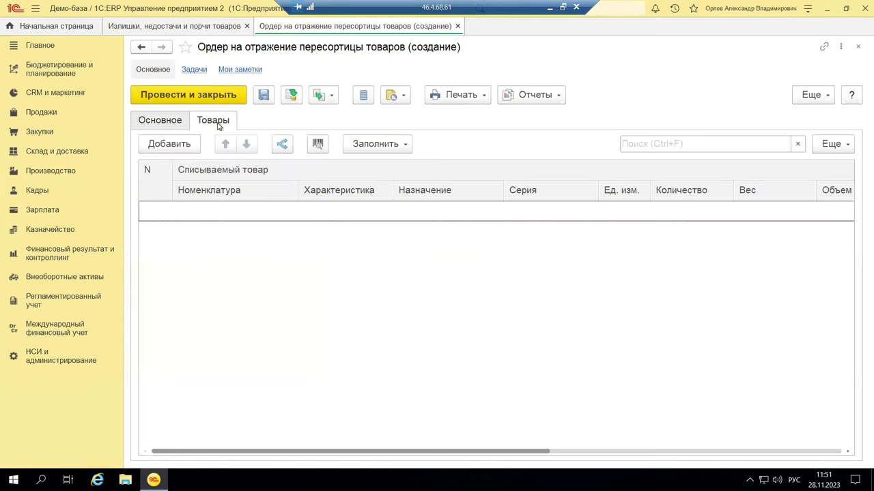
click(380, 146)
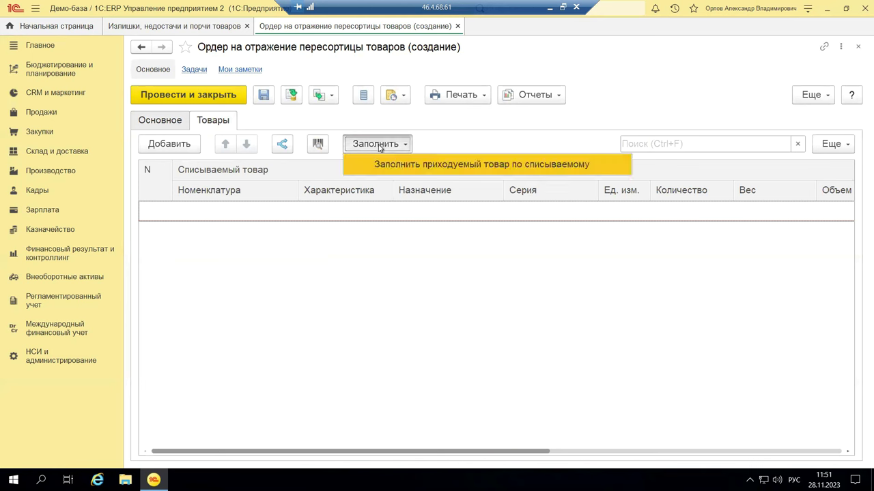
click(430, 167)
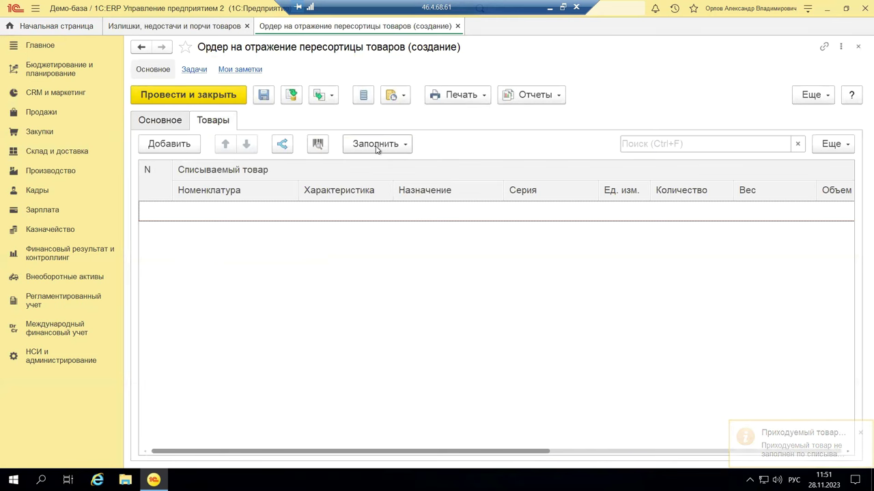
click(176, 123)
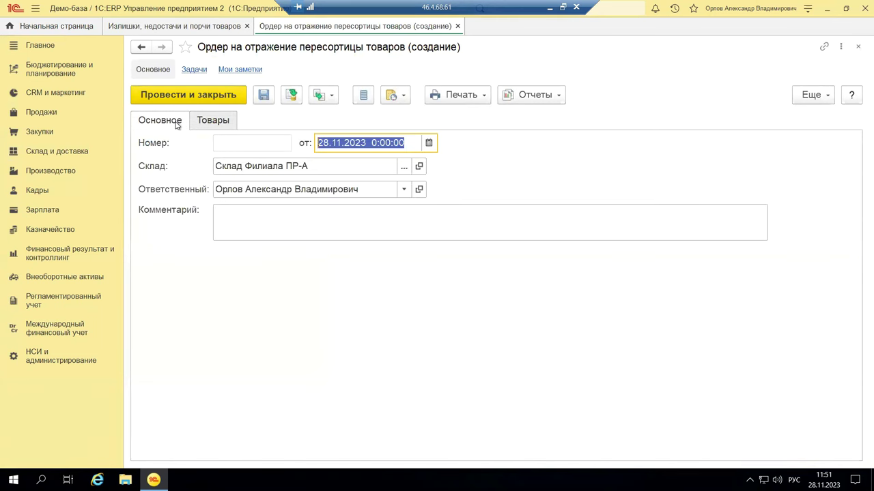
click(217, 124)
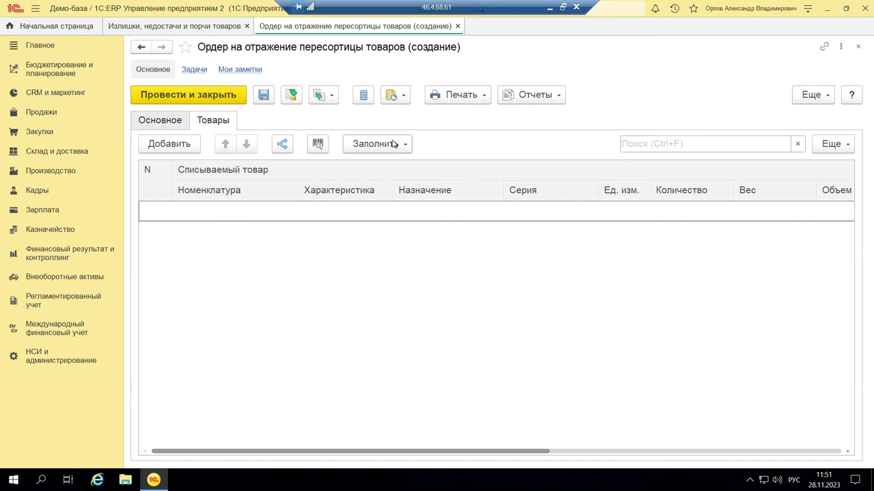
- View the regrading order's print forms and reports, and try the Оформление report without saving the order
click(484, 95)
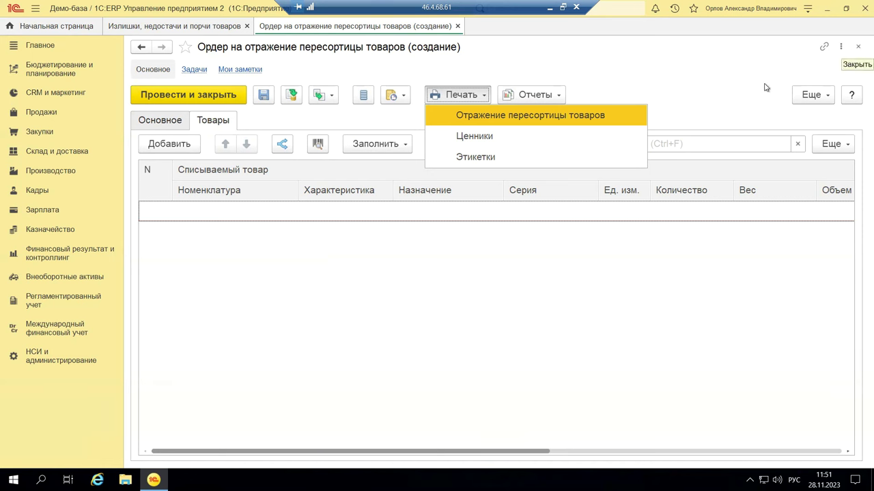
click(654, 107)
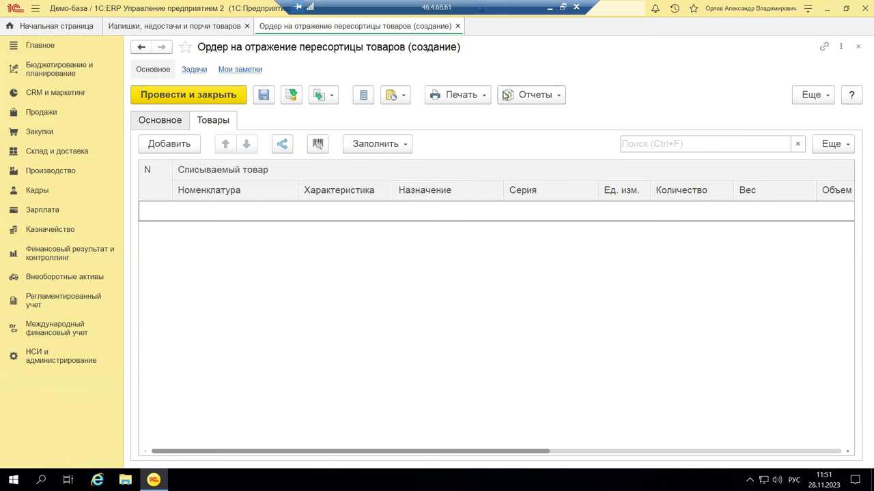
click(559, 95)
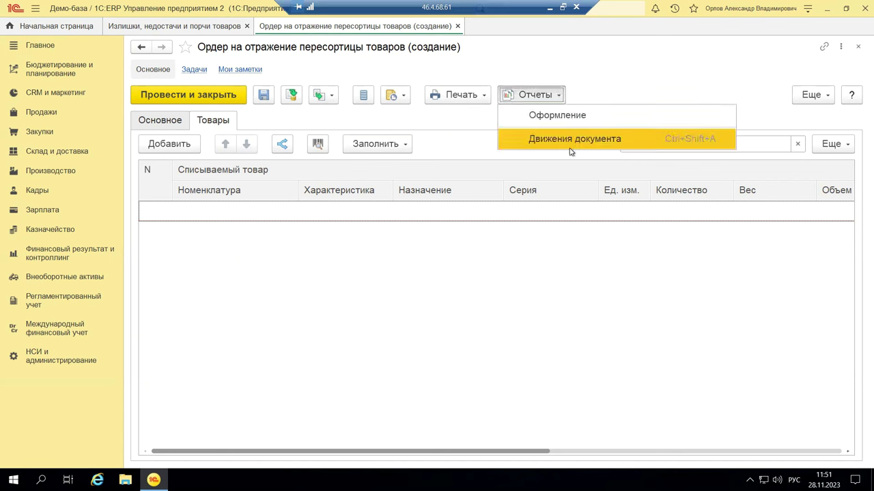
click(554, 117)
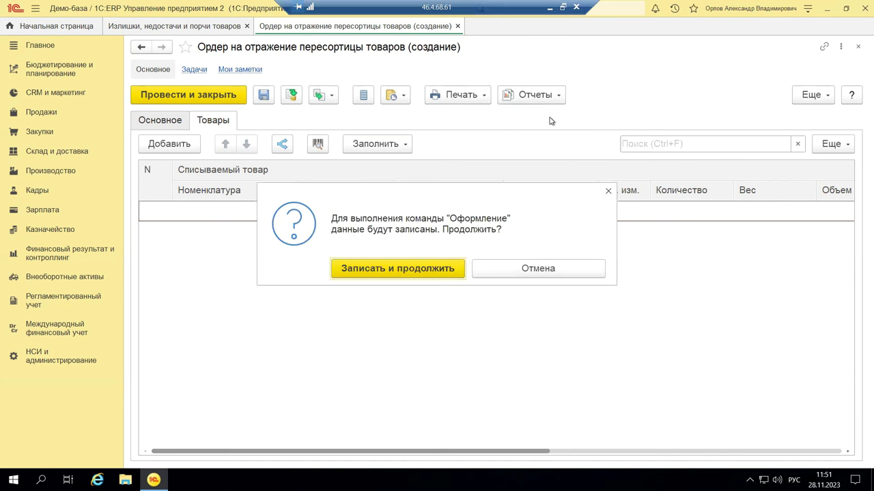
click(608, 190)
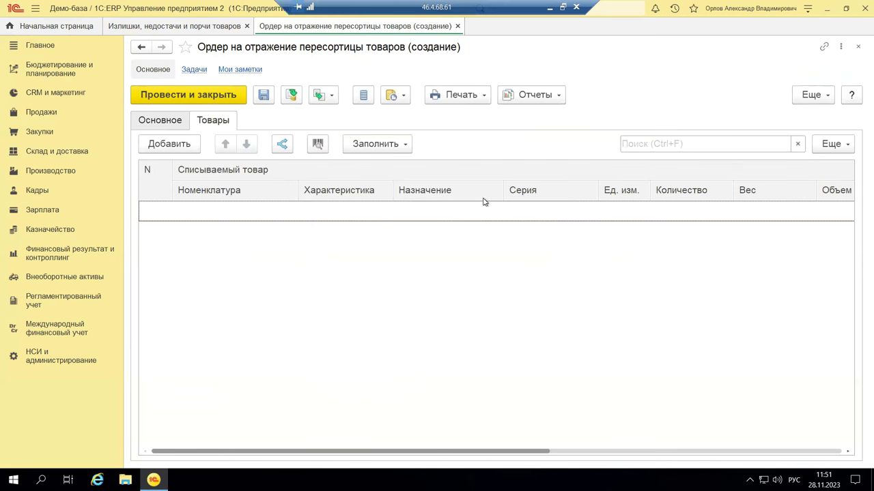
- Close the regrading order without saving it and close the surpluses, shortages and damages list
key(Escape)
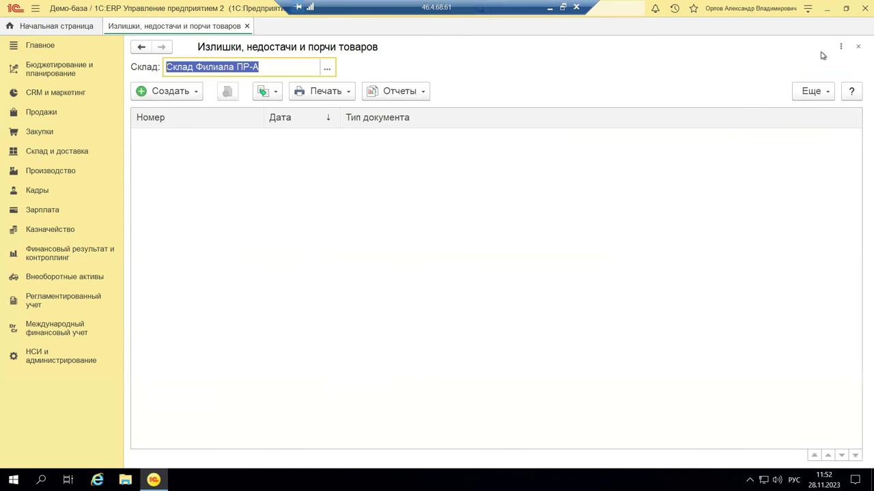
click(859, 46)
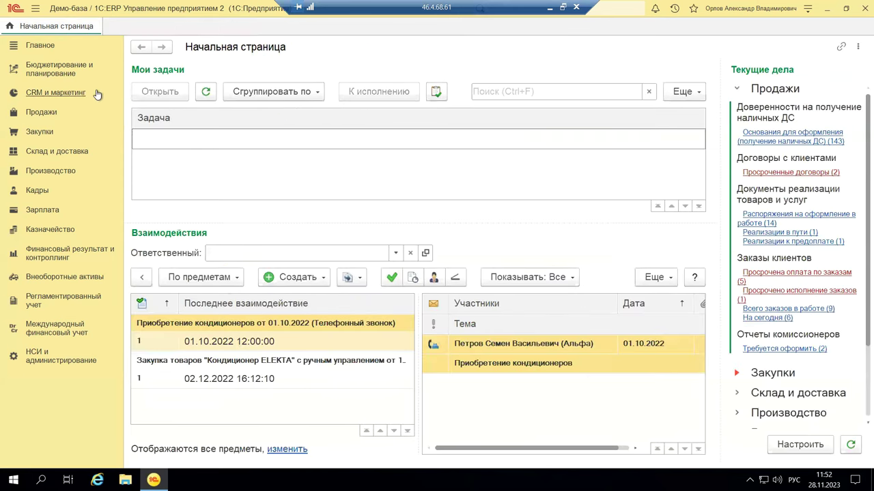
- Open the Транспортные средства directory from Склад и доставка and open the card of the АЗ-11 vehicle
click(33, 152)
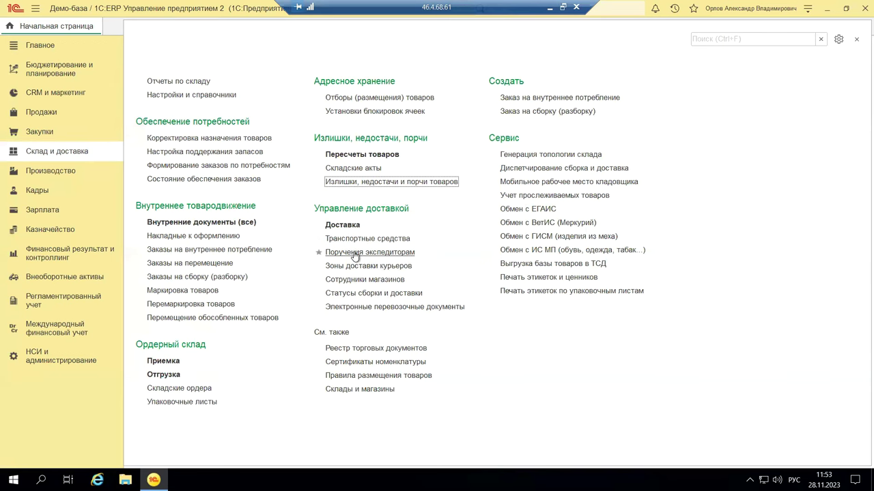
click(354, 239)
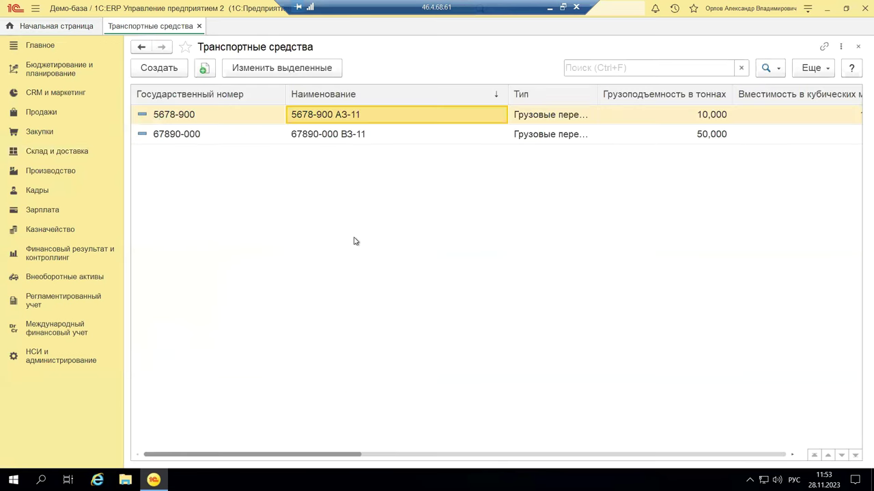
double_click(367, 118)
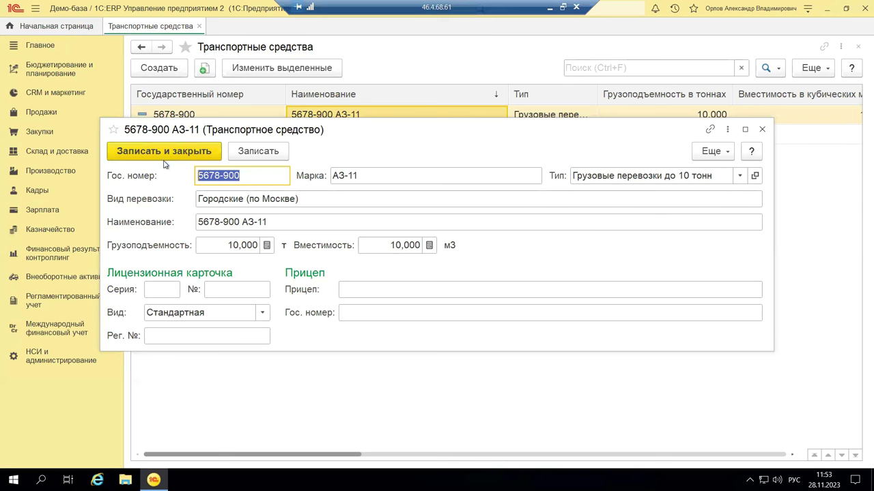
- Examine the vehicle card's registration number, vehicle types list, licence card fields and trailer fields
click(267, 175)
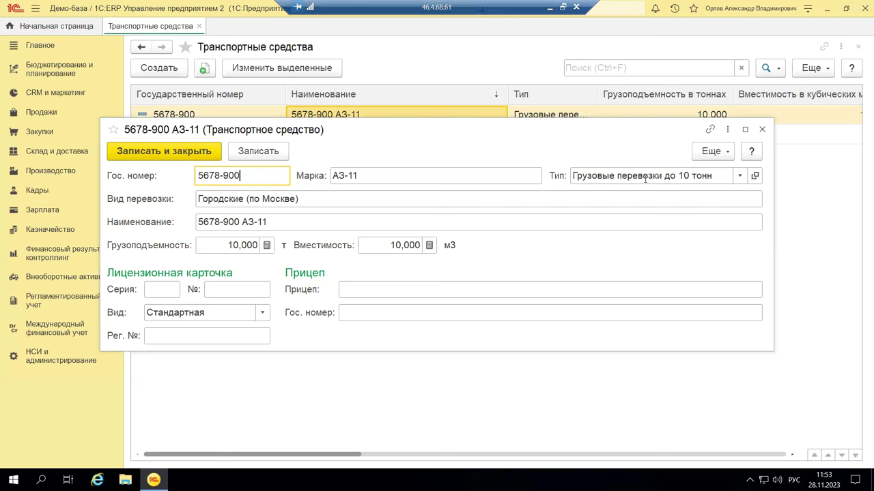
click(739, 175)
click(655, 217)
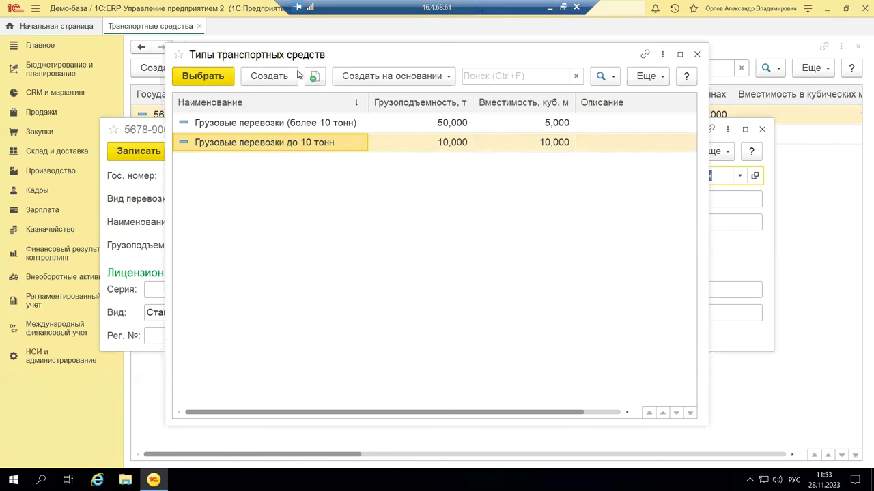
click(697, 54)
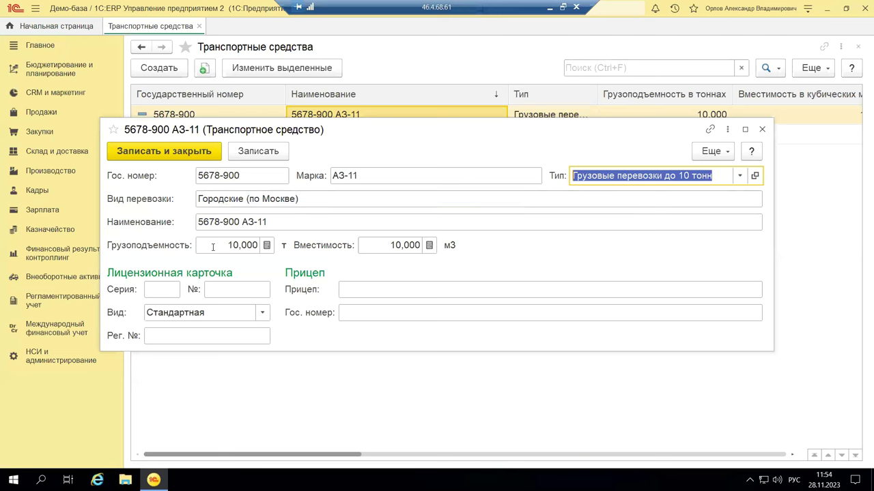
click(155, 290)
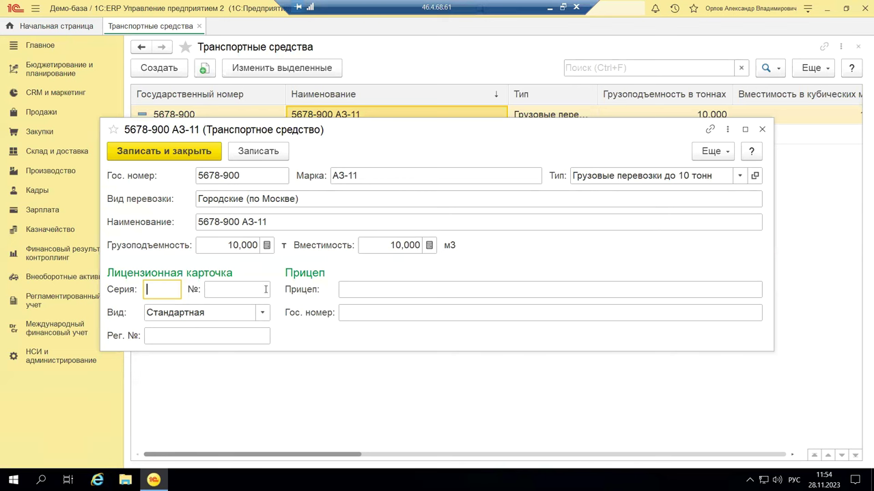
click(346, 288)
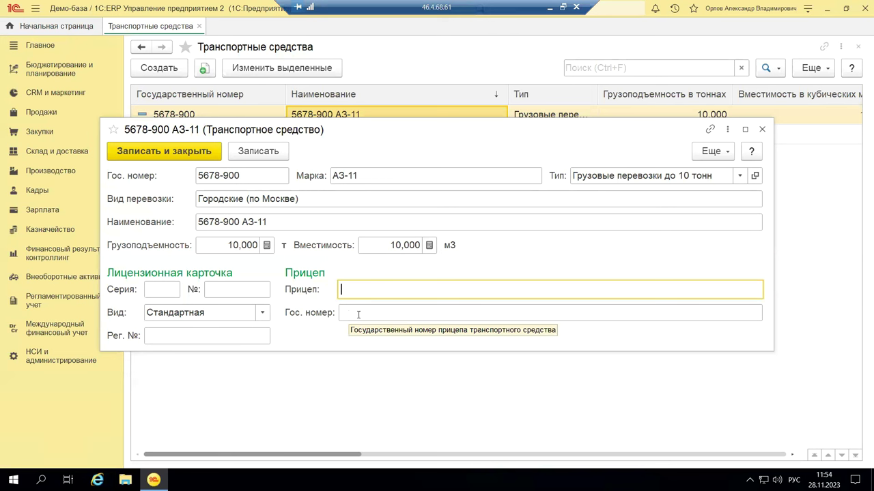
- Check the trailer's registration number field, and close the АЗ-11 vehicle card and the Транспортные средства list without changes
click(357, 314)
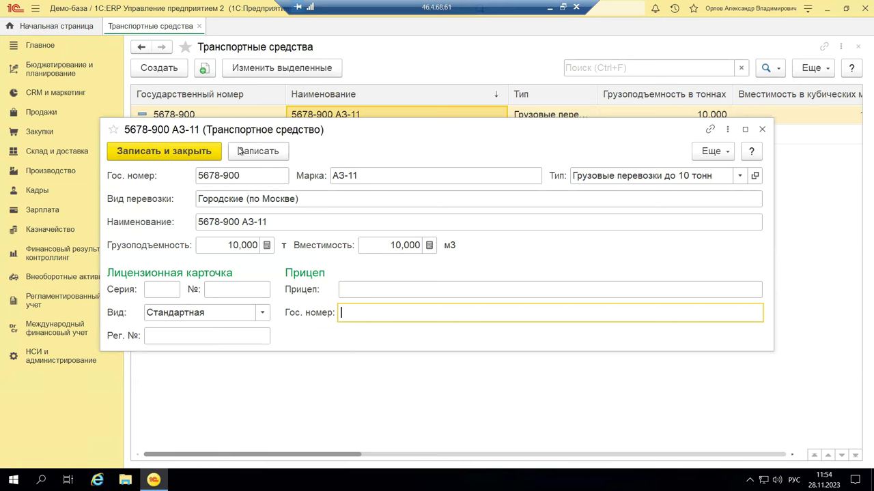
click(763, 131)
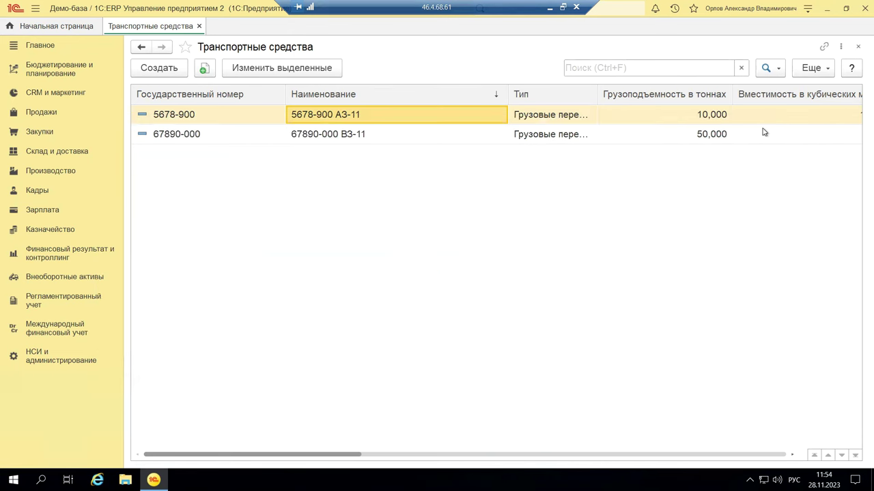
click(857, 46)
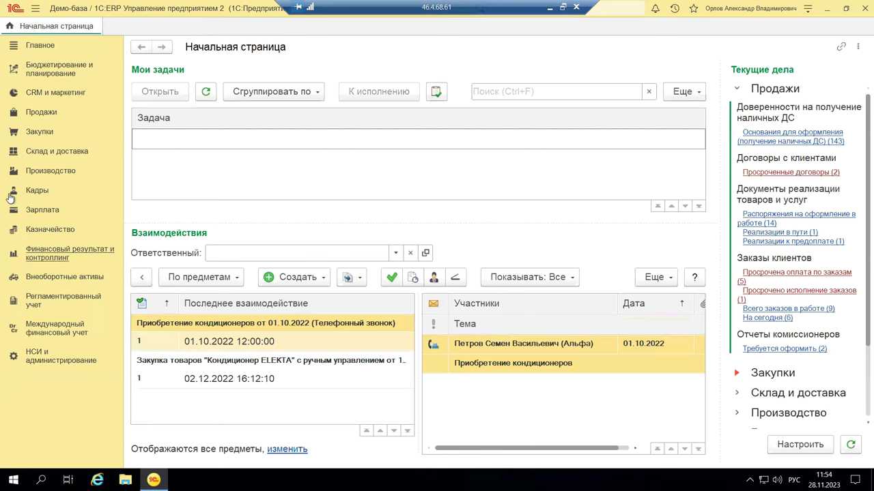
- Open Поручения экспедиторам under Склад и доставка and create a new forwarder assignment
click(68, 151)
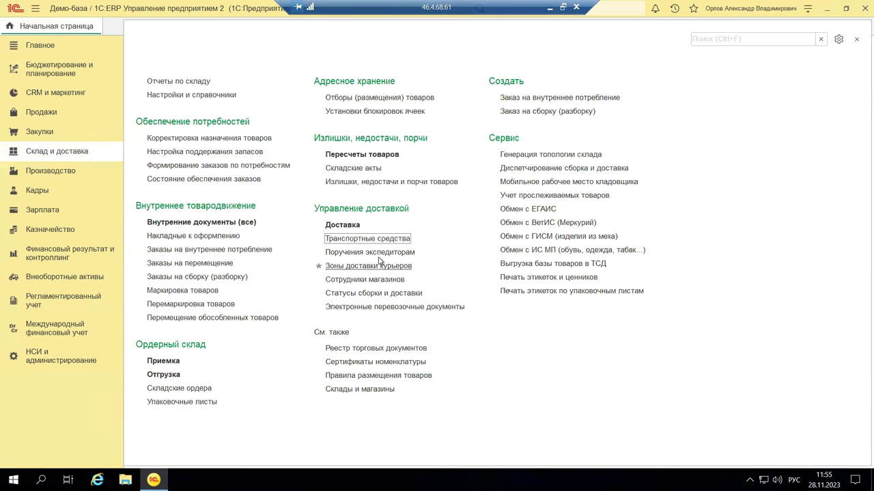
click(379, 254)
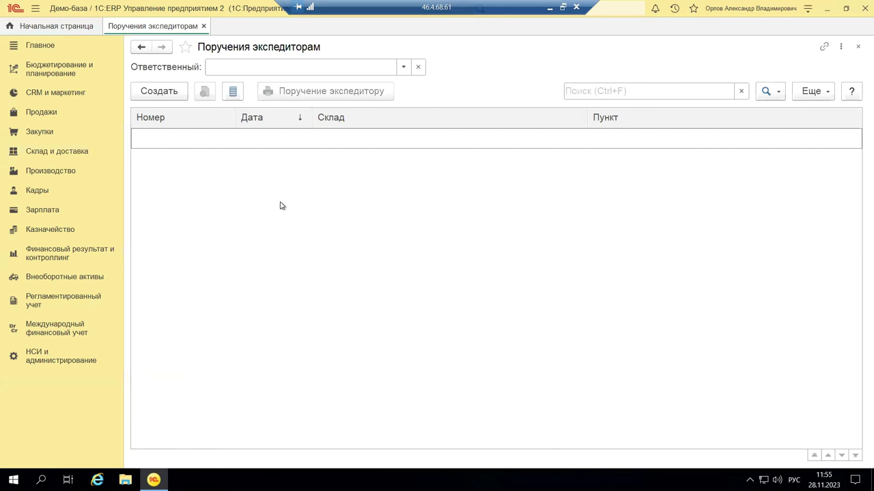
click(169, 99)
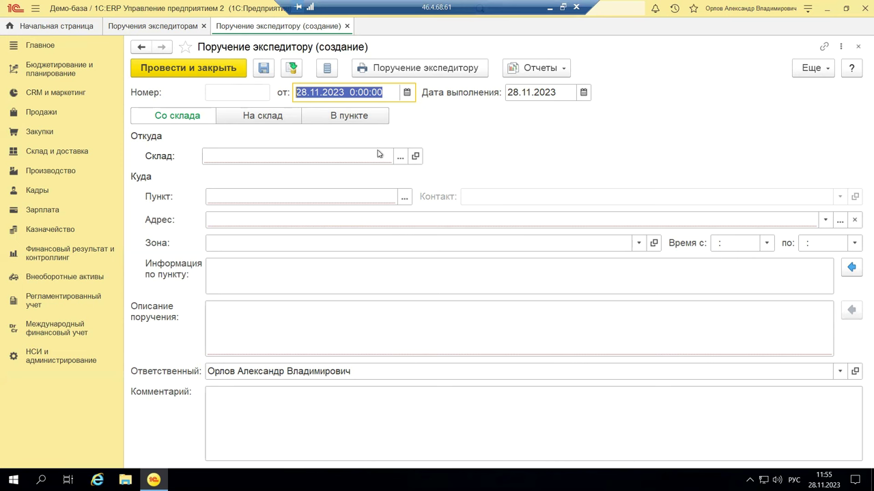
- Set the assignment's source warehouse to Западный склад from the Центр group of Оптовые склады
click(400, 162)
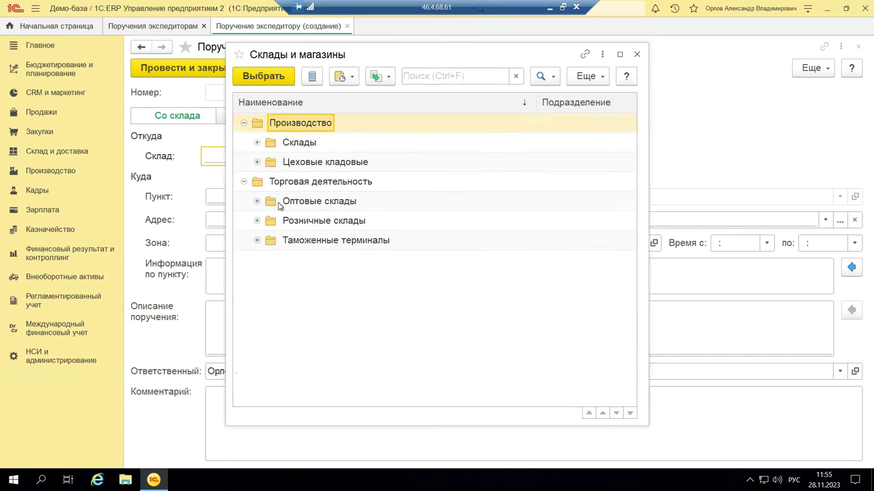
click(257, 201)
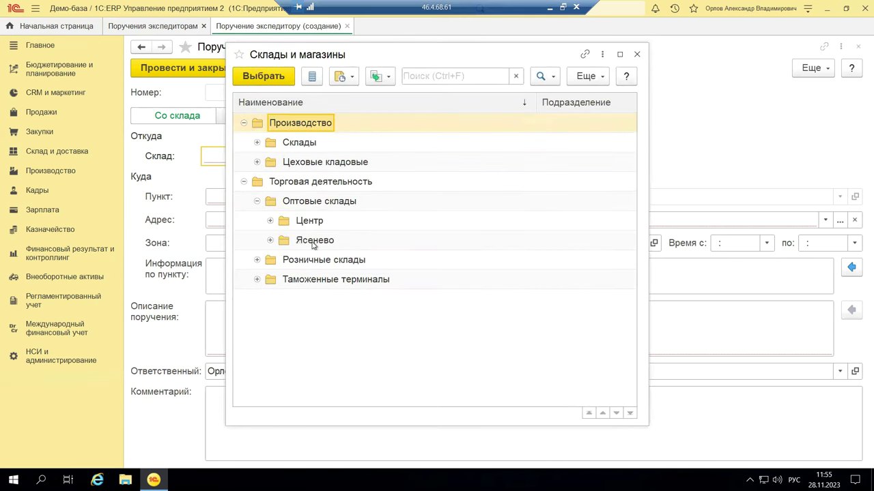
click(270, 220)
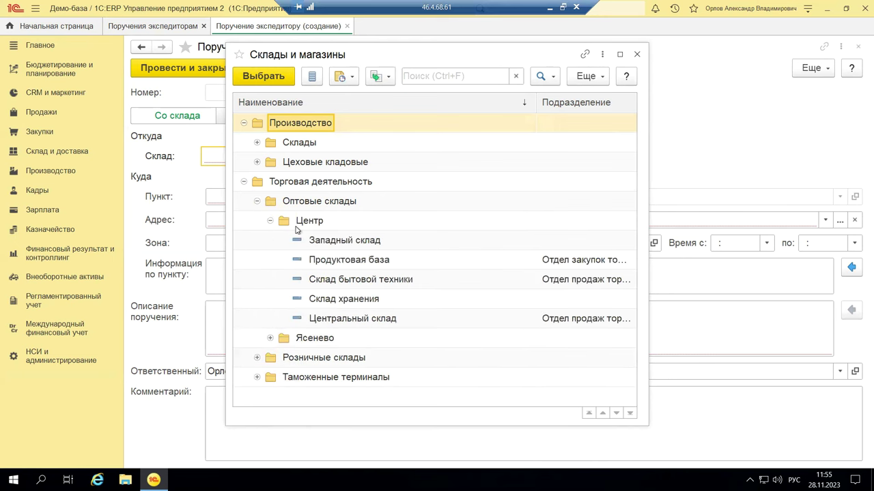
double_click(336, 241)
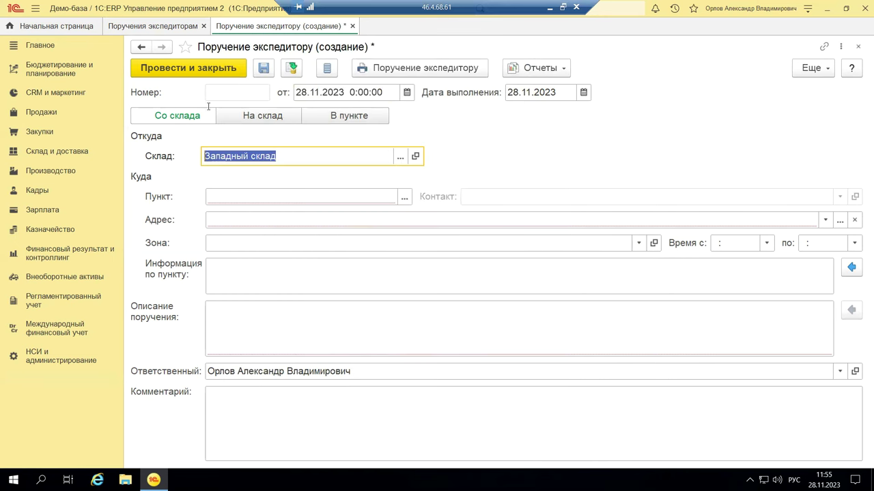
- View the destination point type options and the address entry form without filling anything in
click(405, 197)
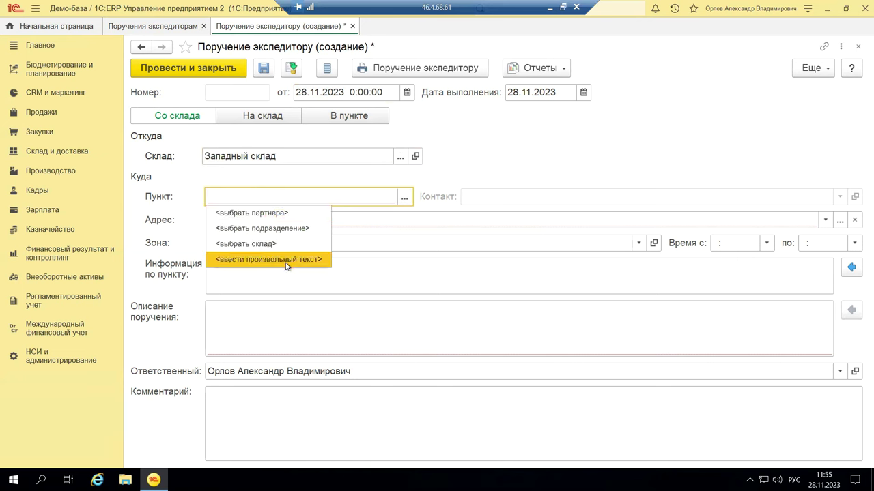
key(Up)
key(Escape)
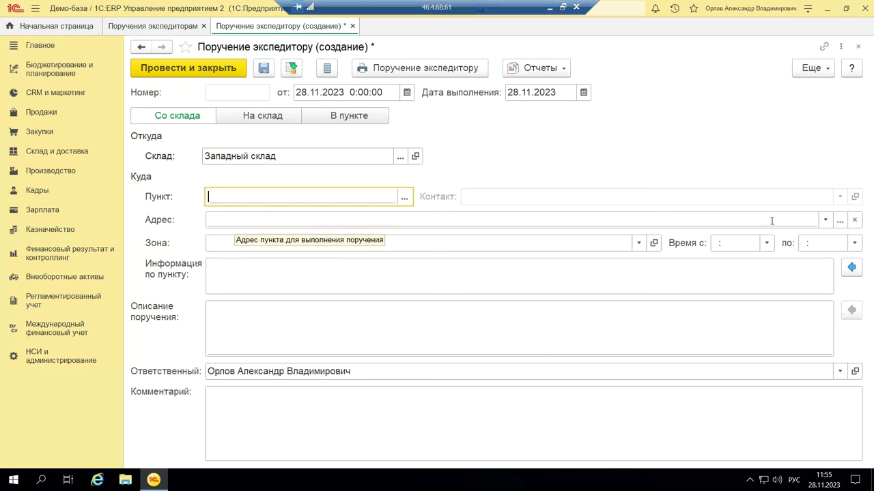
click(831, 224)
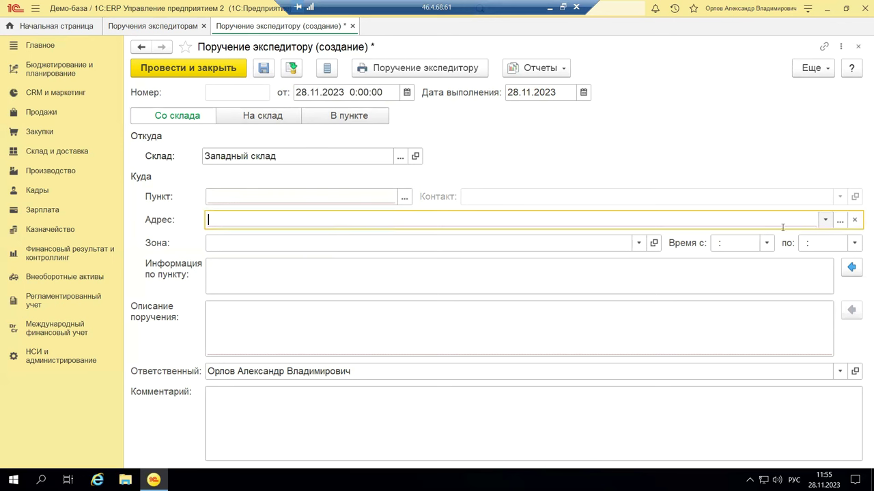
click(840, 223)
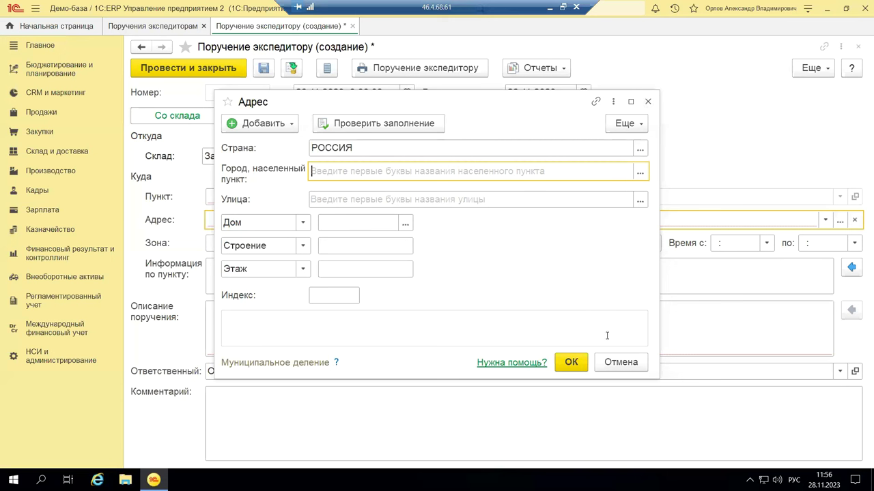
click(649, 103)
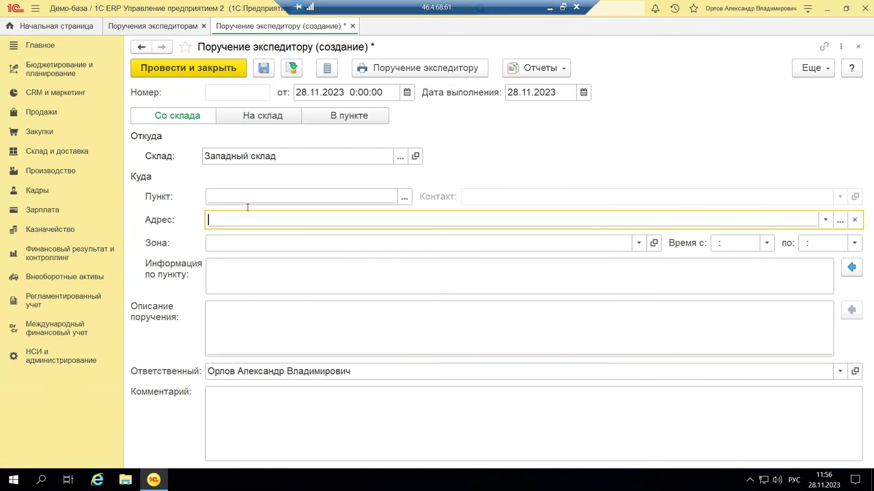
- Examine the delivery zones, including the Москва group, and the point information field without choosing a zone
click(638, 243)
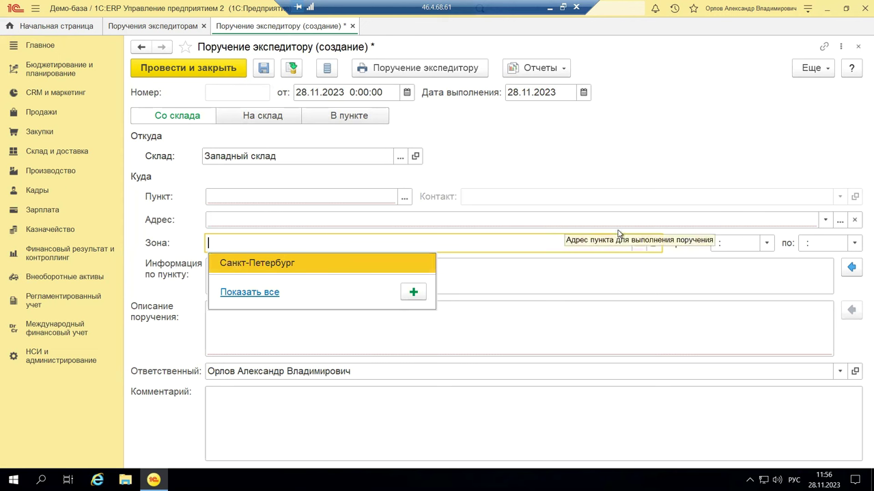
click(693, 155)
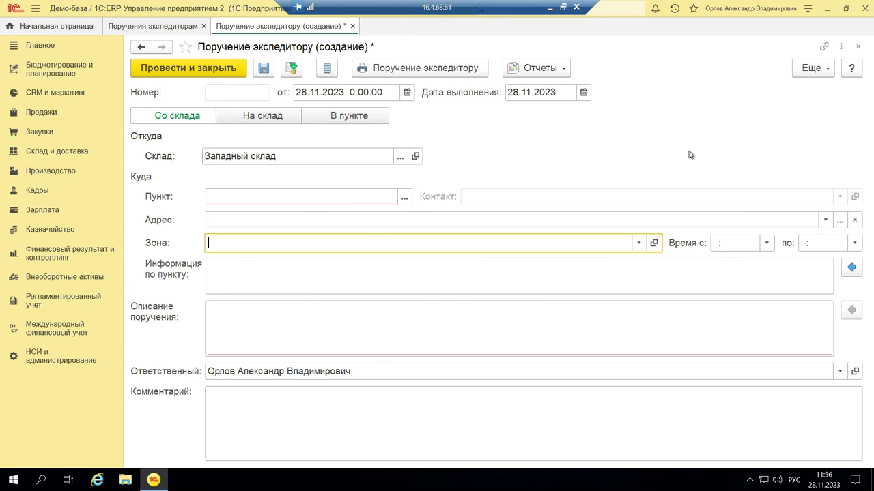
click(640, 244)
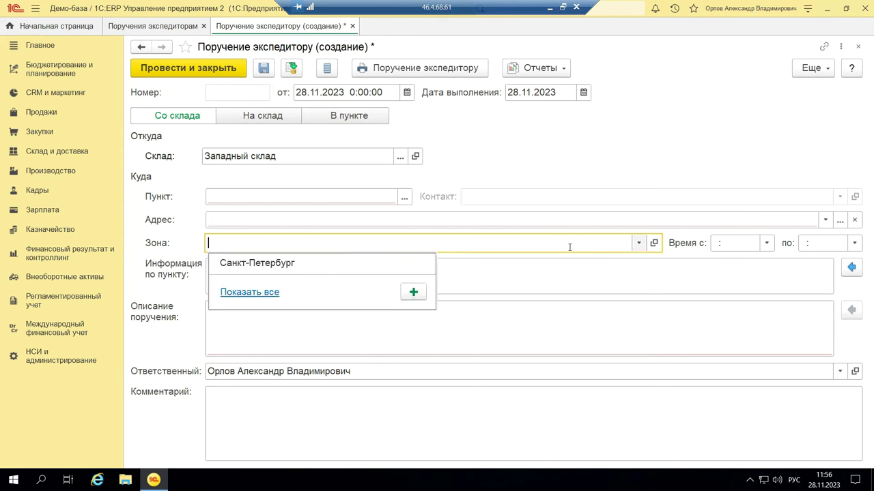
click(241, 292)
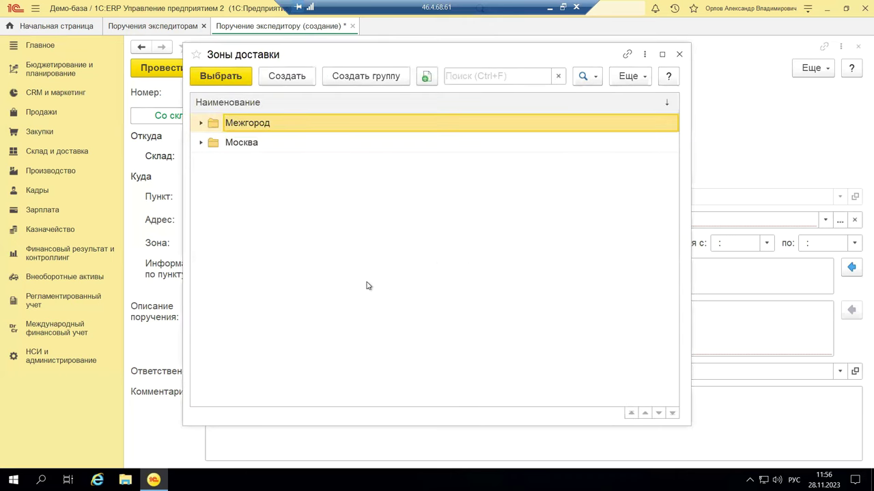
click(202, 144)
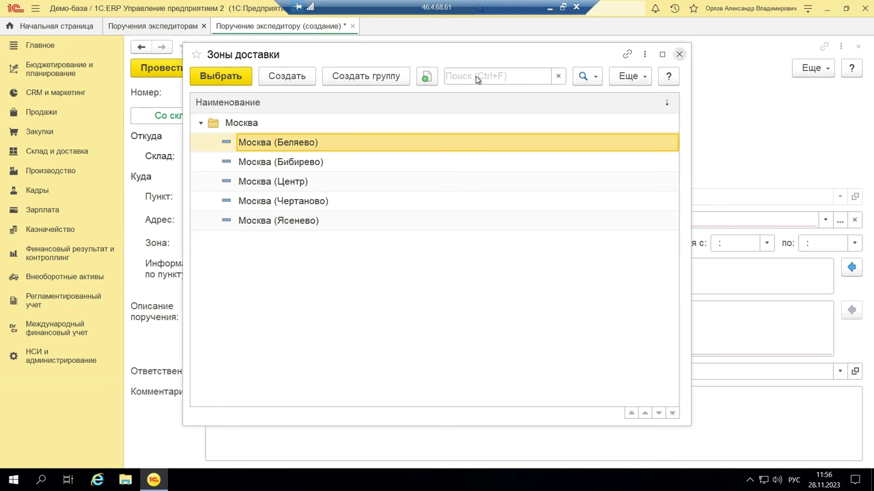
key(Escape)
click(273, 270)
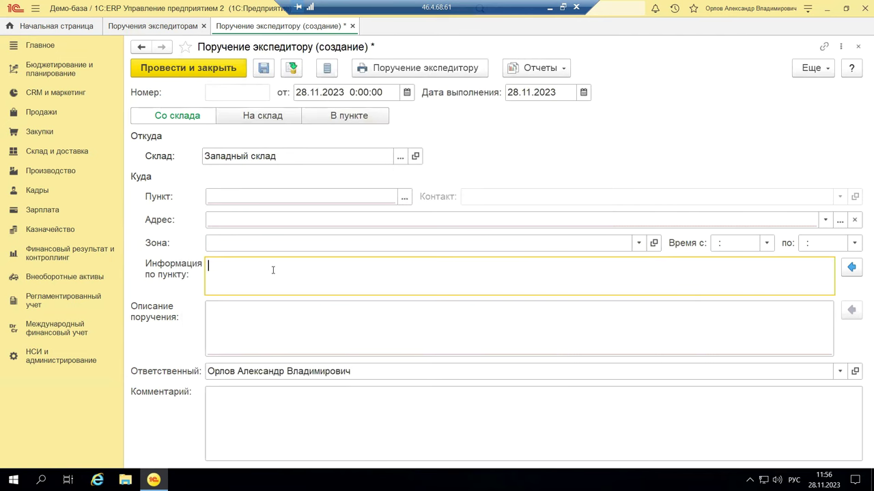
click(848, 269)
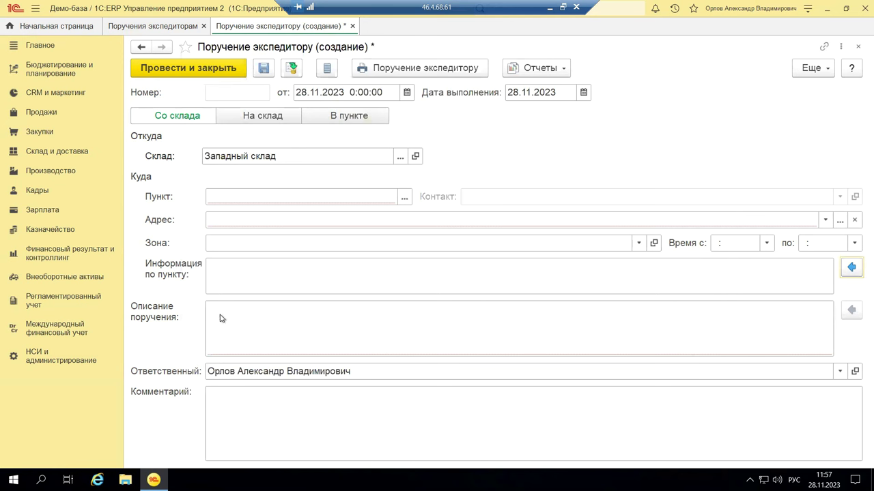
- Enter "Требуется третий экземпляр" as the assignment's description
click(421, 346)
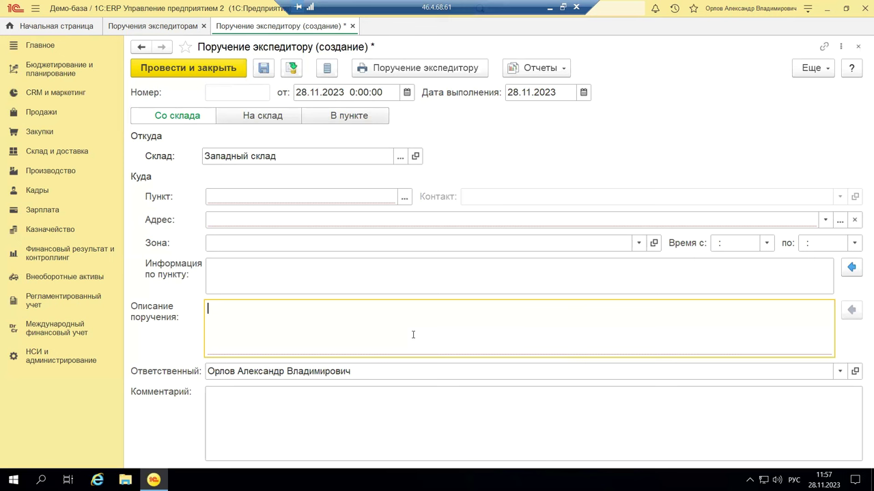
text(Тре)
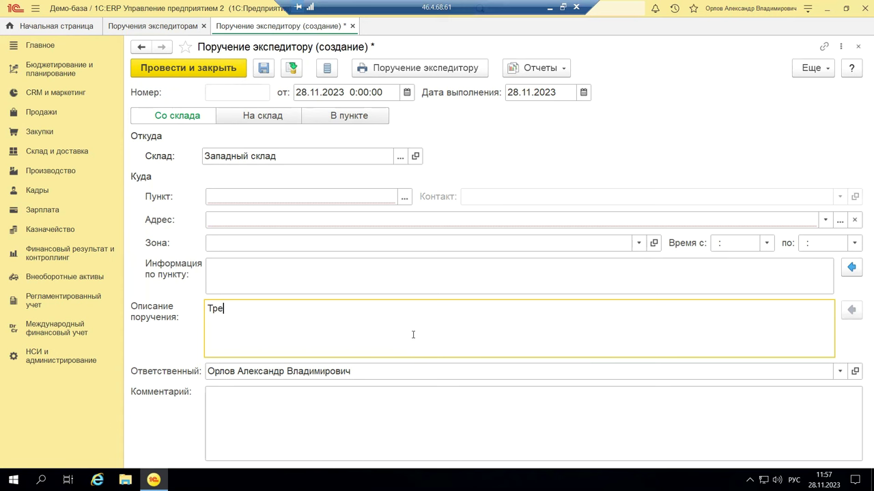
text(буется)
key(BackSpace)
key(BackSpace)
key(BackSpace)
text(ся третий эк)
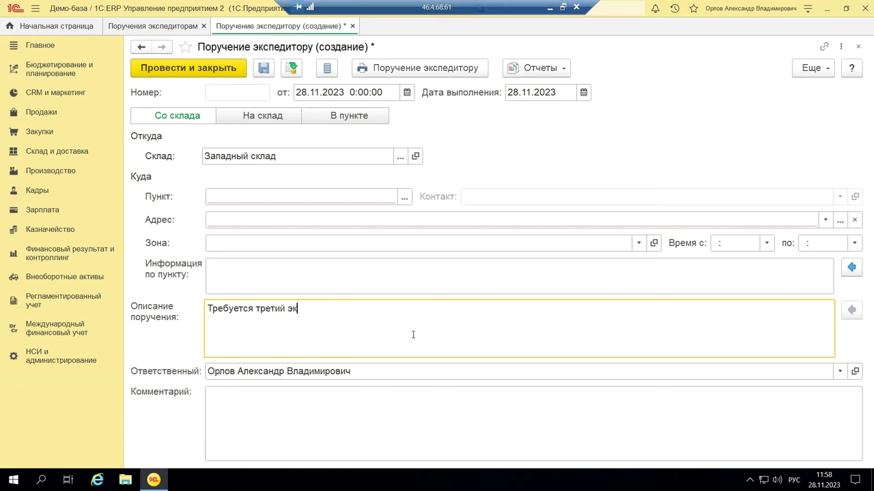
text(земпляр)
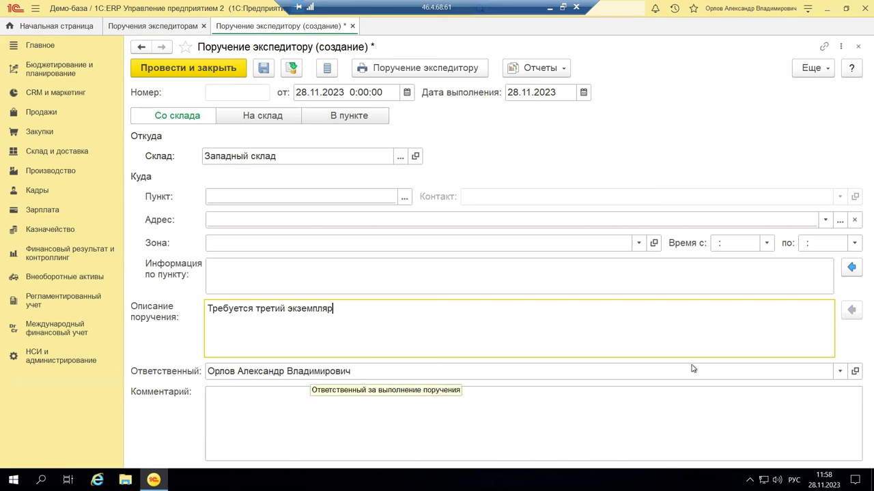
- Change the person responsible for the assignment to the suggested employee and go to the comment field
click(840, 372)
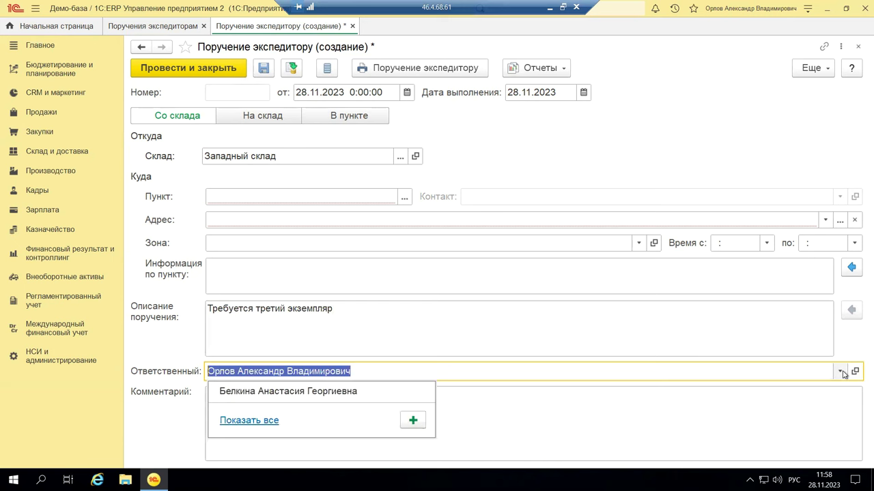
click(246, 392)
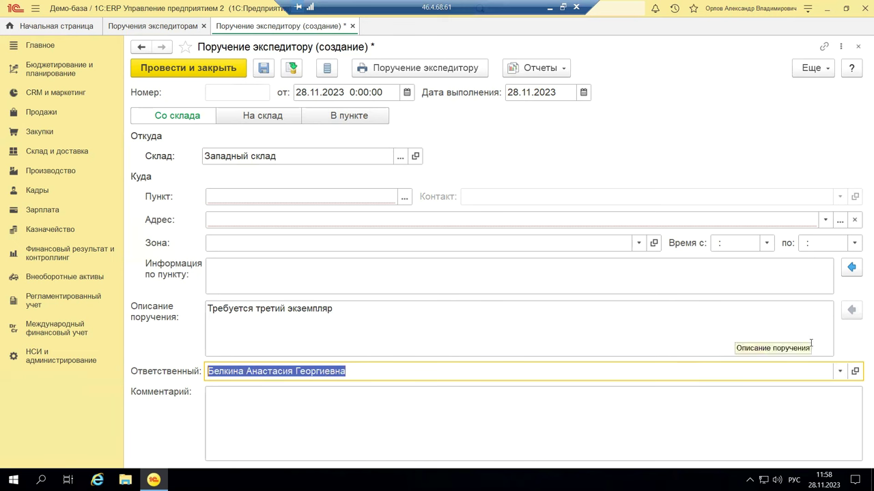
click(252, 407)
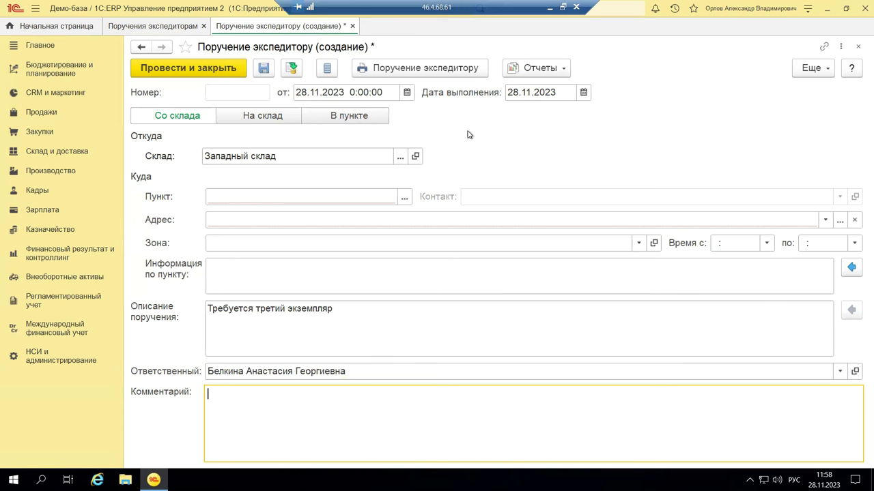
- Try to post the assignment and generate its Поручение экспедитору print form
click(427, 73)
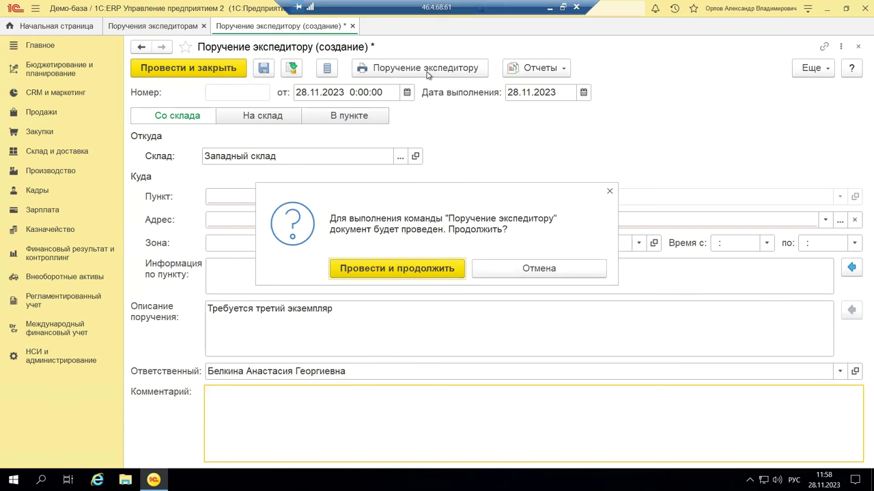
click(398, 273)
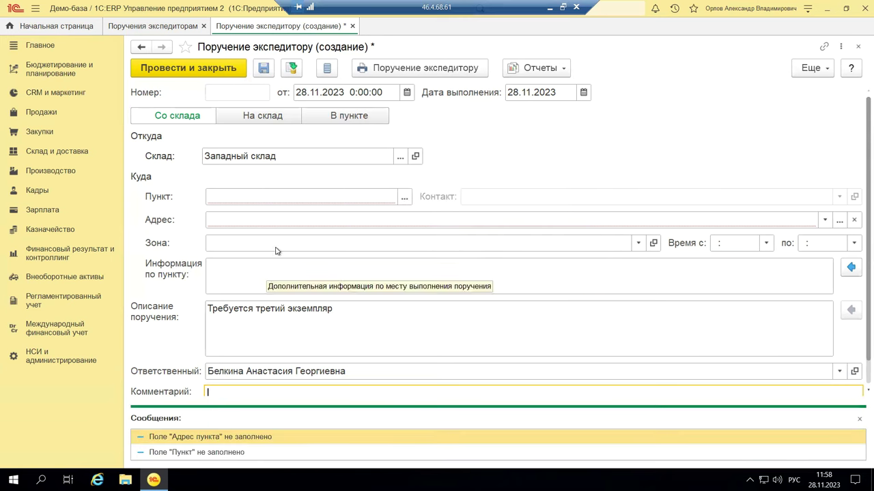
- Set the assignment's destination point to the warehouse Склад готовой продукции from the Производство group's Склады folder
click(822, 221)
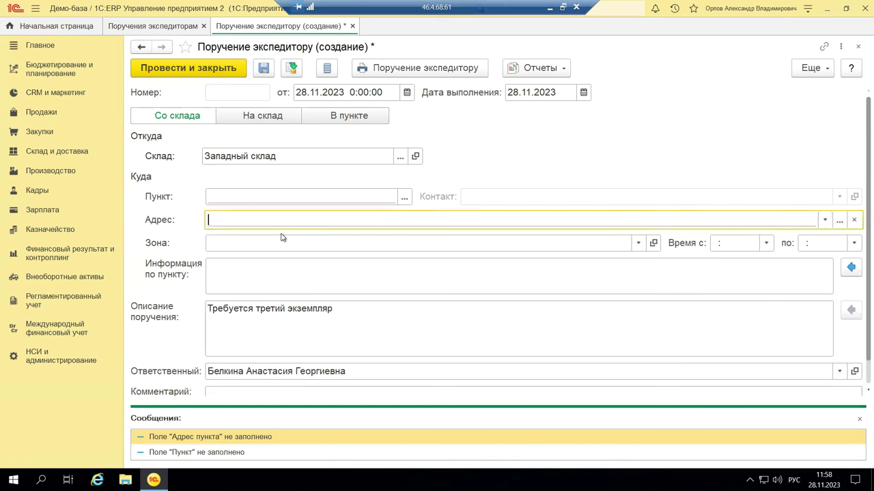
click(404, 197)
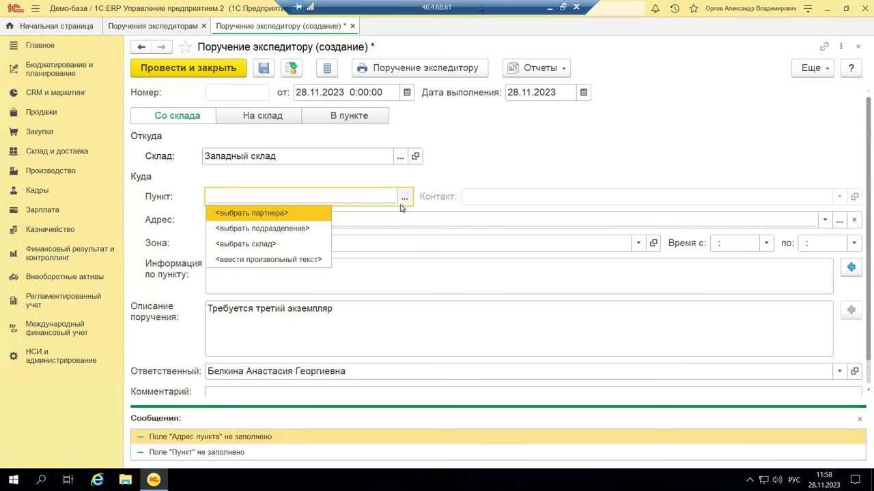
click(260, 244)
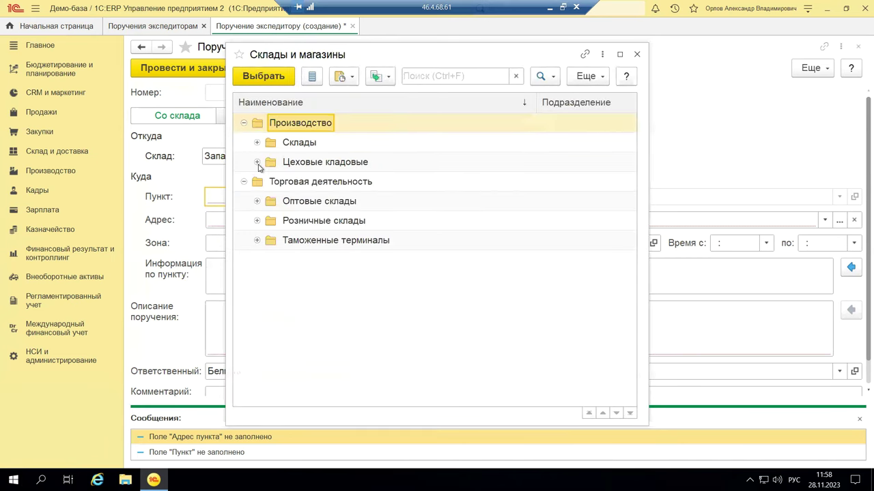
click(257, 143)
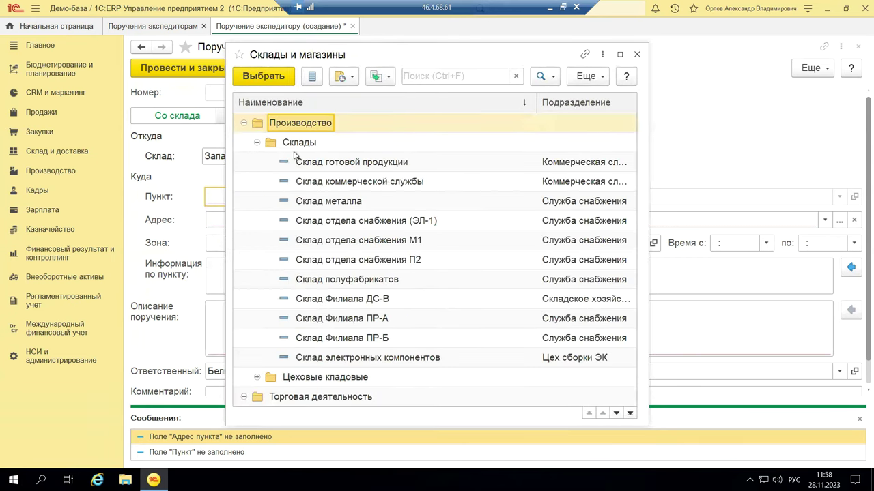
double_click(355, 162)
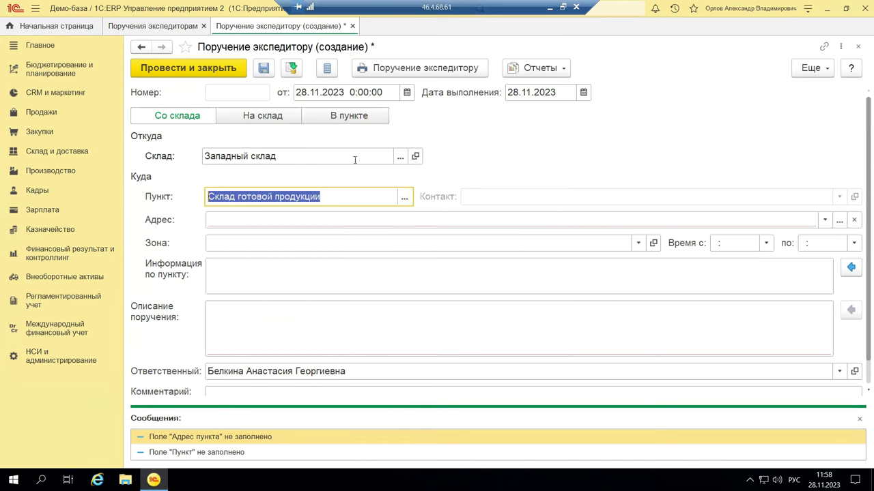
- Set the destination address to the region Калининградская область, leaving the remaining address details blank
click(827, 222)
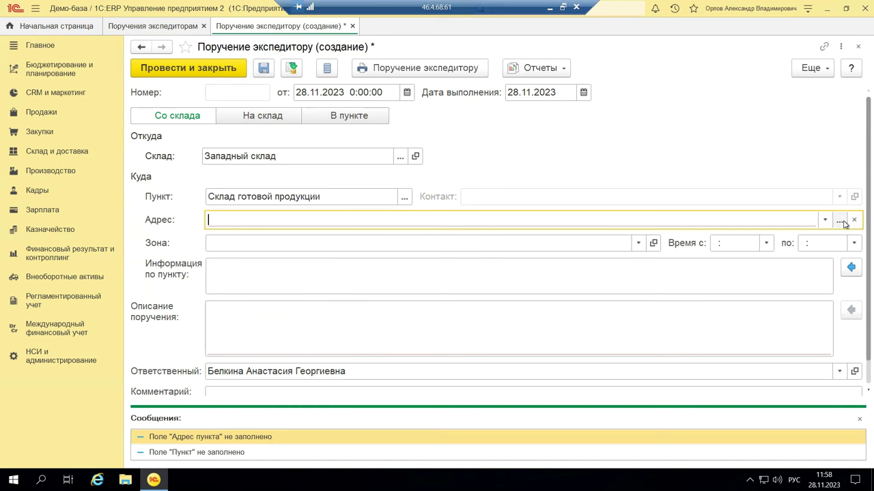
click(839, 221)
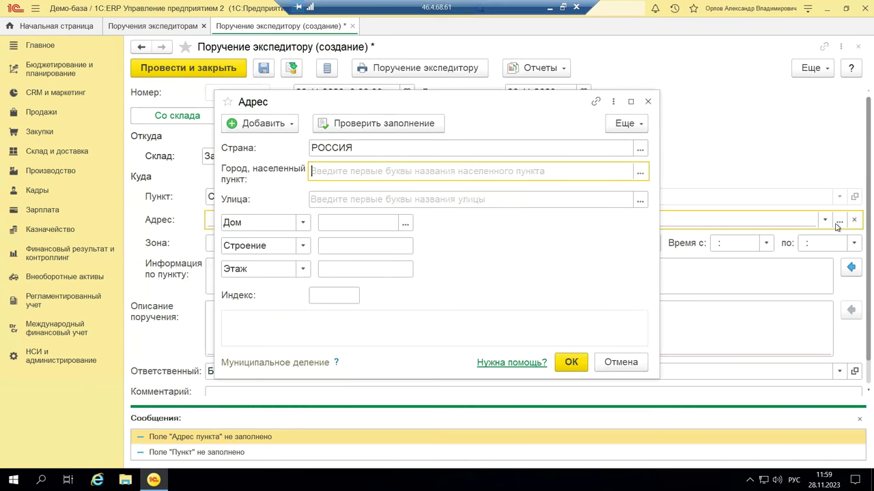
click(640, 172)
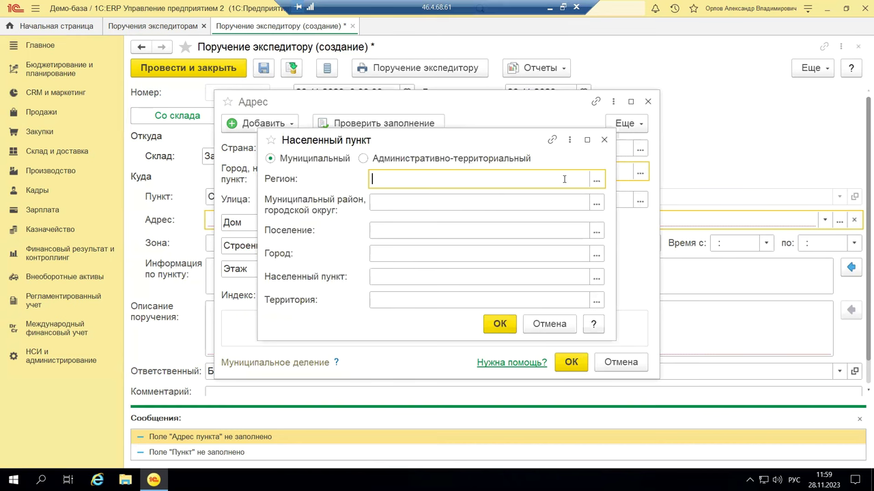
text(ка)
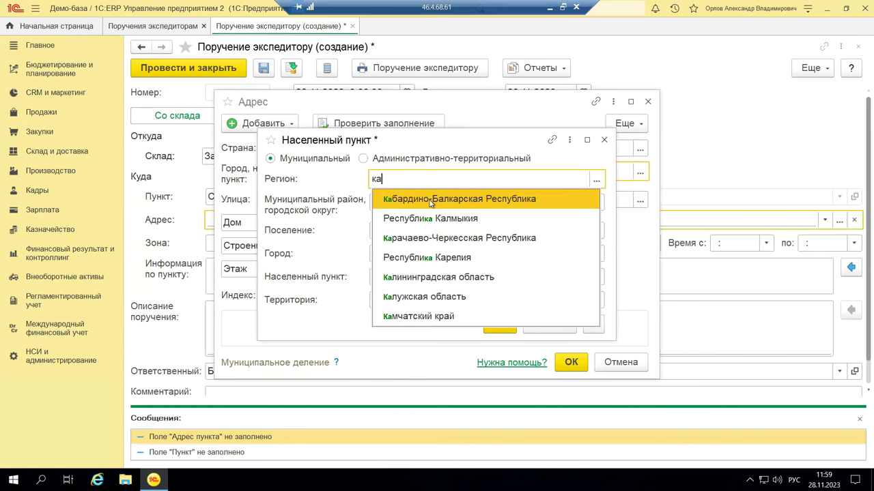
click(407, 277)
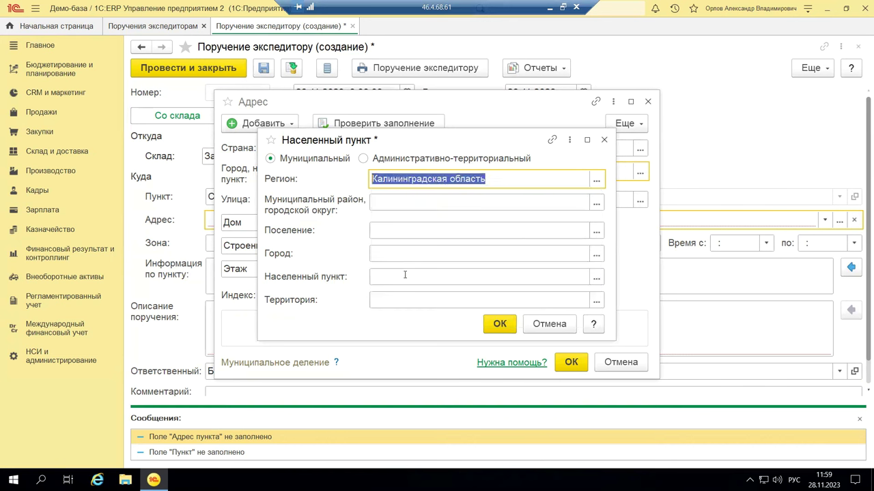
click(584, 207)
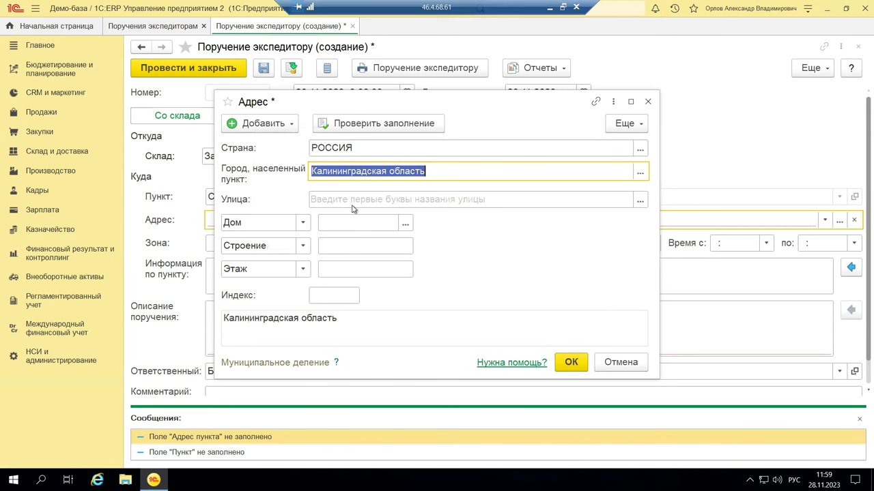
click(569, 361)
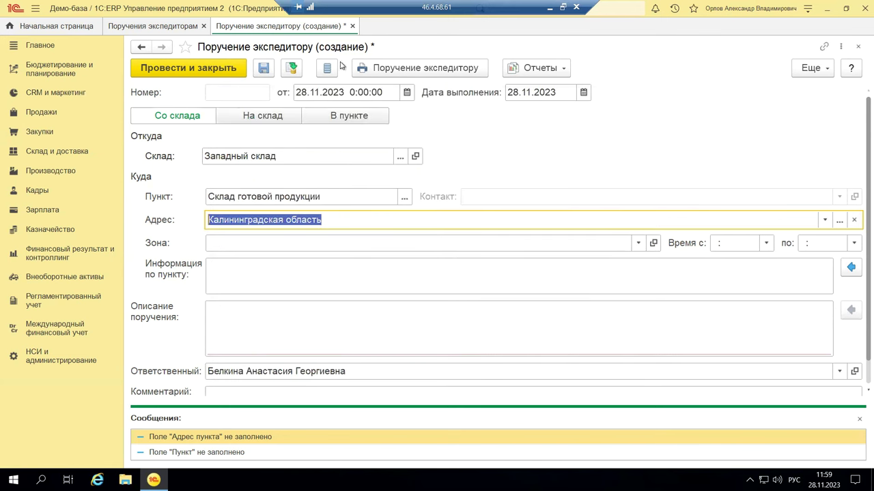
- Enter "смито" as the assignment's description and post the document while generating its Поручение экспедитору print form
click(292, 70)
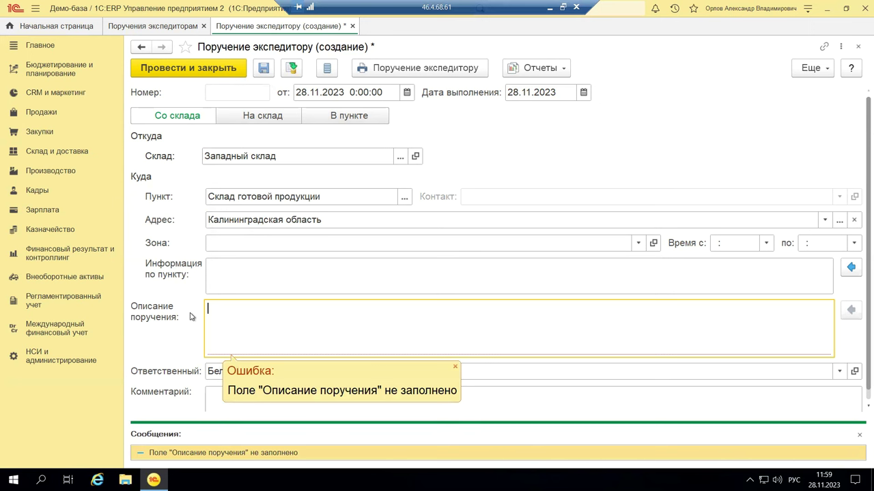
text(смито)
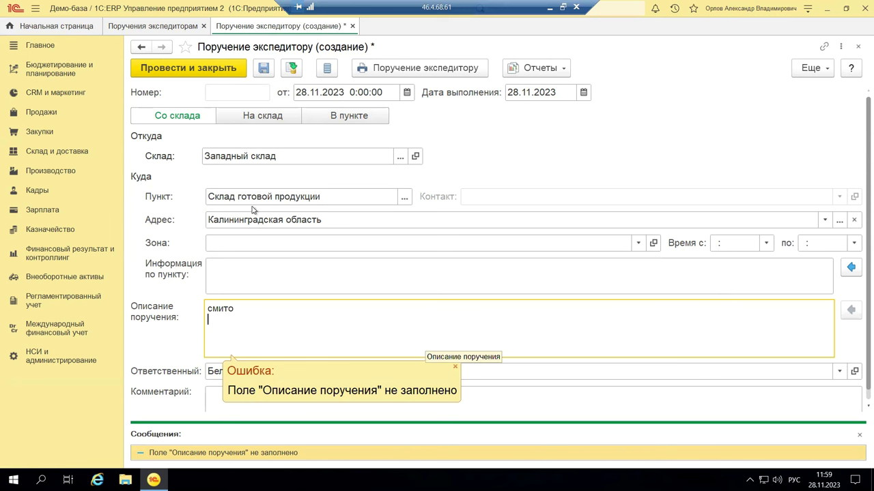
click(430, 69)
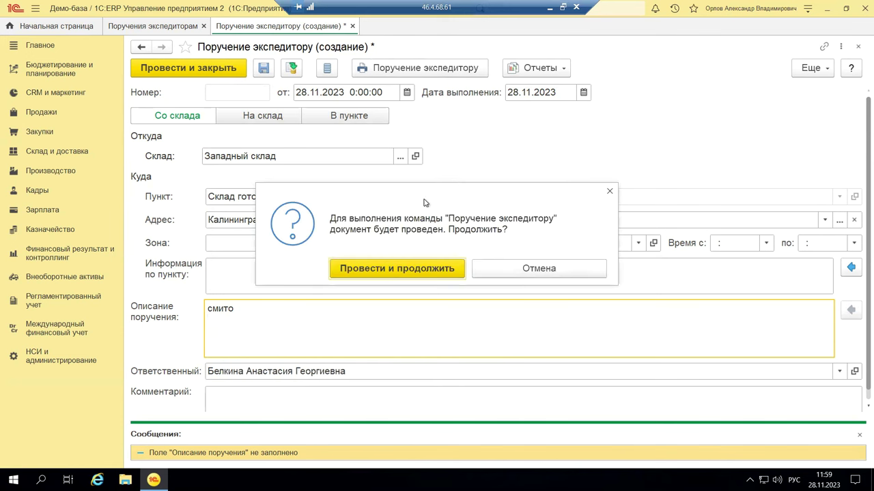
click(447, 271)
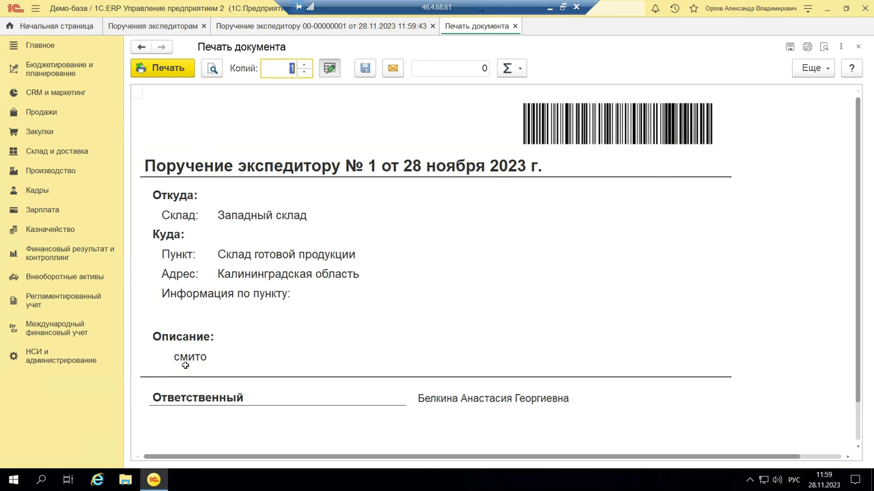
- Look through the whole print form of the forwarder assignment and close it
scroll(423, 228, down, 4)
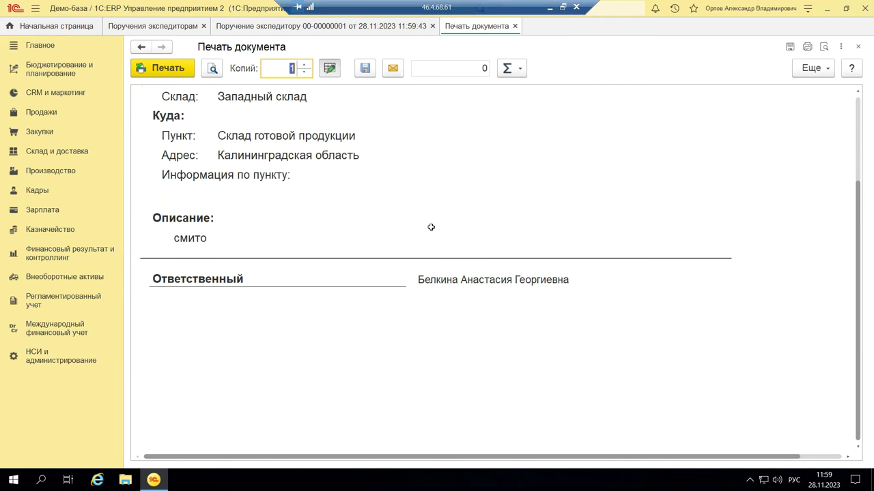
scroll(431, 228, up, 4)
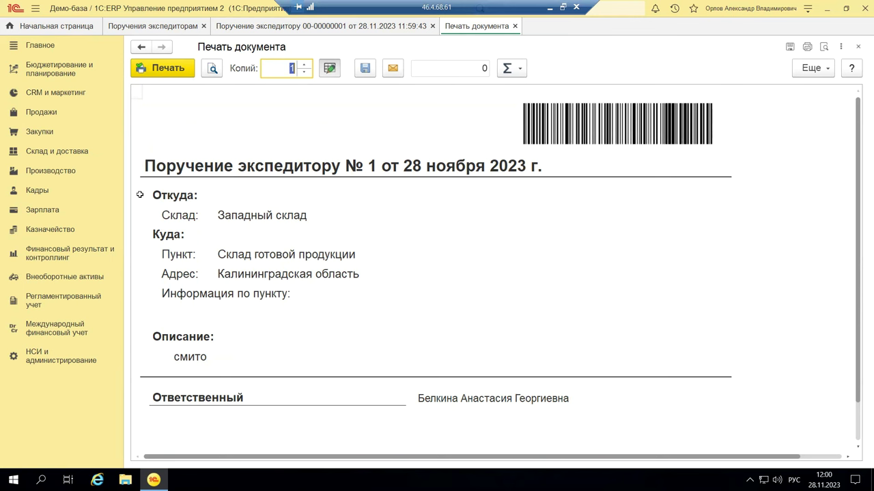
click(857, 46)
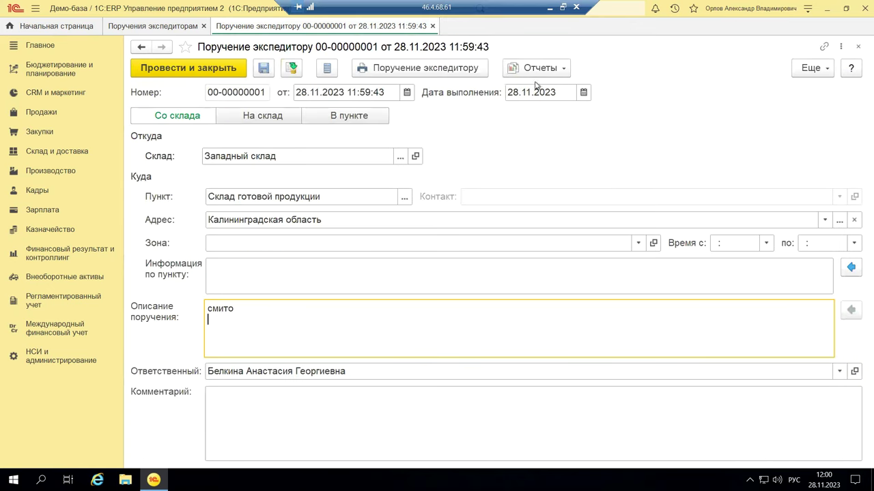
- View the assignment's Связанные документы report, and close it along with the assignment and the list of assignments
click(564, 71)
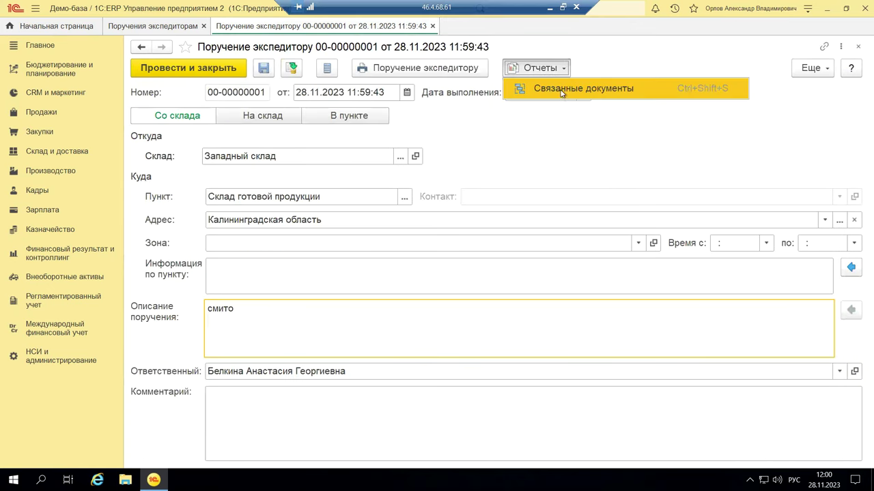
click(559, 94)
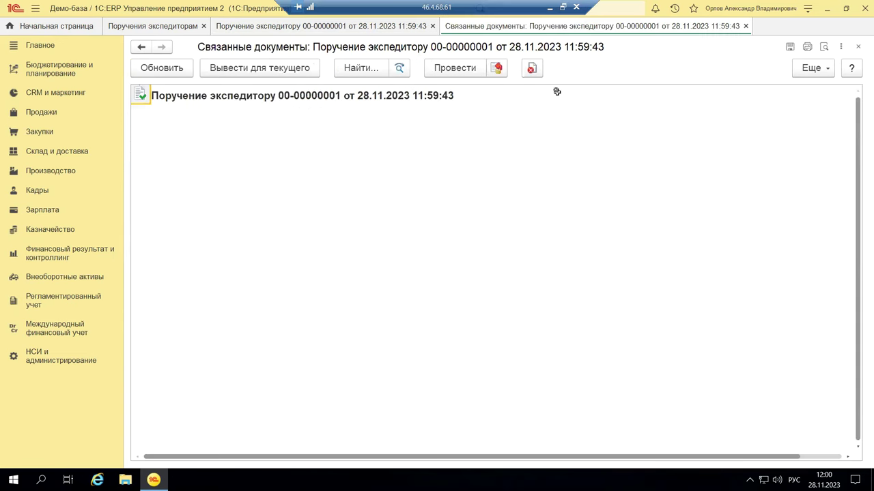
click(857, 50)
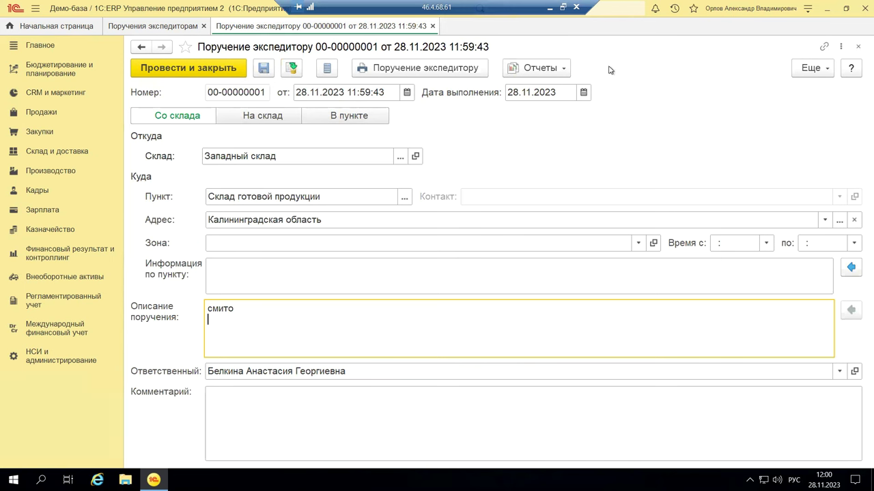
click(857, 47)
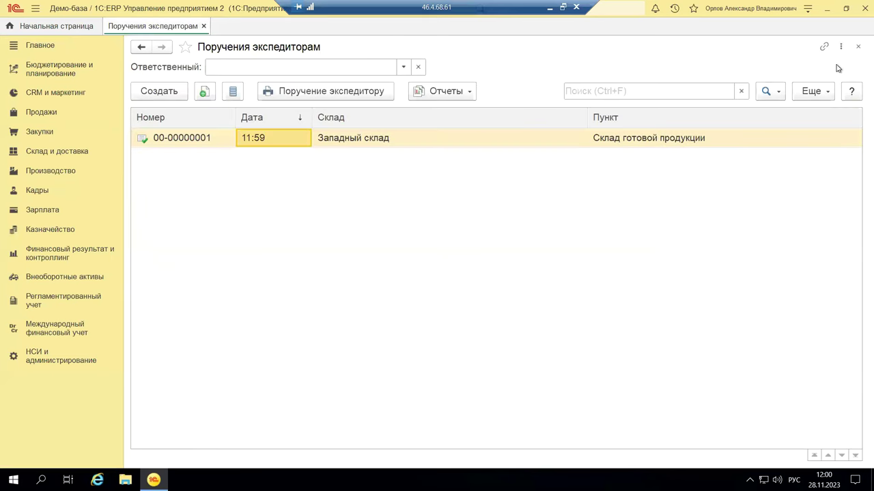
click(857, 48)
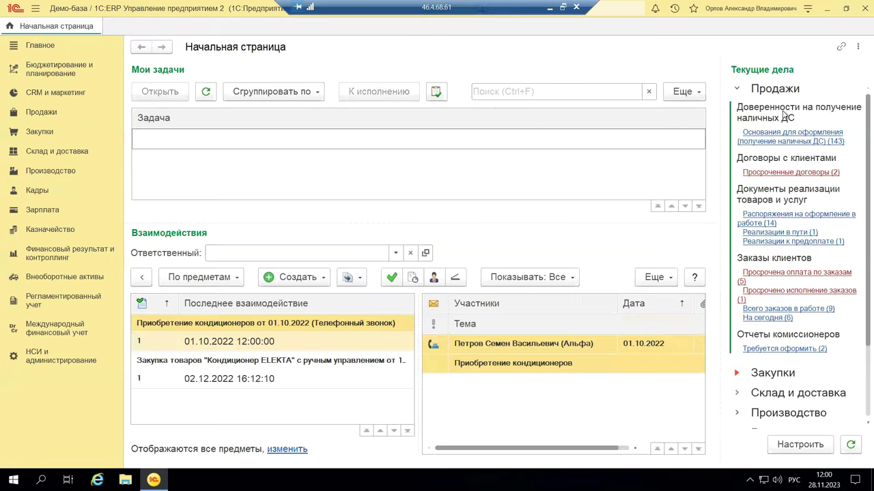
- Create a new record in Сотрудники магазинов under Склад и доставка and choose the first suggested employee
click(48, 152)
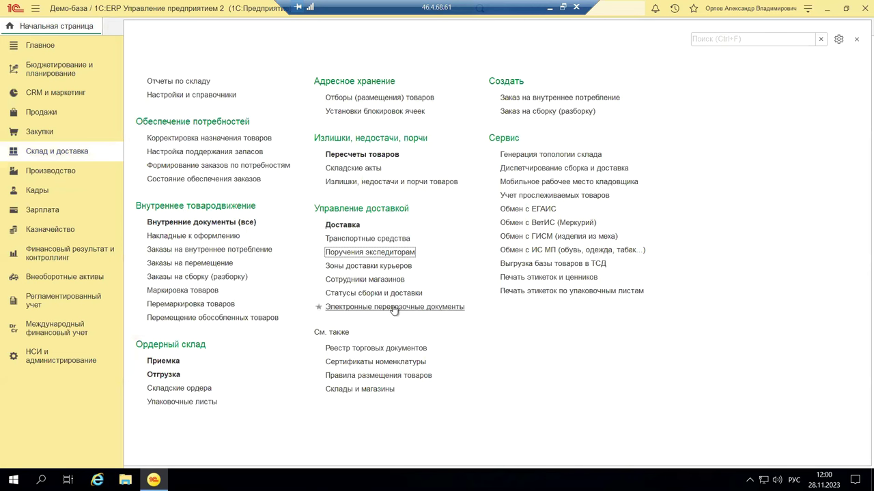
click(373, 280)
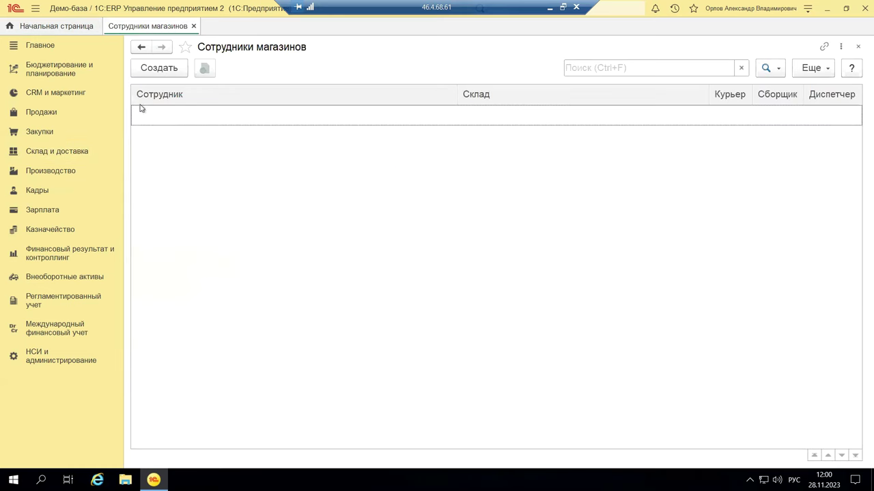
click(148, 71)
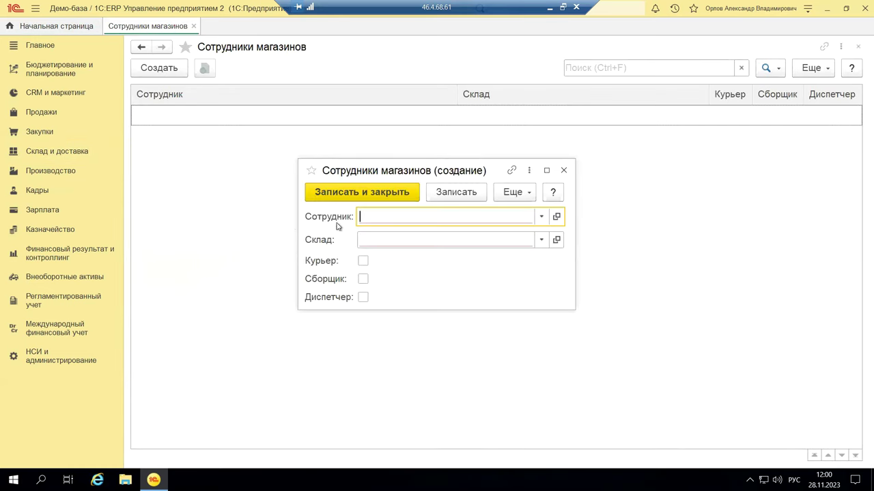
click(541, 216)
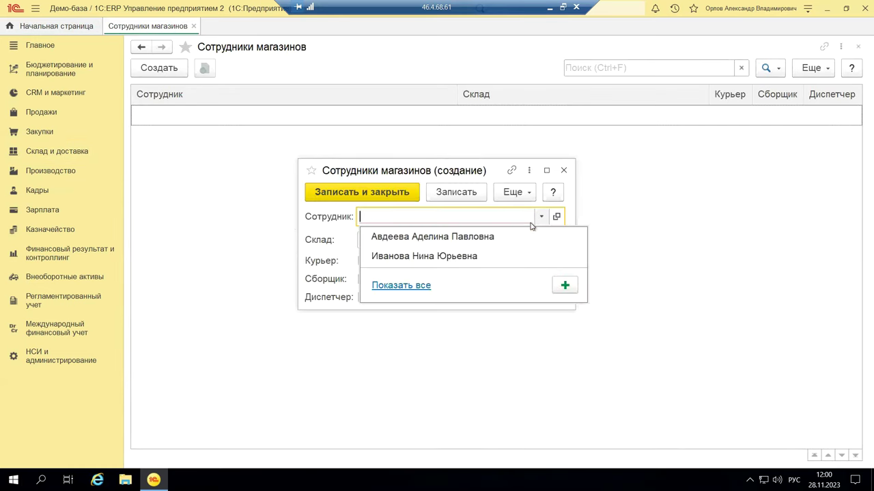
click(471, 237)
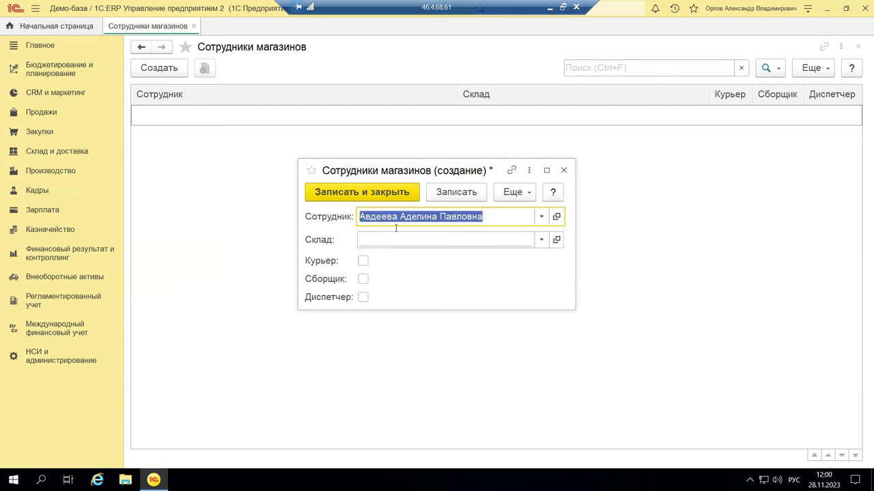
- Set the store employee's warehouse to Склад готовой продукции from the Производство group's Склады folder
click(543, 243)
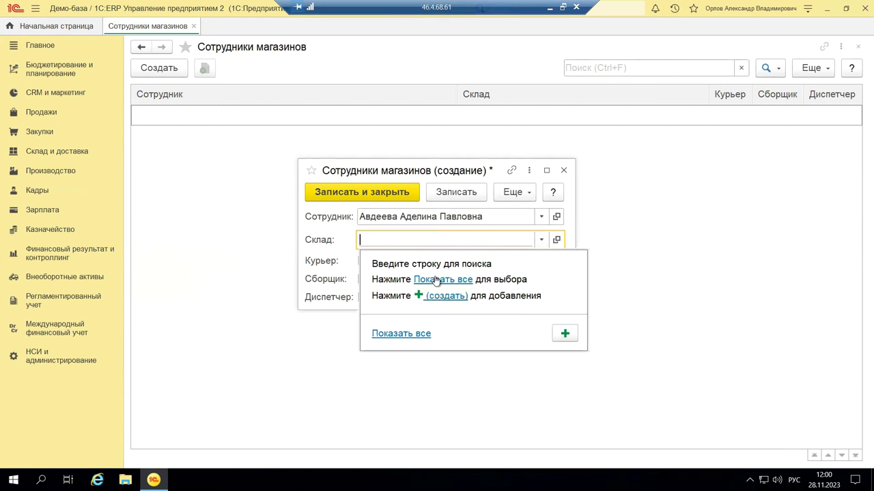
click(437, 279)
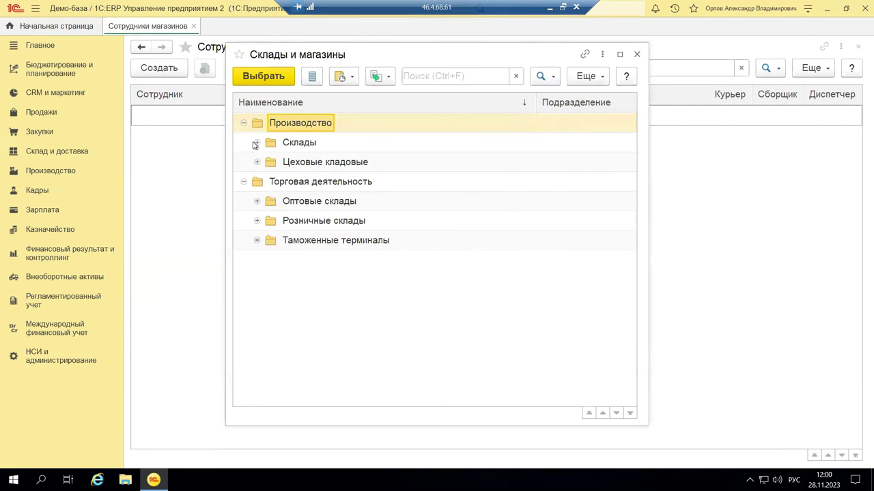
click(258, 143)
click(300, 162)
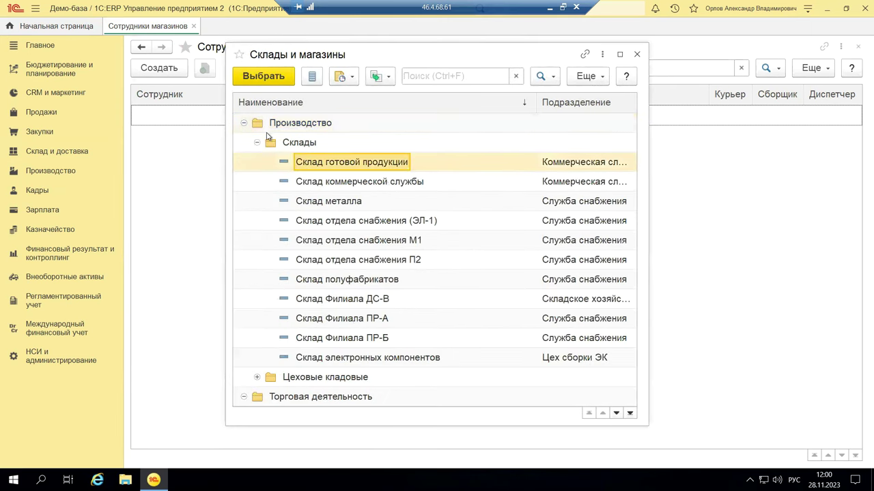
click(263, 77)
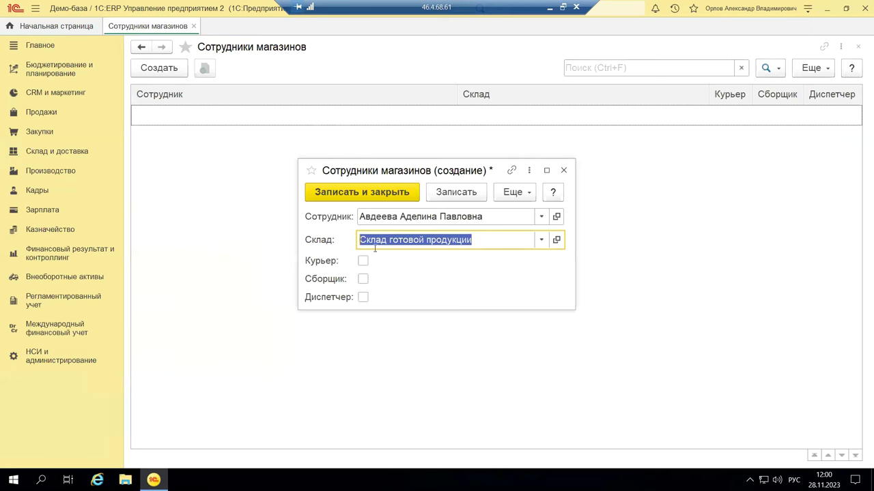
- Assign the employee the Диспетчер role, save and close the record, and close the store employees list
click(363, 299)
click(379, 193)
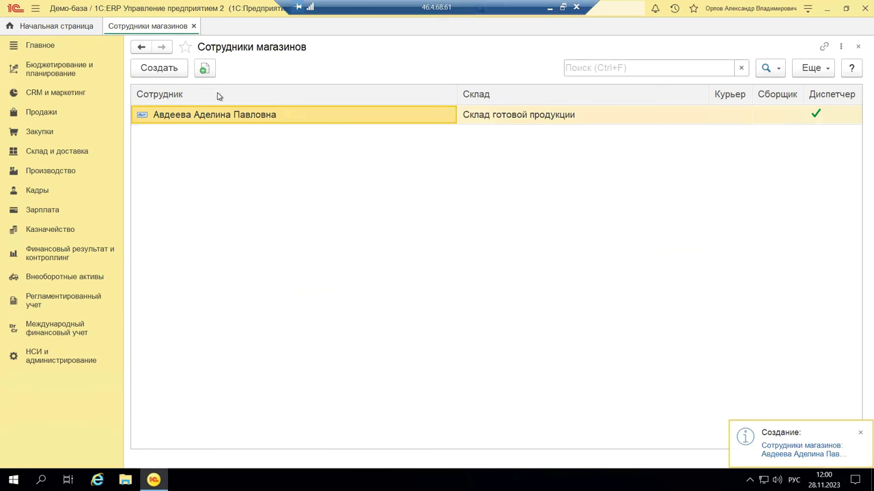
click(858, 46)
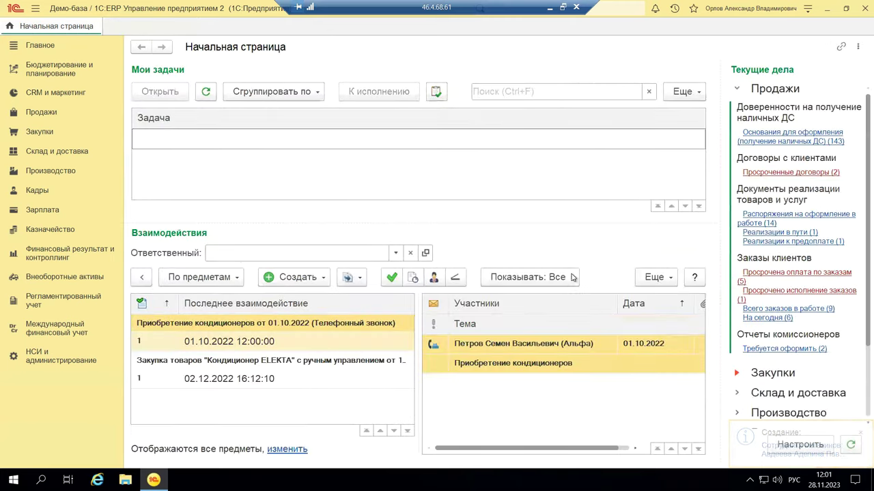
- Start a new Электронная транспортная накладная in Электронные перевозочные документы under Склад и доставка
click(54, 154)
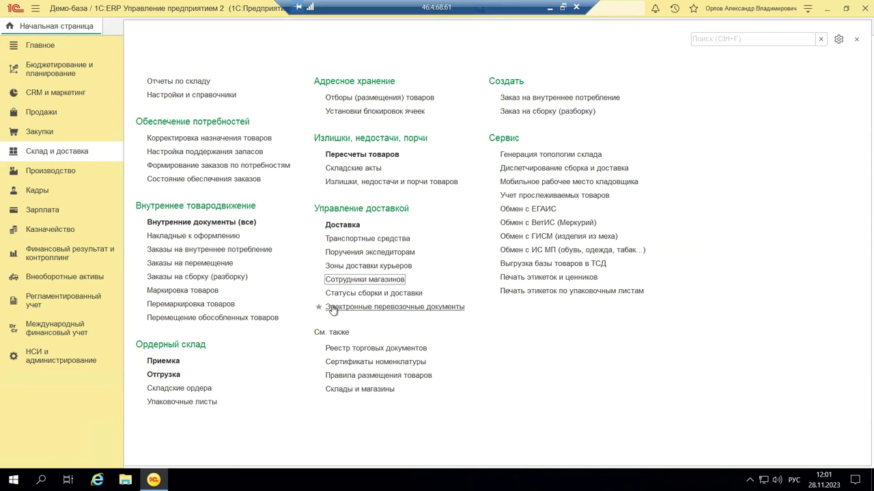
click(352, 307)
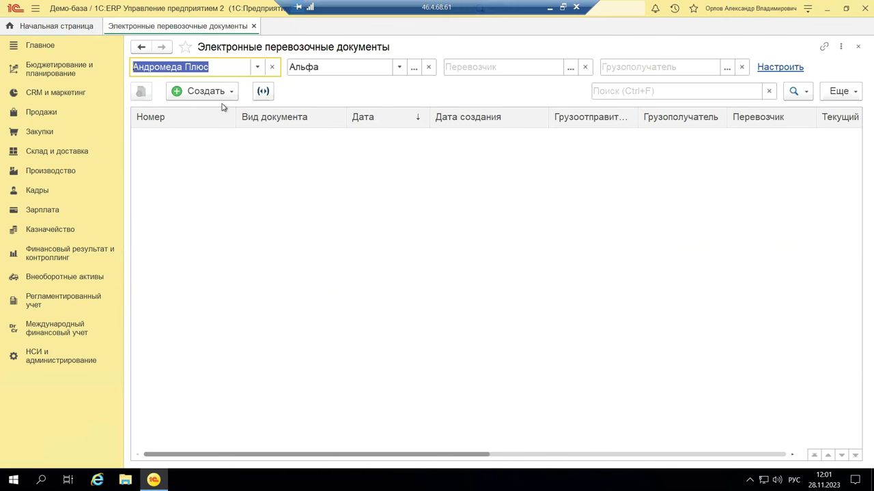
click(209, 92)
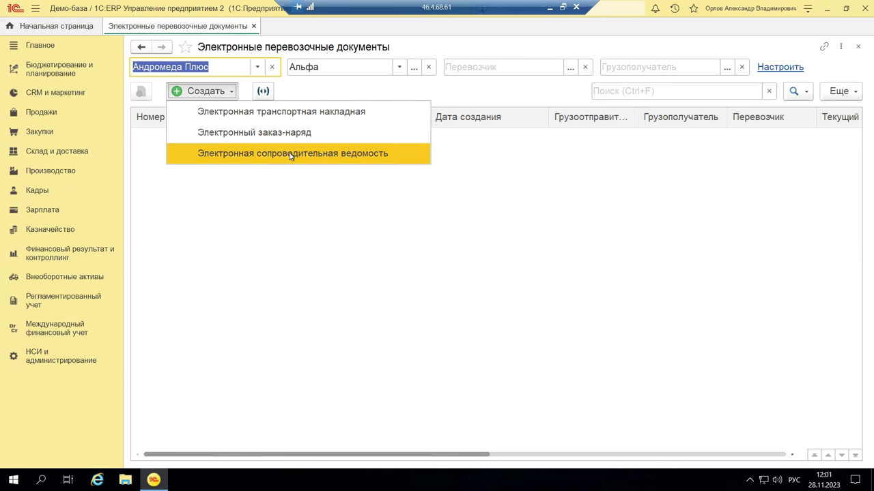
click(271, 113)
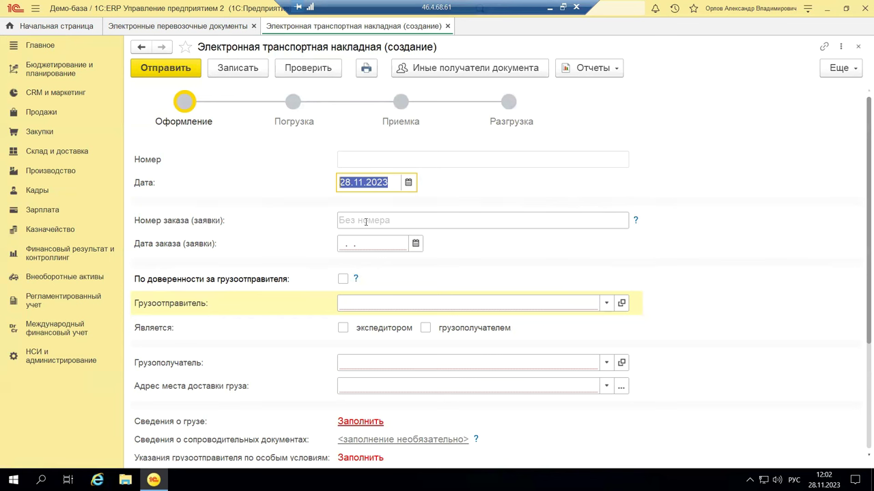
- Read the hint for Номер заказа (заявки) and set Дата заказа (заявки) to 28.11.2023
click(366, 222)
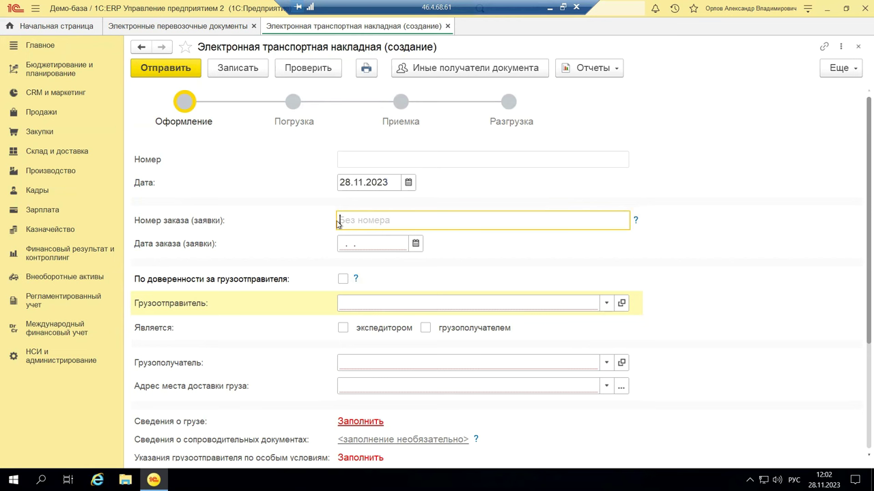
click(635, 223)
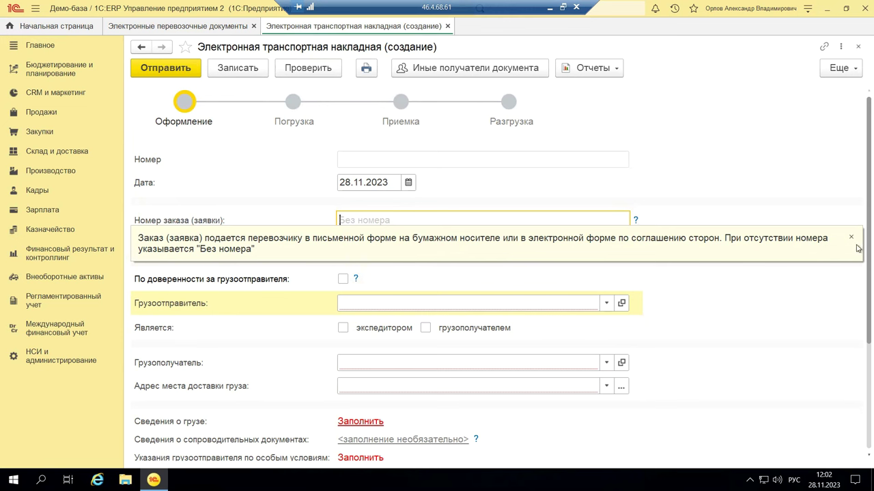
click(823, 238)
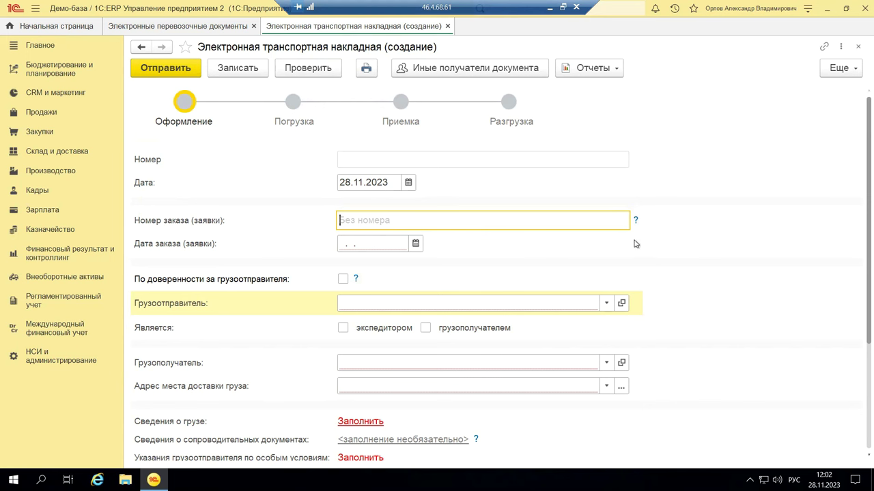
click(416, 243)
click(496, 175)
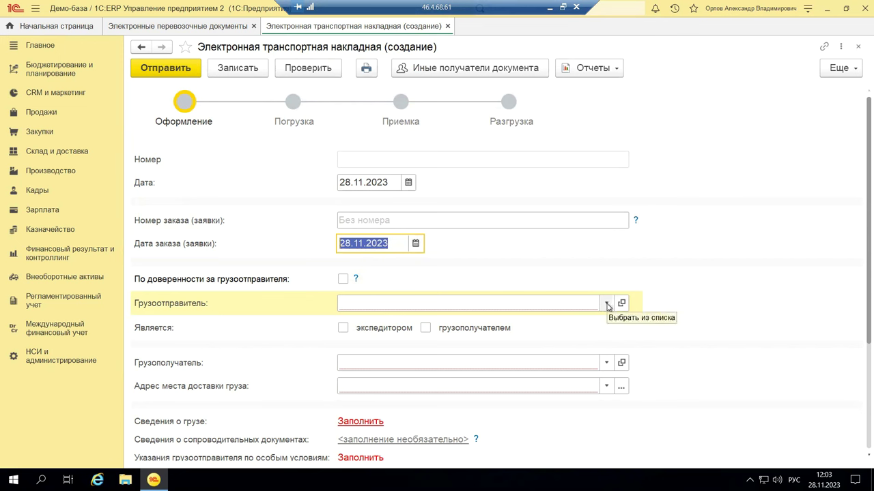
- Review the choices offered for Грузоотправитель, Грузополучатель and Перевозчик in the waybill without selecting any
click(608, 305)
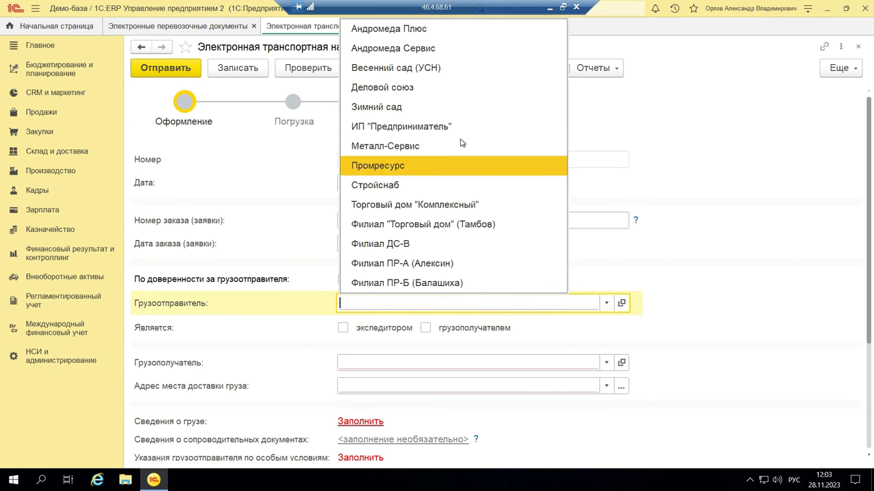
click(690, 164)
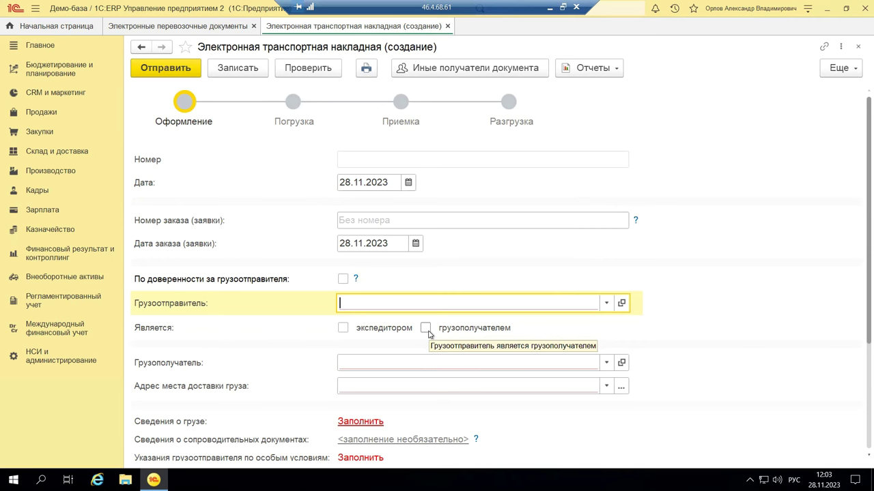
scroll(428, 333, down, 3)
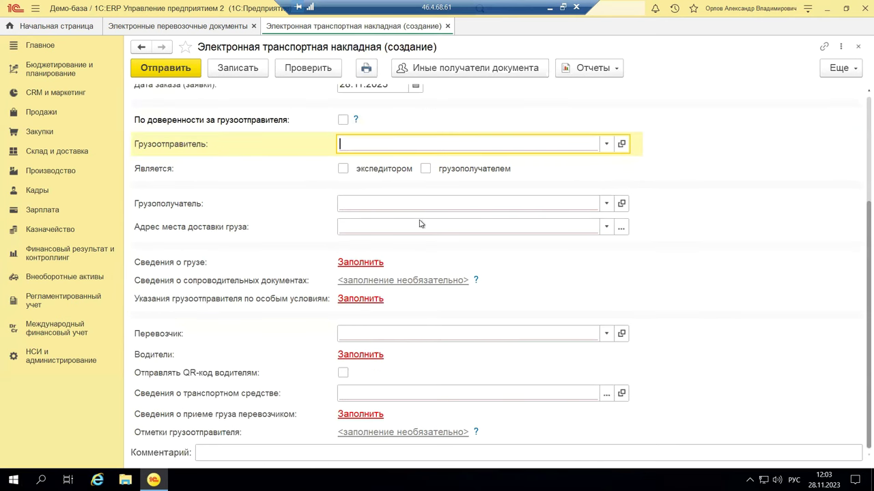
click(606, 204)
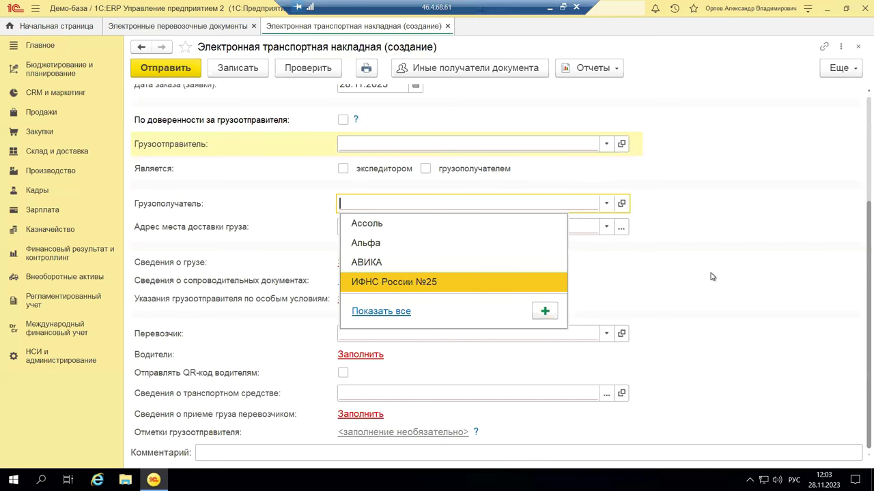
key(Up)
key(Up)
key(Up)
key(Down)
key(Down)
key(Down)
key(Escape)
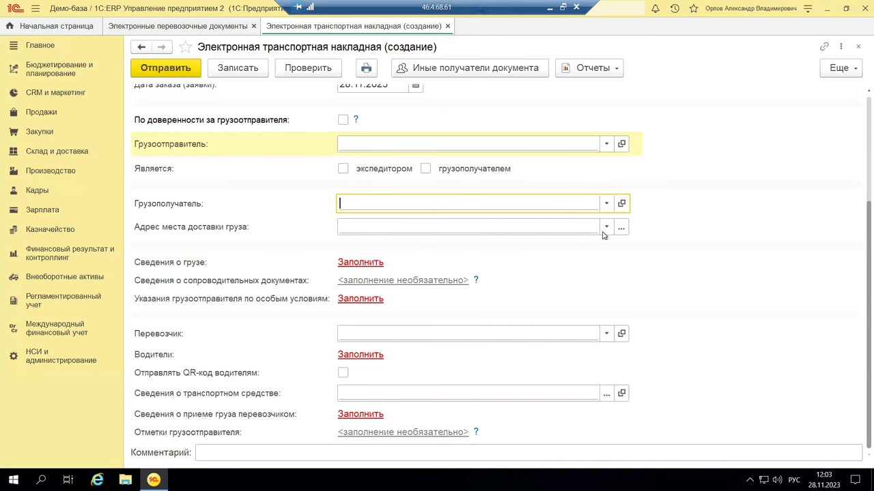
key(Tab)
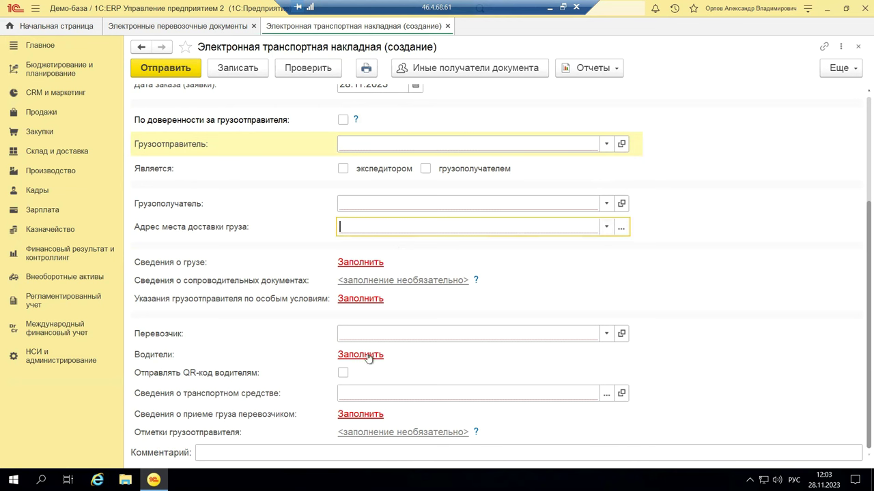
click(405, 334)
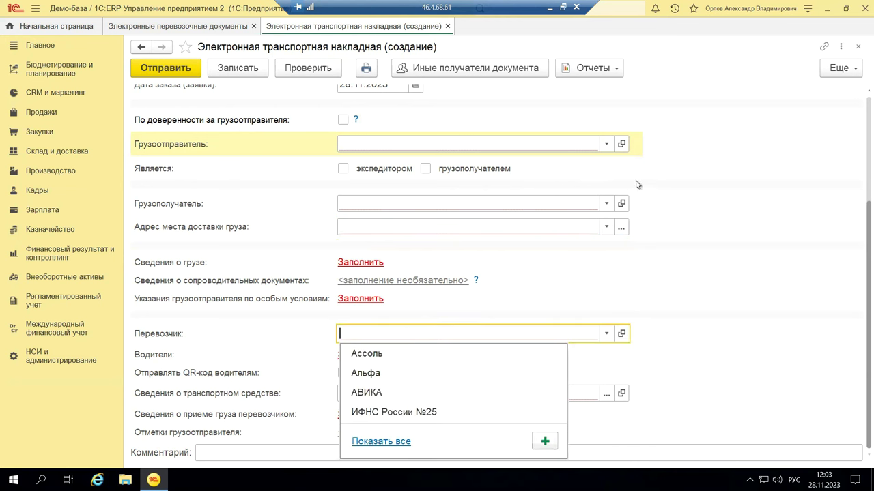
- View the waybill's Сведения о грузе form, close it, and try to open Иные получатели документа
click(366, 264)
click(363, 264)
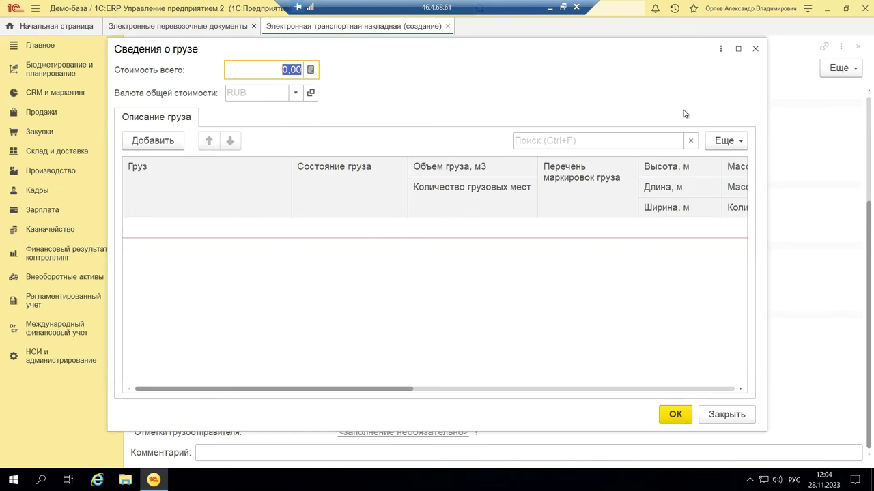
click(756, 51)
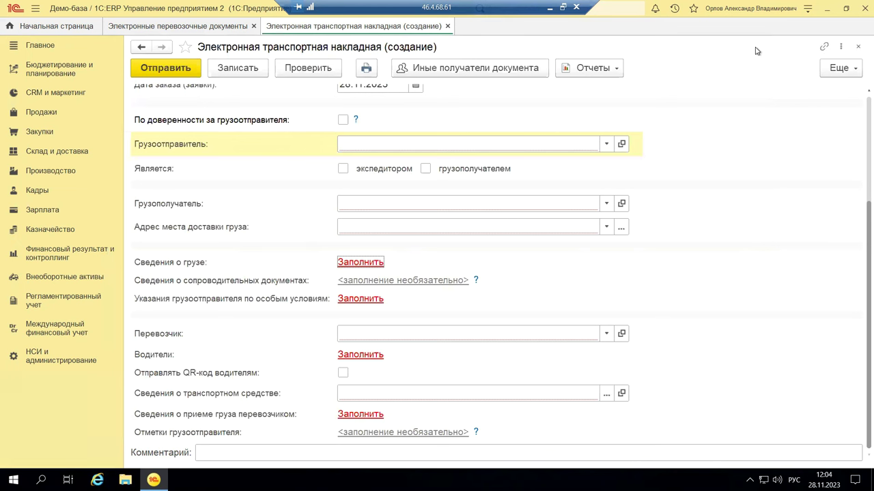
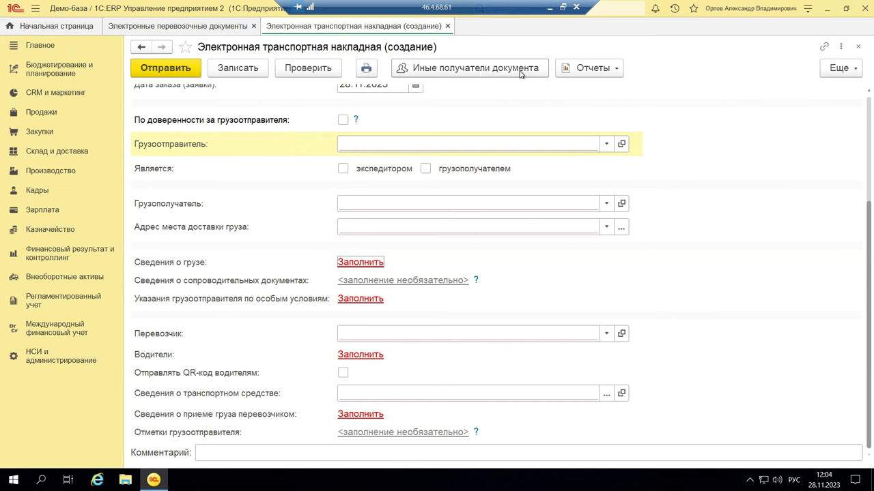
click(476, 69)
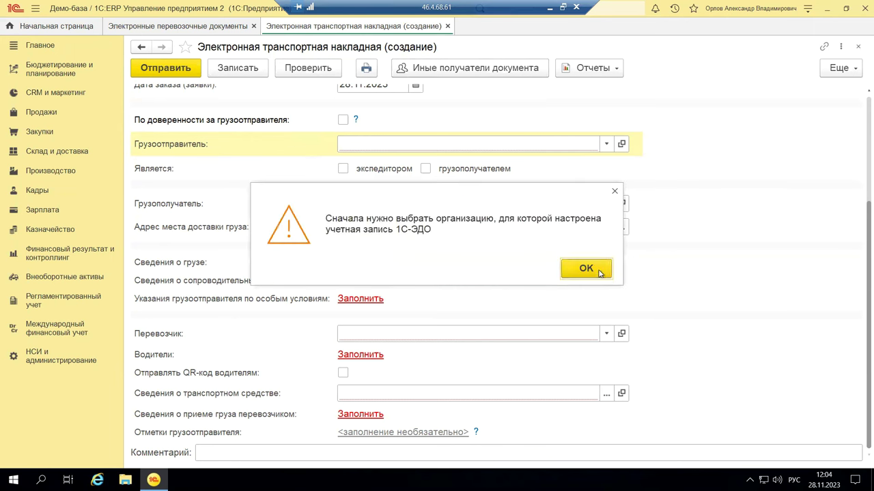
click(586, 268)
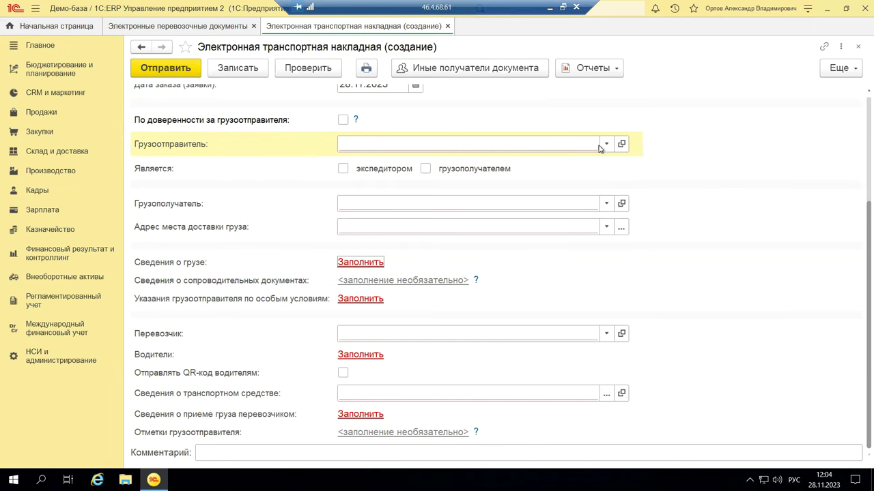
- Try the waybill's Связанные документы report without saving, and close the waybill and the list of electronic transport documents
click(618, 70)
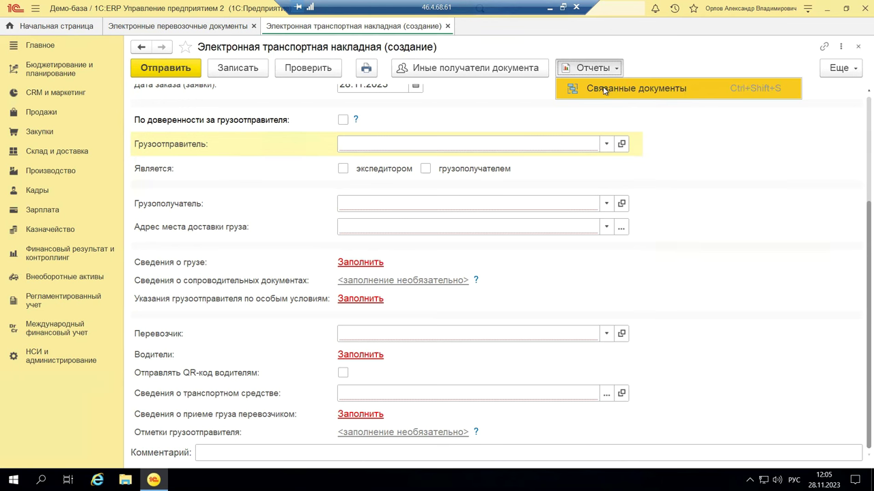
click(604, 89)
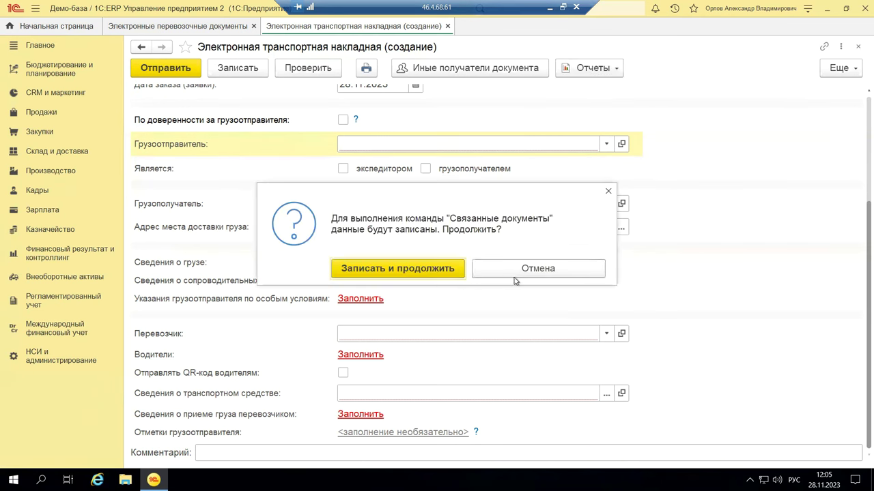
click(608, 191)
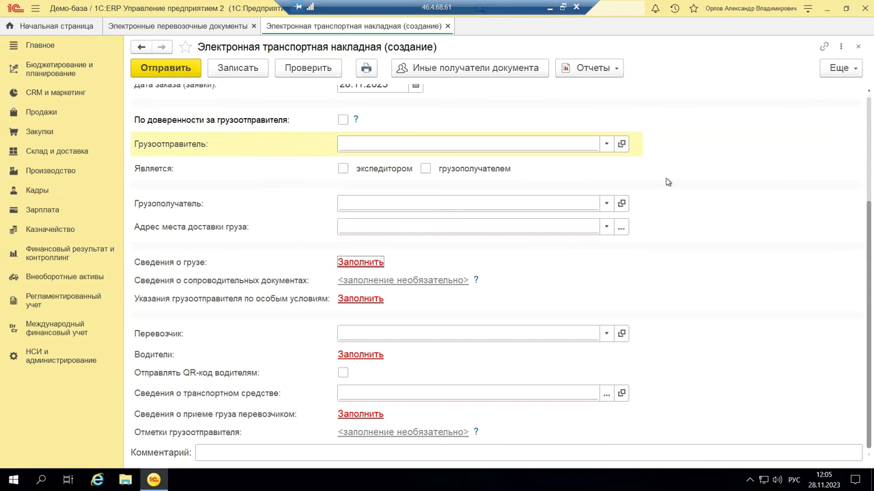
click(856, 46)
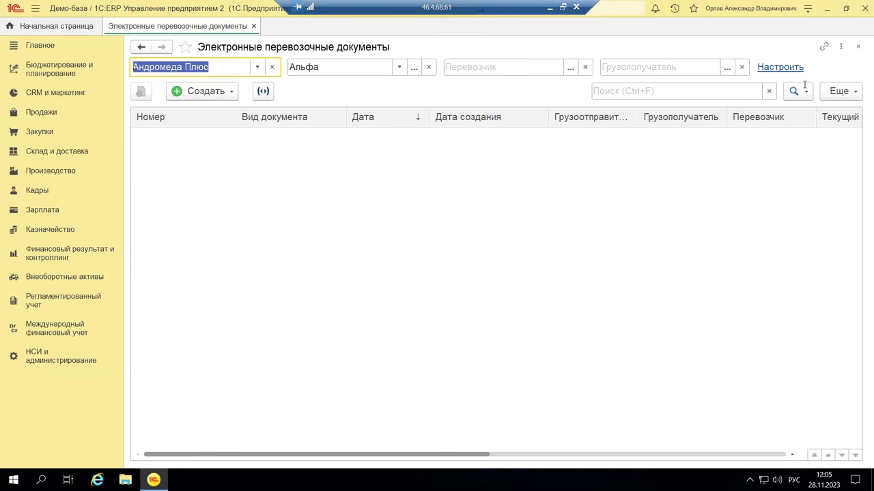
click(858, 46)
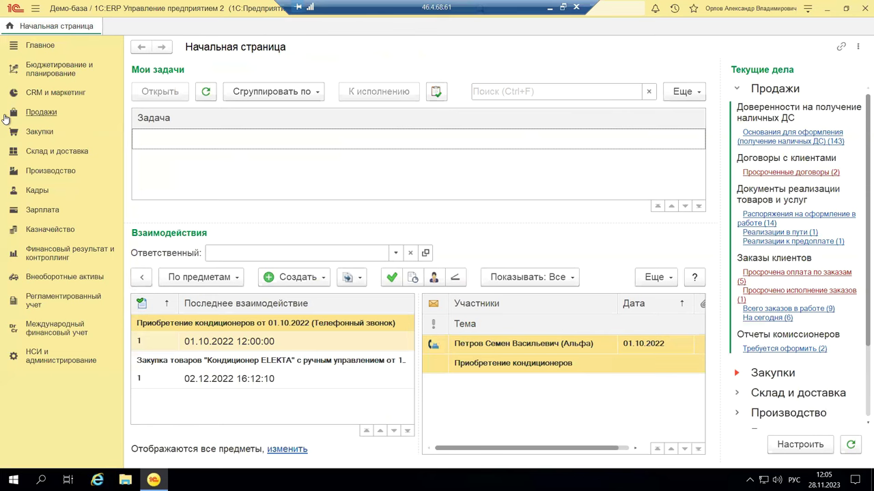
- View Генерация топологии склада under Склад и доставка, collapse its Адресация section, and close the form
click(38, 154)
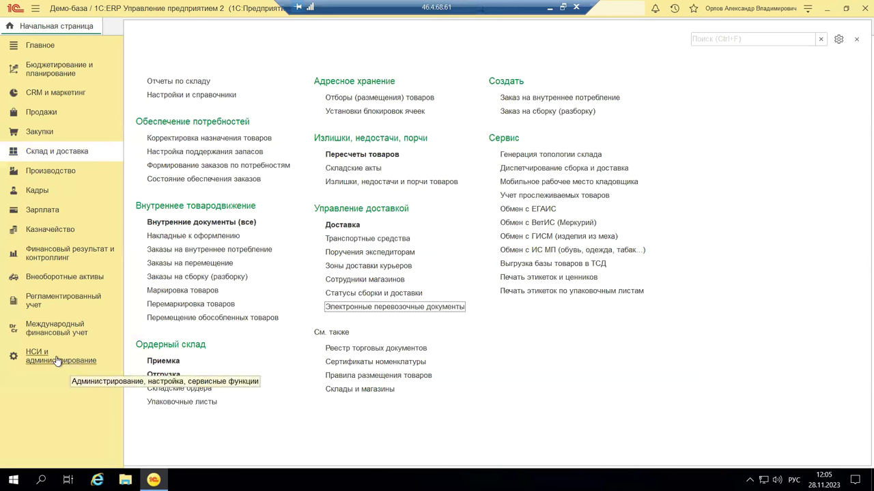
click(591, 155)
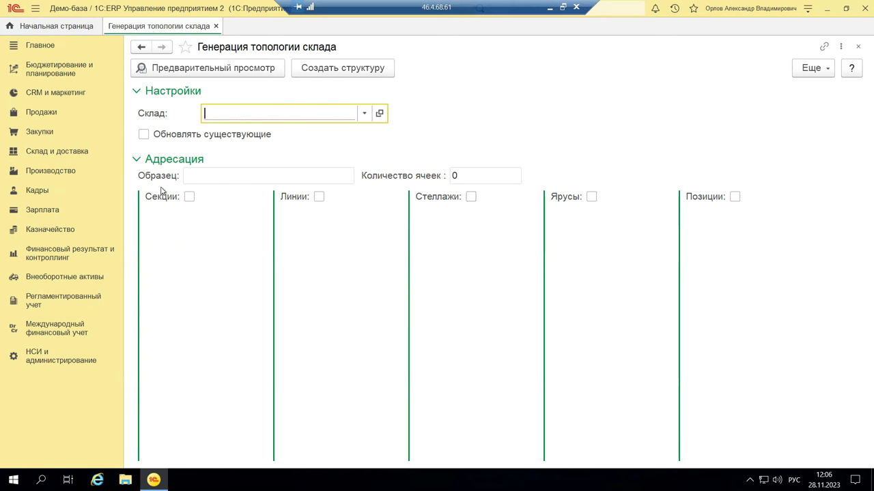
click(135, 160)
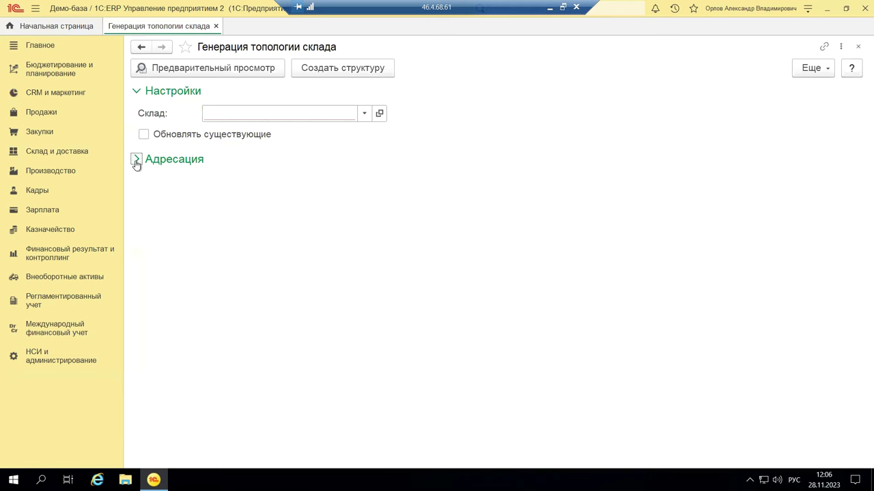
click(858, 46)
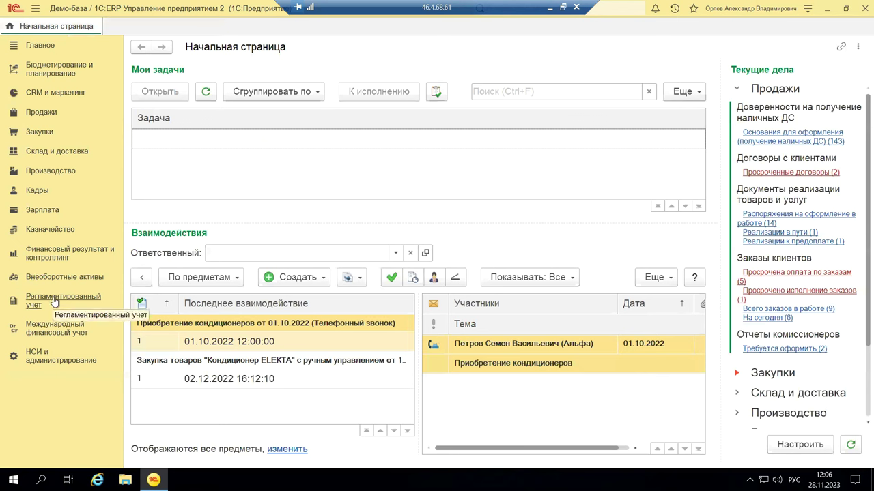
- Open Диспетчирование сборка и доставка under Склад и доставка and review the Статус filter choices without selecting any
click(57, 154)
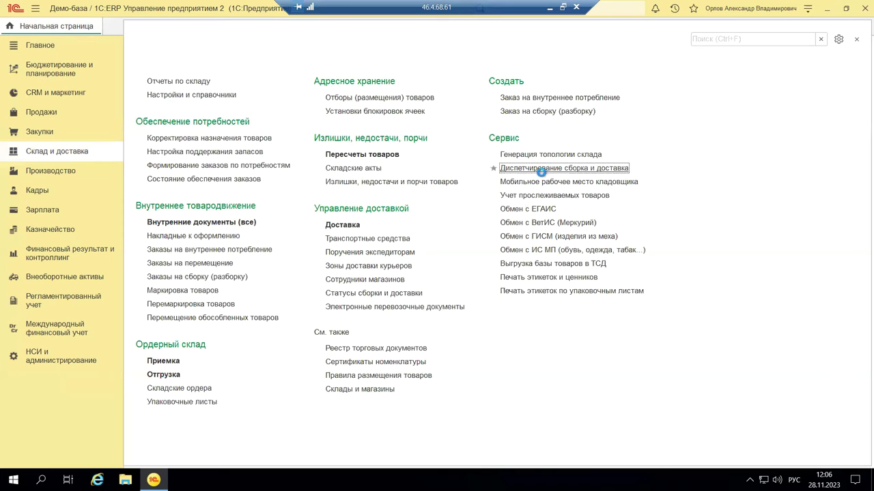
click(541, 168)
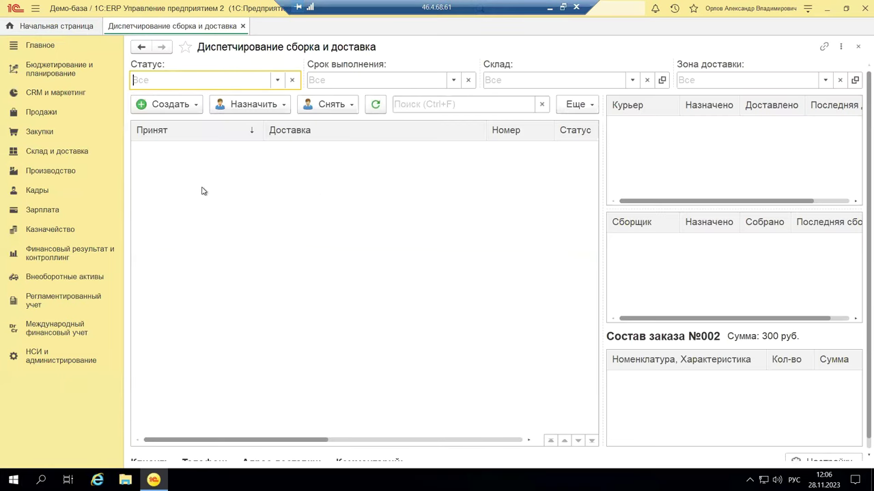
click(276, 80)
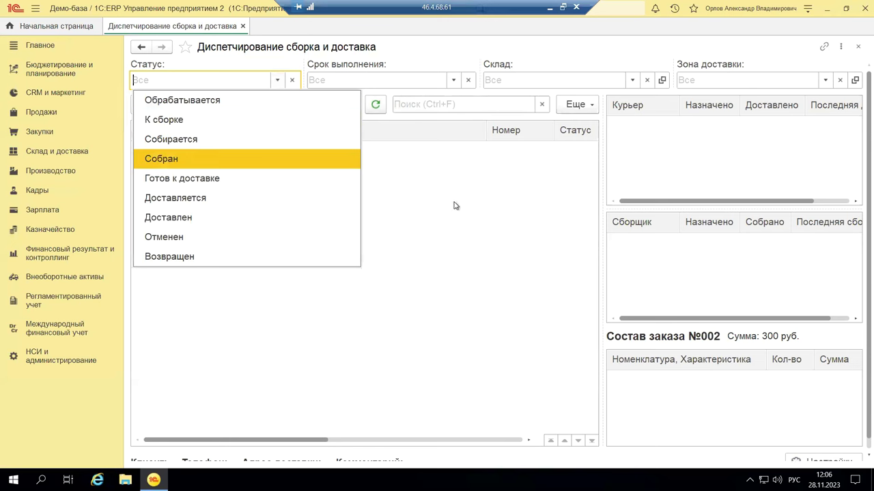
click(472, 212)
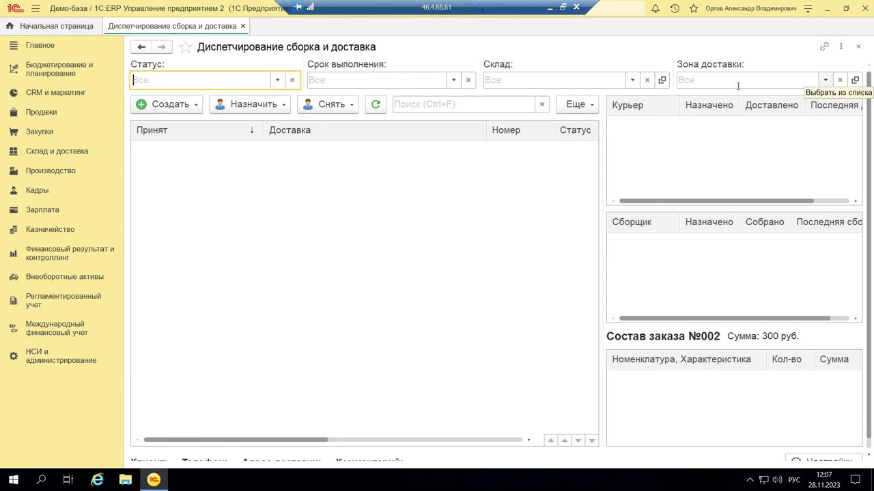
- Review the Создать and Назначить options of the dispatching form without choosing any, and close the form
click(163, 106)
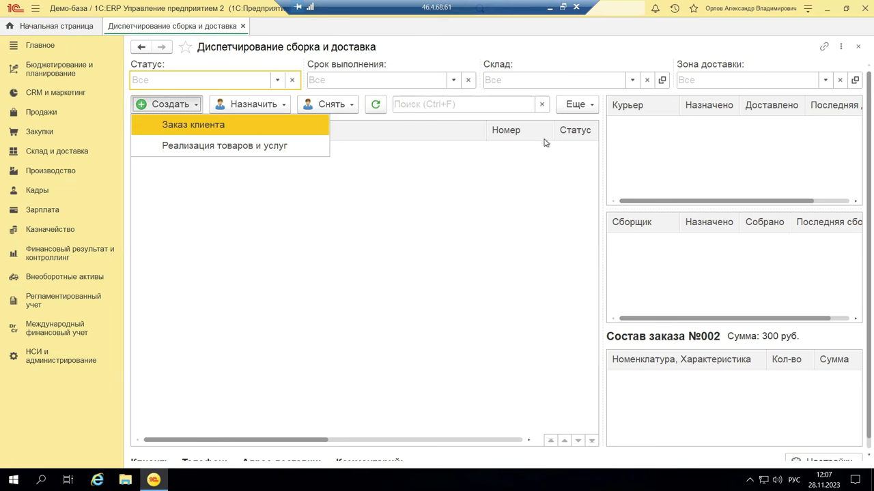
click(252, 104)
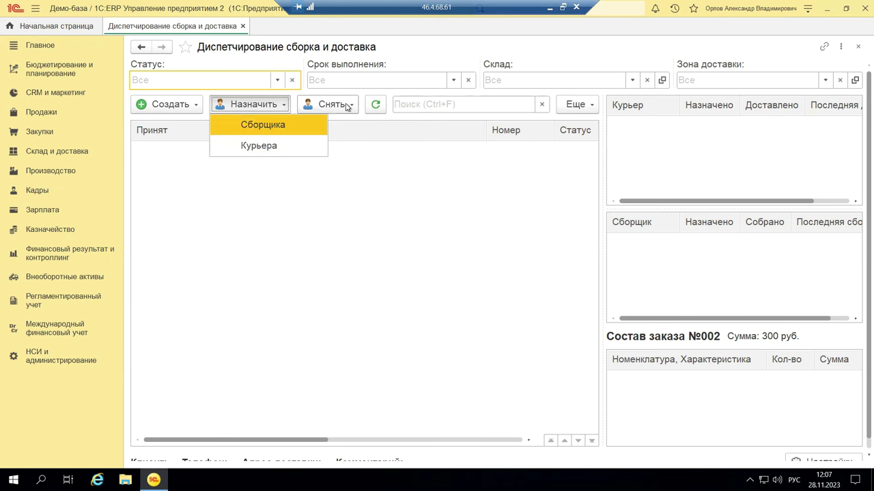
click(518, 304)
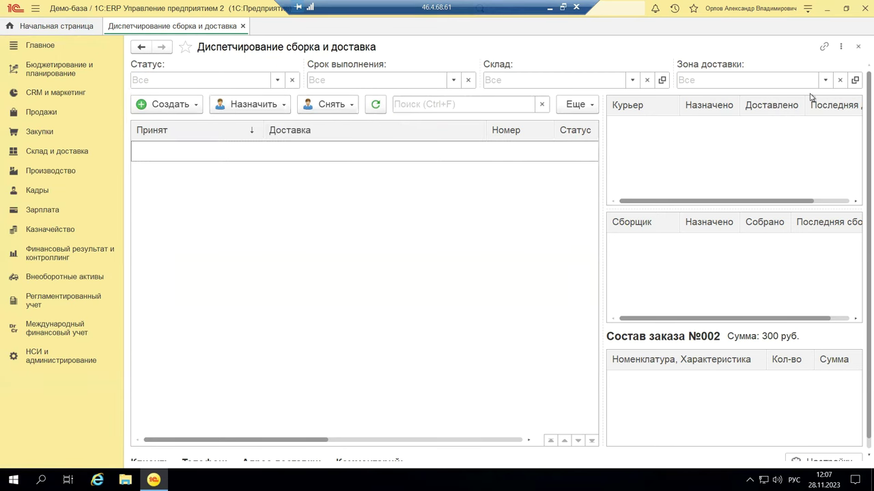
click(857, 45)
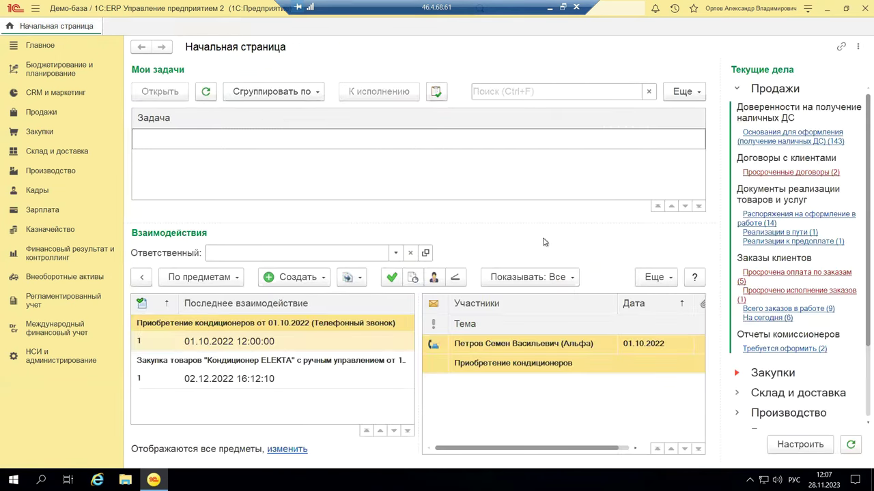
- In Мобильное рабочее место кладовщика, try to start receiving on the База "Продукты" order from Распоряжения на приемку, and return to the storekeeper form
click(48, 152)
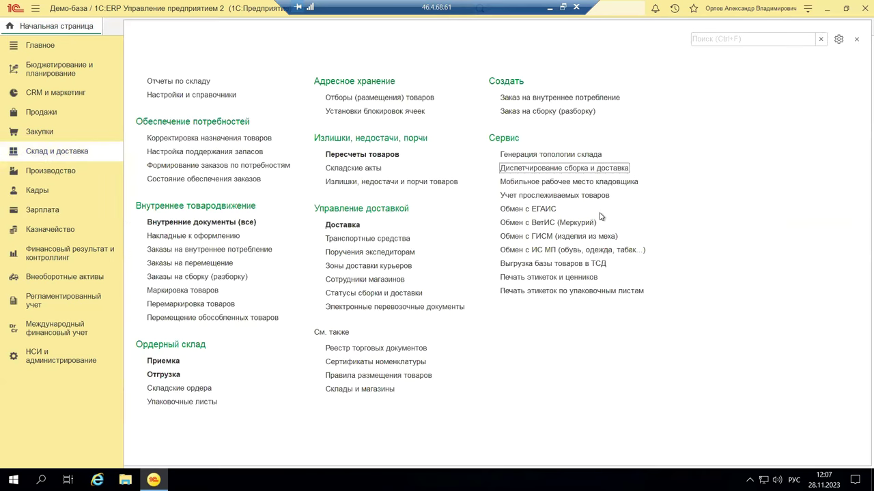
click(557, 182)
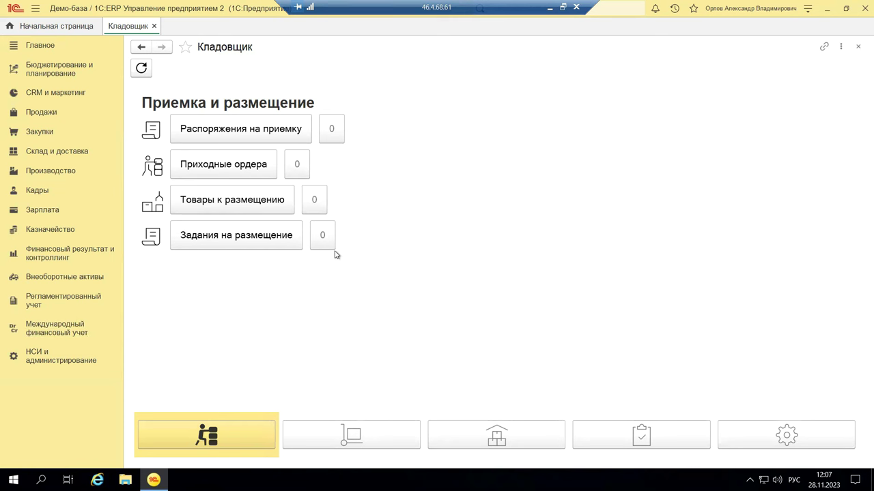
click(210, 138)
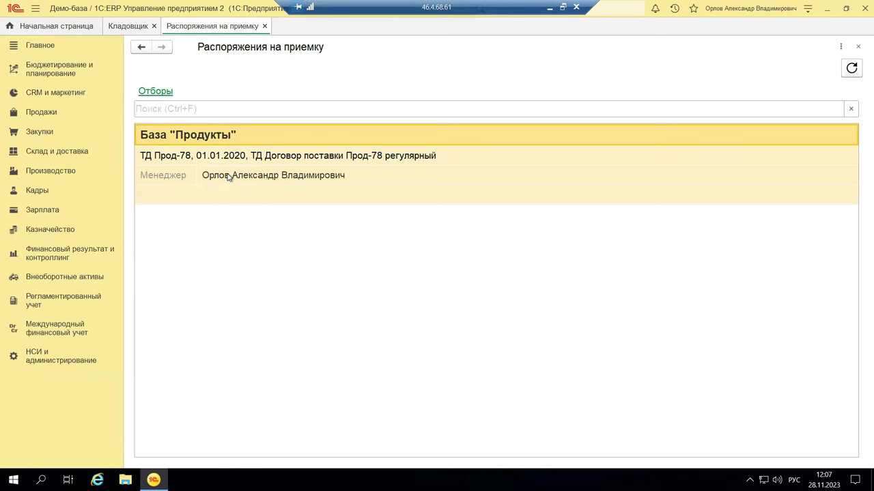
double_click(257, 162)
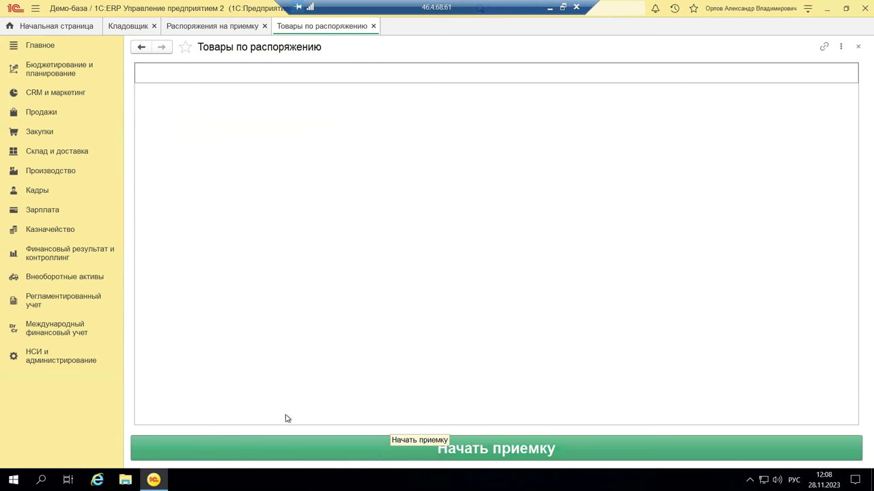
click(318, 445)
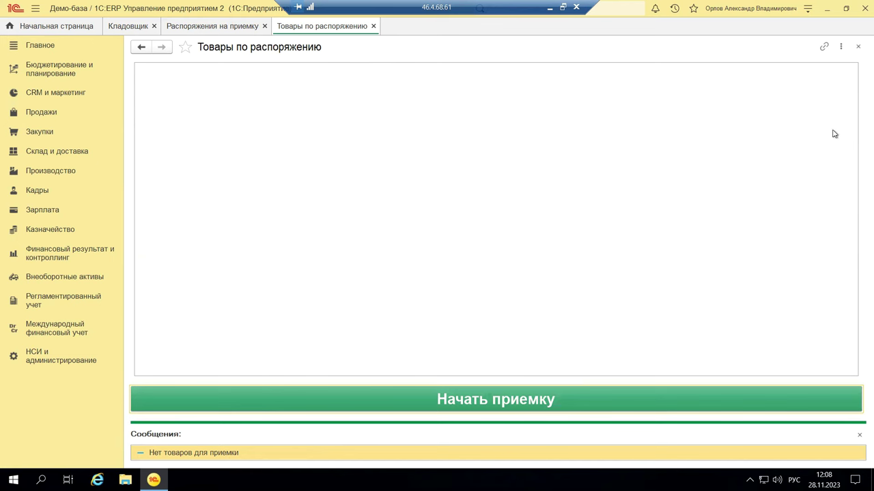
click(858, 46)
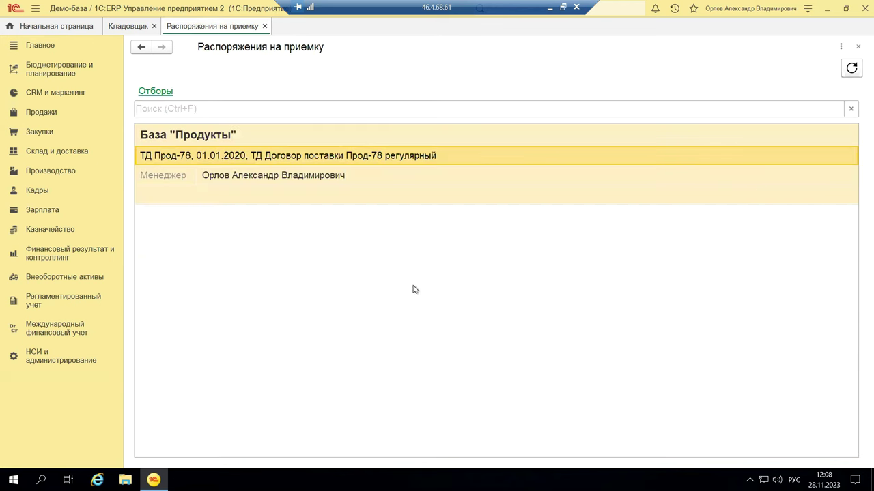
click(858, 47)
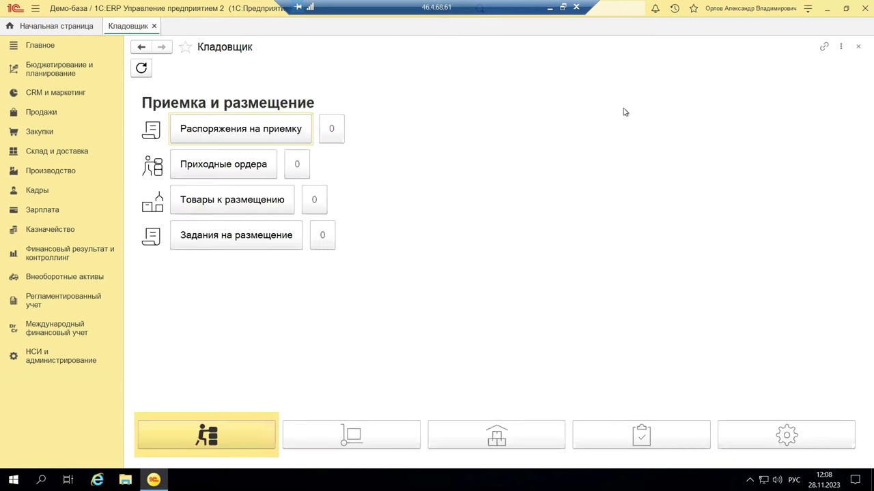
- Review the Кладовщик filter choices in Приходные ордера without changing it, and view and close the Товары к размещению form
click(197, 166)
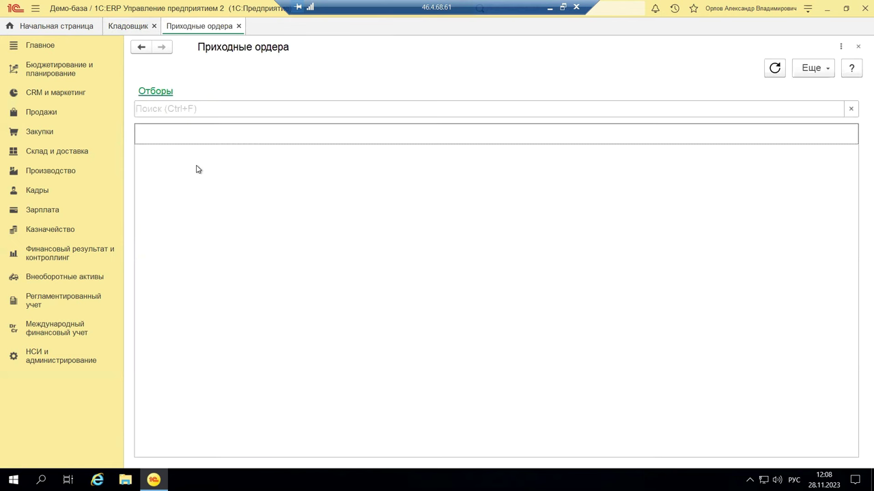
click(156, 93)
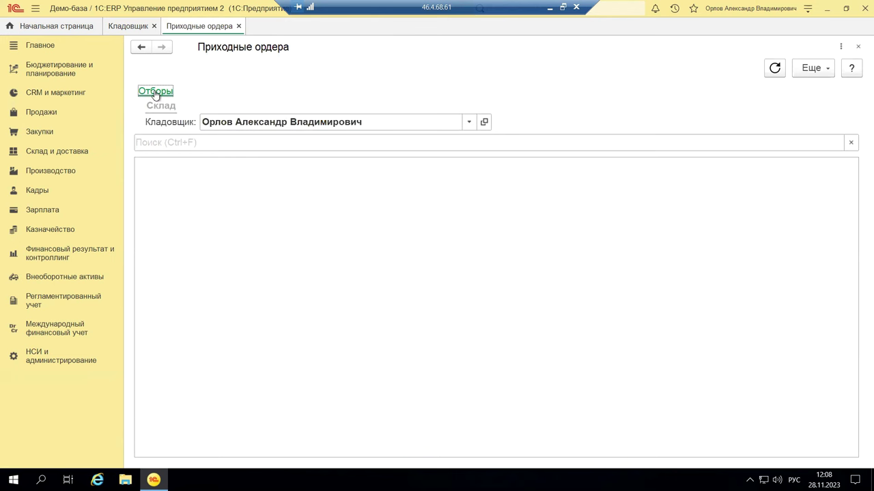
click(469, 123)
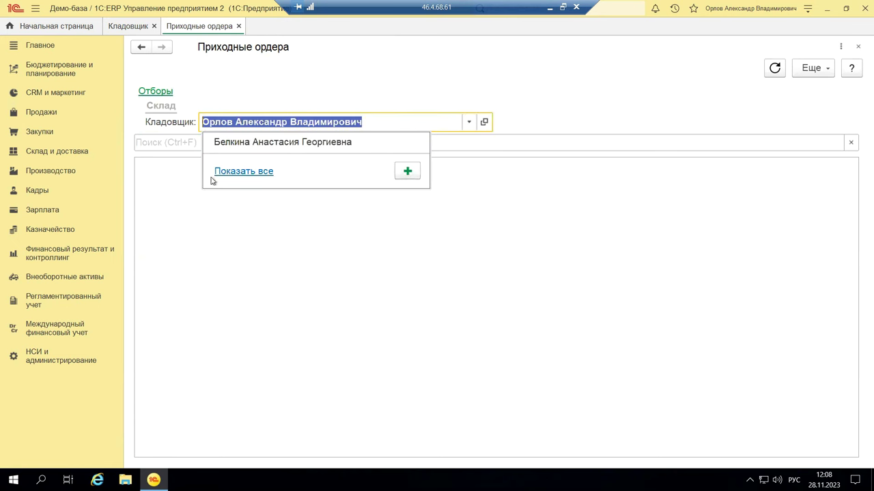
key(Escape)
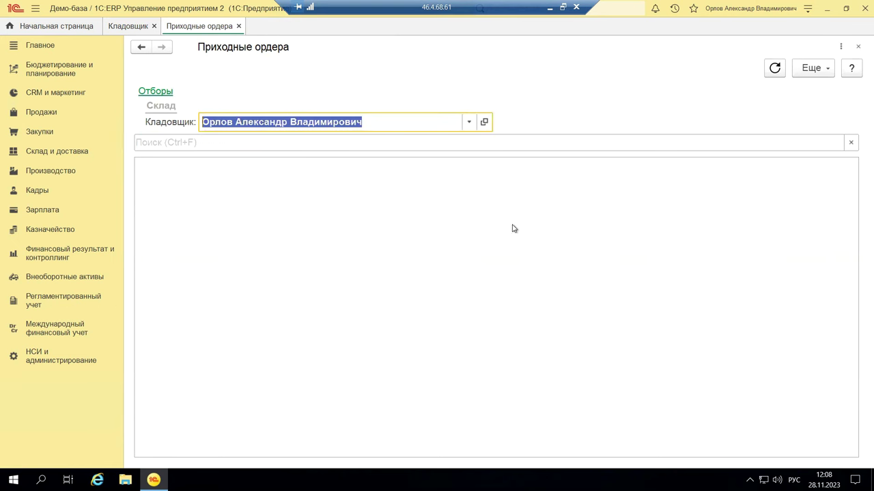
click(855, 47)
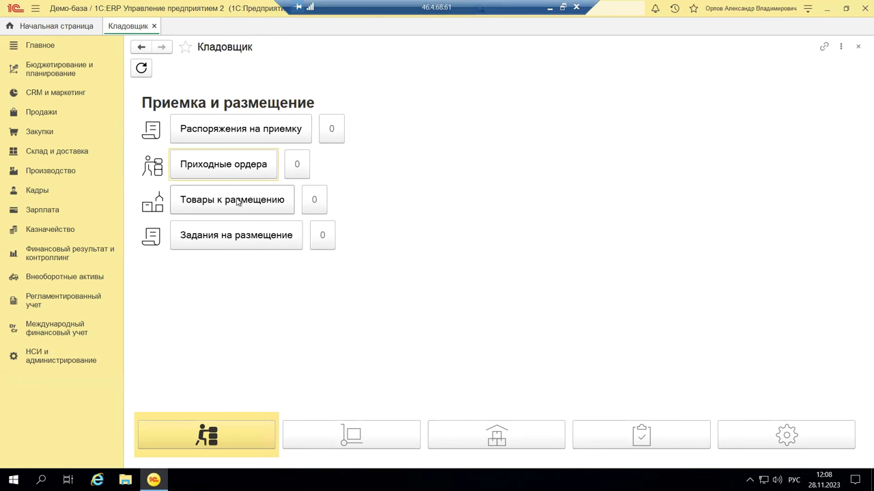
click(183, 200)
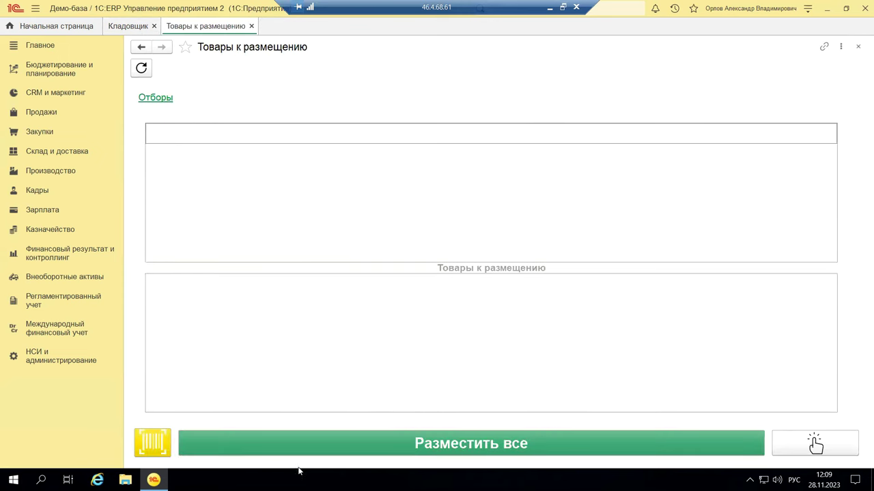
click(858, 47)
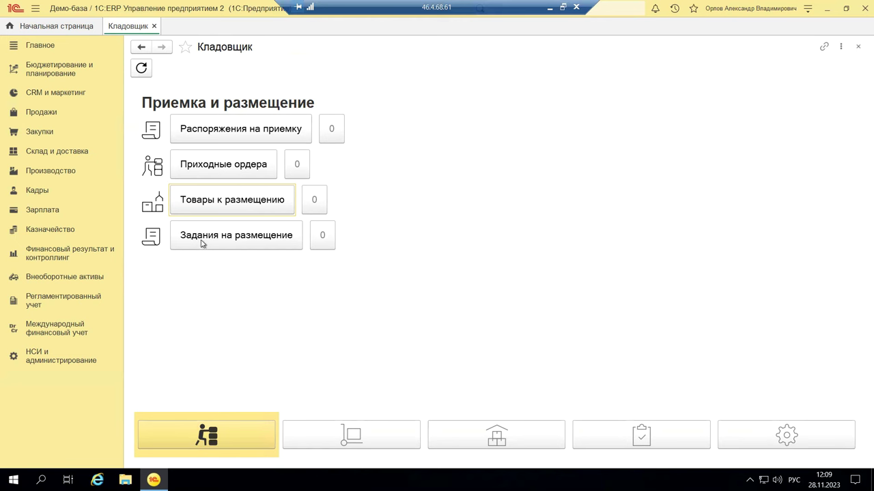
- Look through the storekeeper workplace's sections from Отгрузка и отбор through Отчеты
click(366, 449)
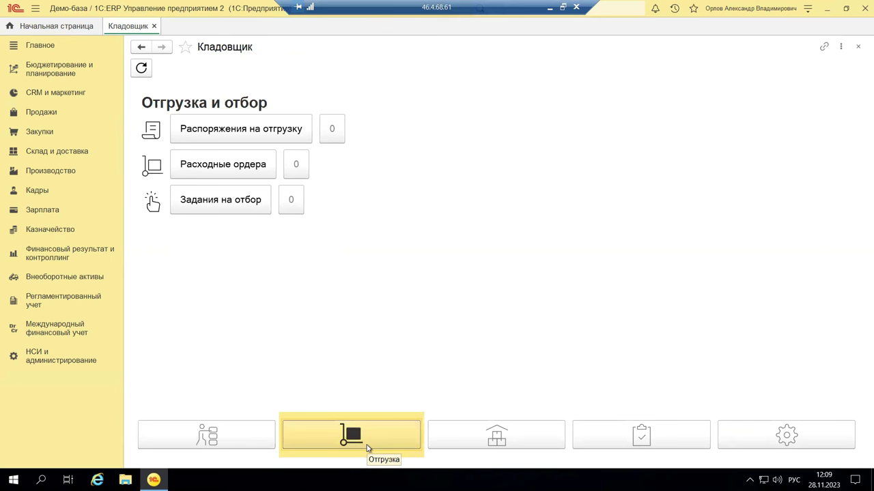
click(497, 443)
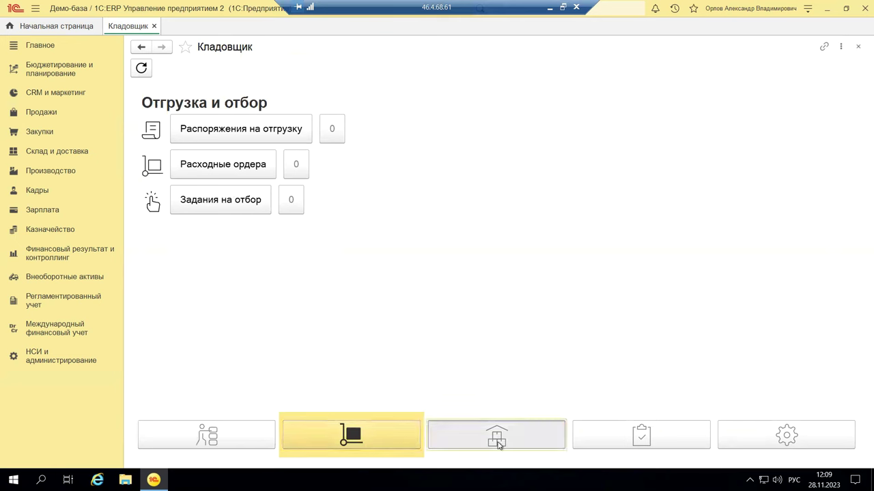
click(641, 443)
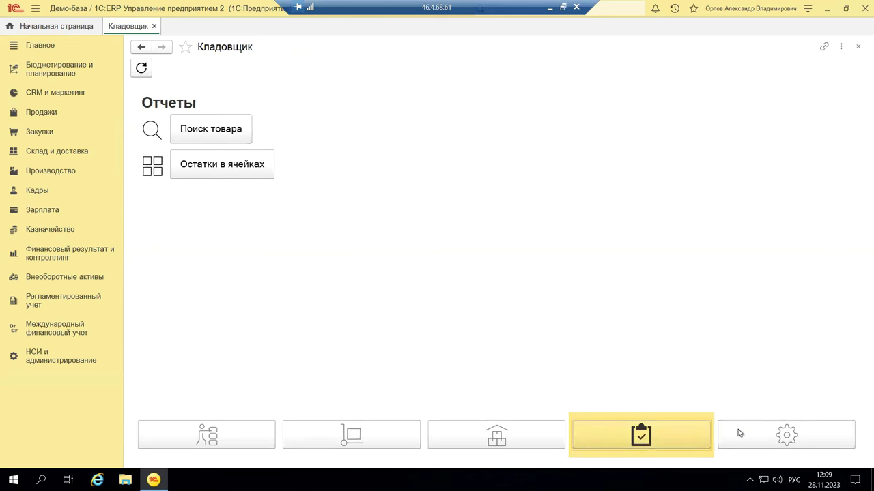
- View the storekeeper workplace's Настройки and check the storage cells offered for Зона приемки without selecting one
click(817, 441)
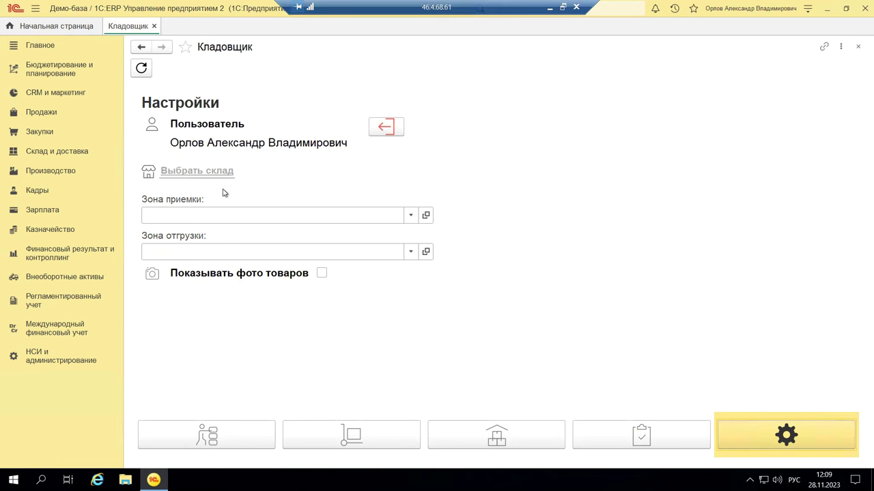
click(410, 216)
click(224, 256)
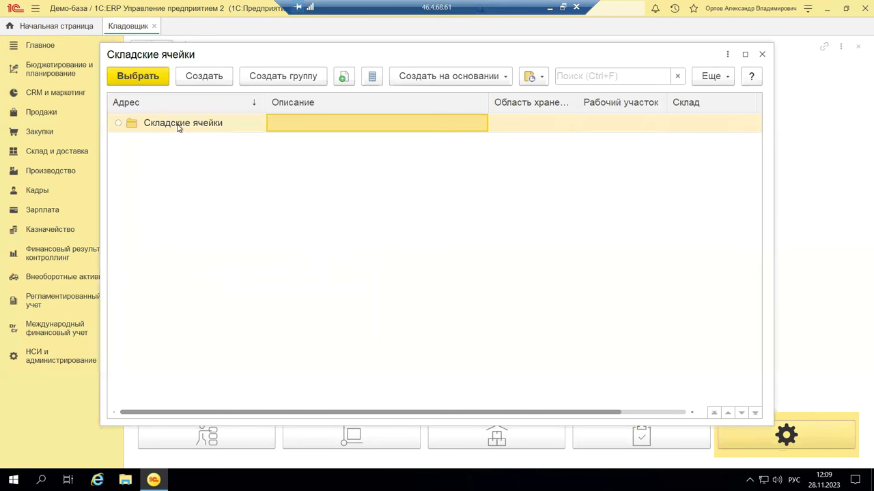
click(177, 127)
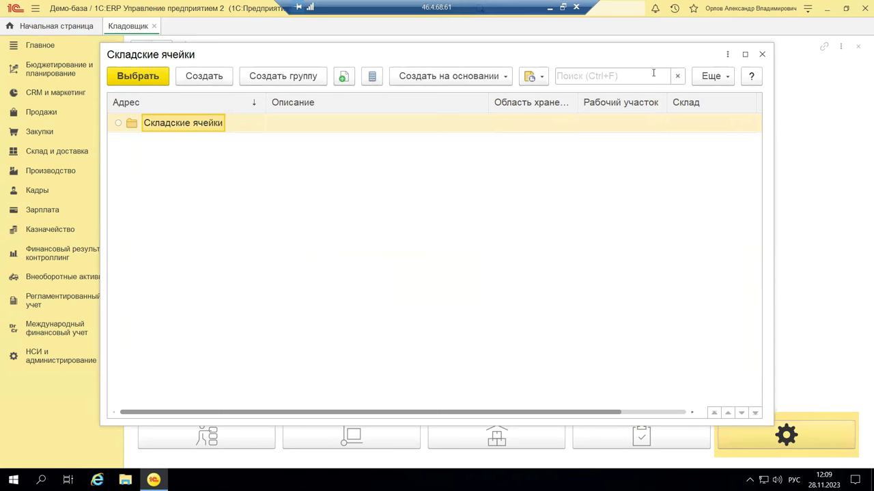
click(760, 56)
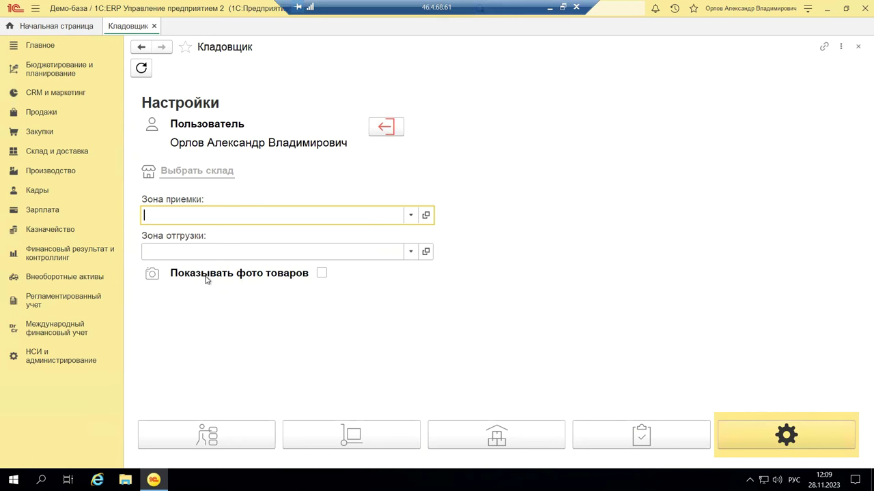
- Enable Показывать фото товаров in the storekeeper settings and close the workplace
click(322, 274)
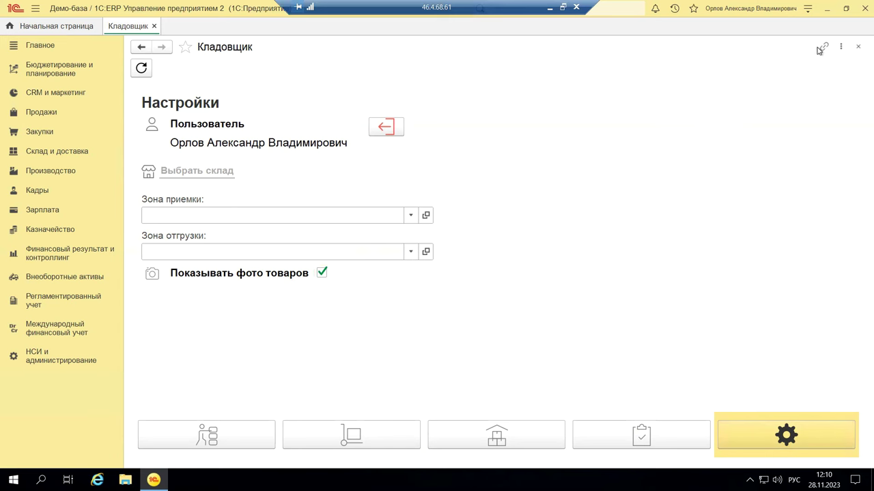
click(857, 48)
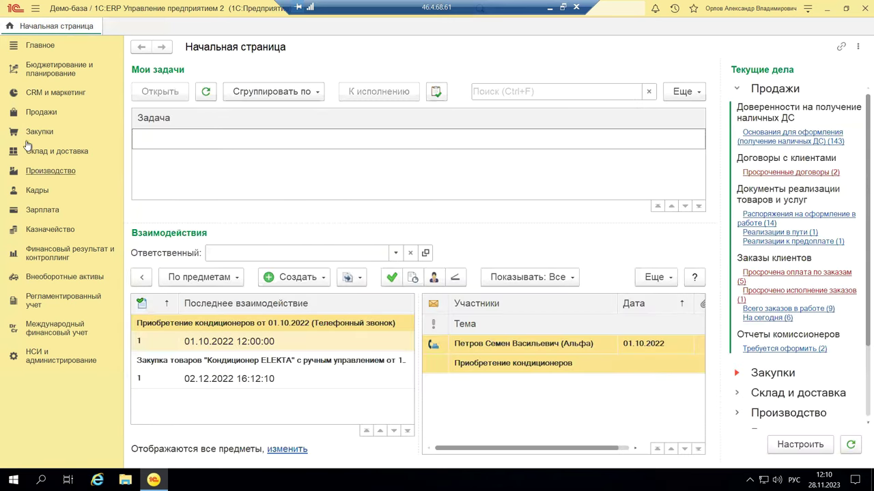
- View Учет прослеживаемых товаров under Склад и доставка and expand its section Ввод в прослеживаемость остатков, переданных на комиссию
click(41, 156)
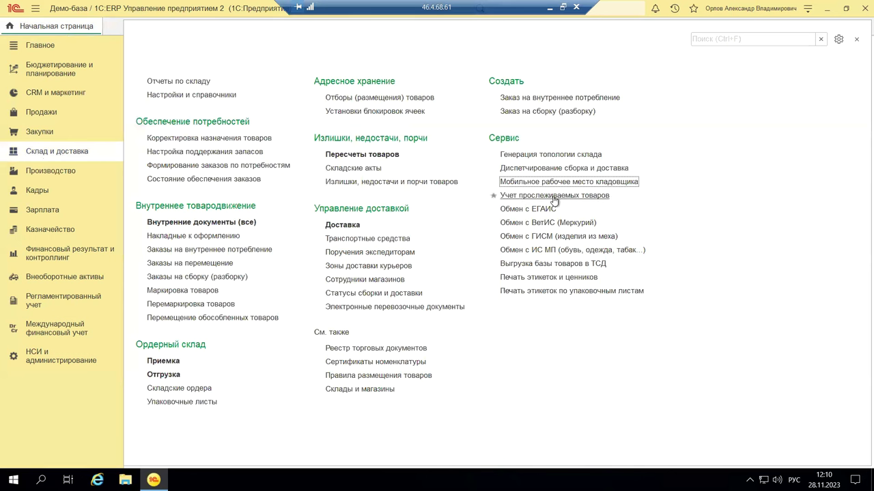
click(493, 196)
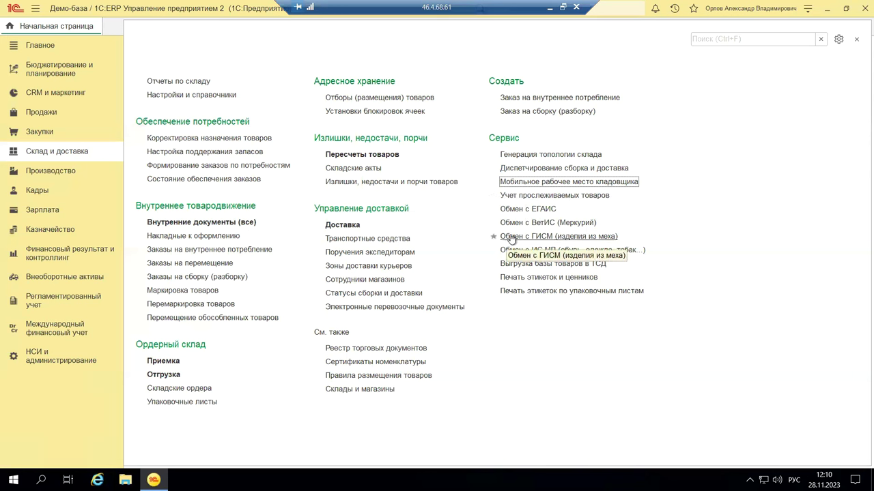
click(522, 195)
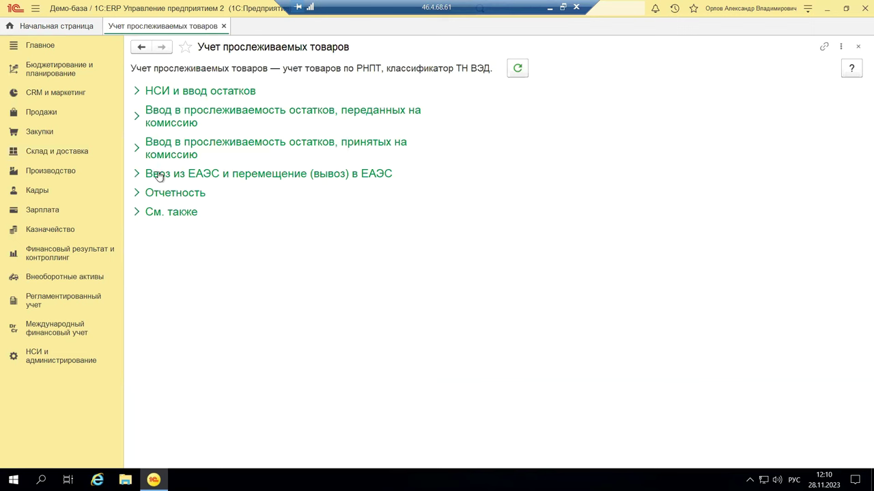
click(136, 116)
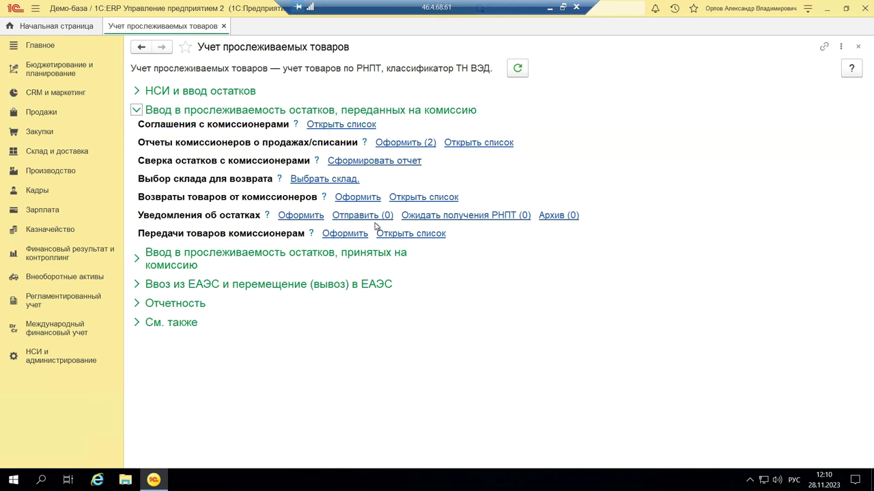
- Close the Учет прослеживаемых товаров page, minimize 1C and the remote desktop, and switch to the PowerPoint presentation Складской учет в 1С ЕРП.pptx
click(859, 47)
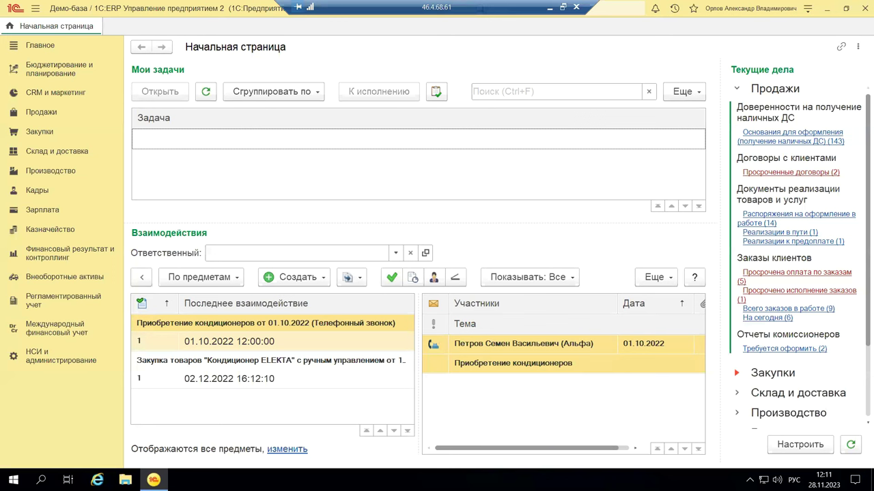
click(826, 9)
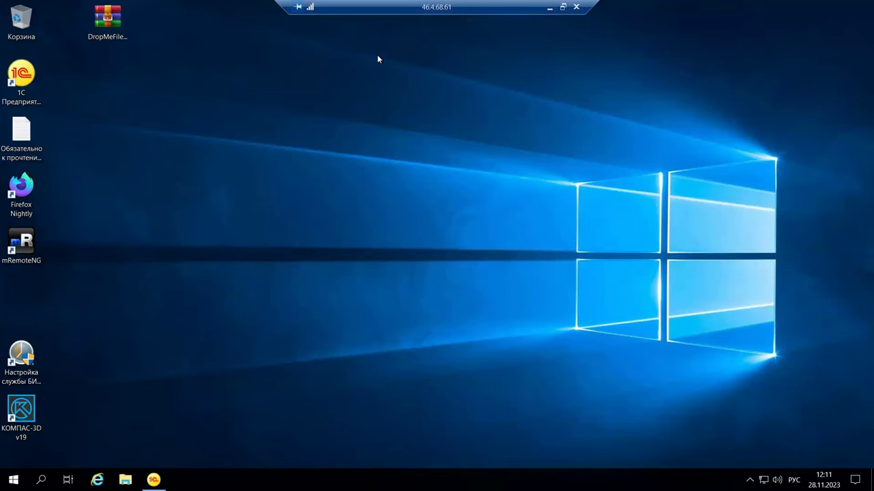
click(551, 9)
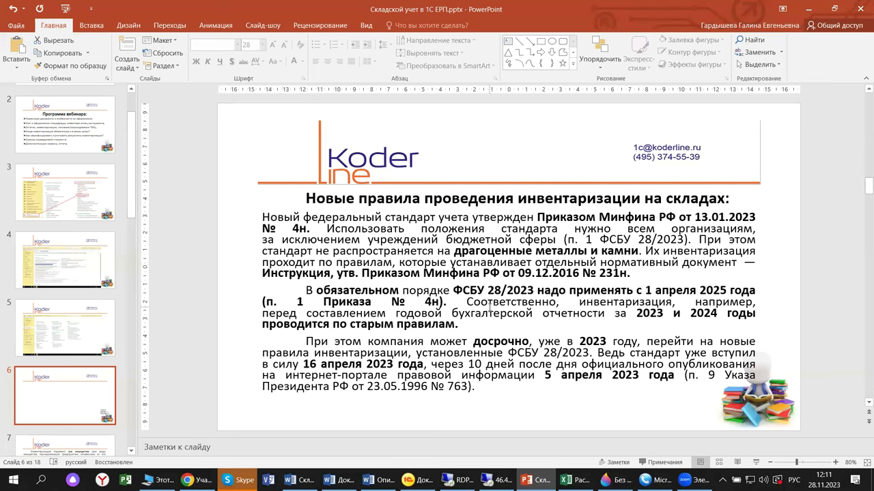
- View slide 7 on the property subject to inventory and slide 8 on the cases where inventory is mandatory
scroll(87, 380, down, 3)
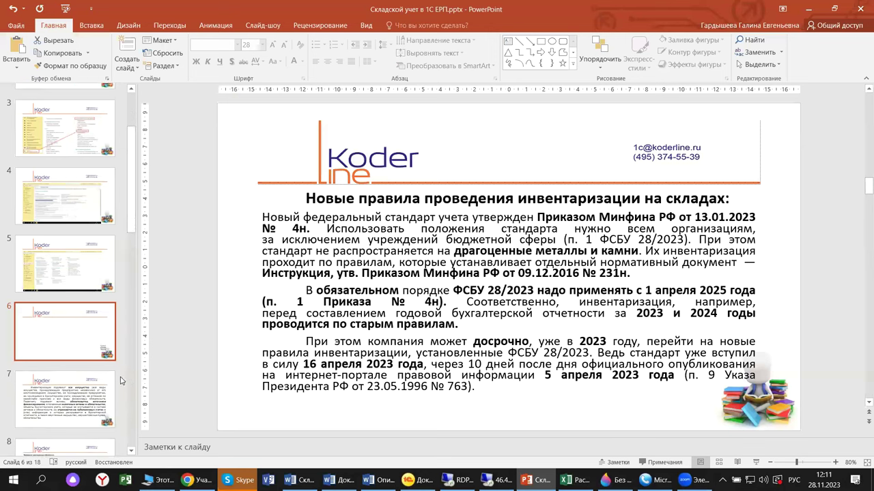
click(87, 381)
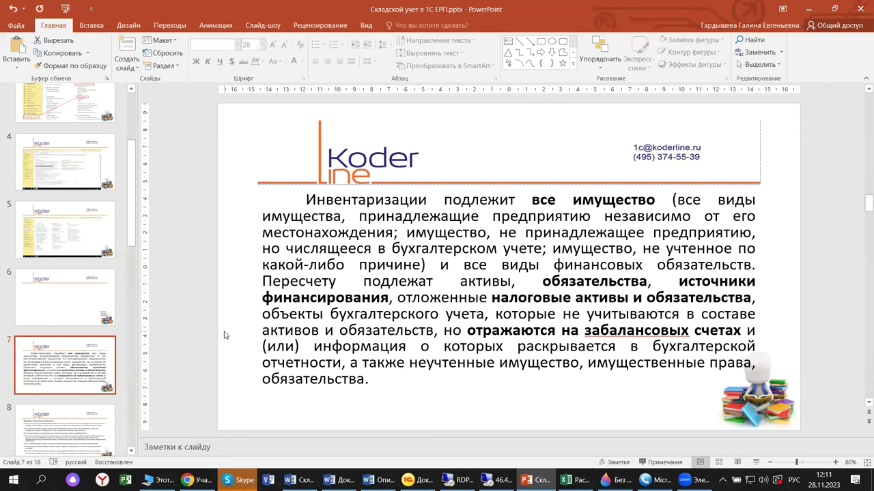
click(67, 426)
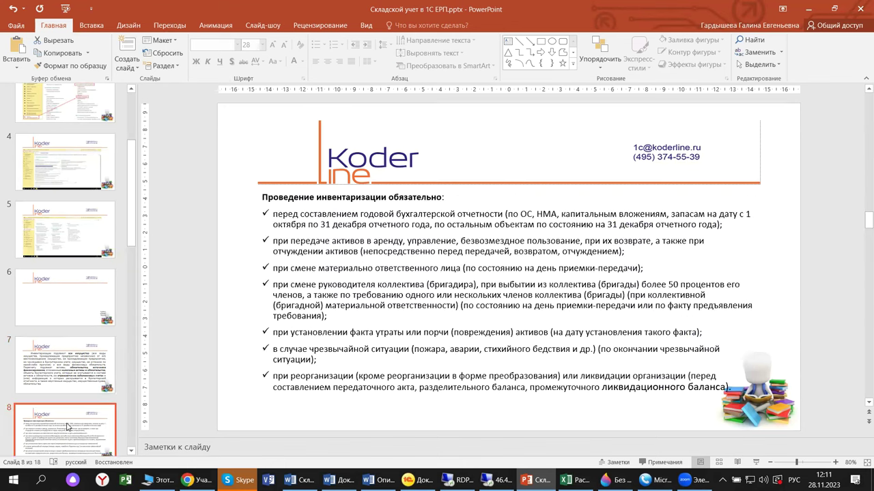